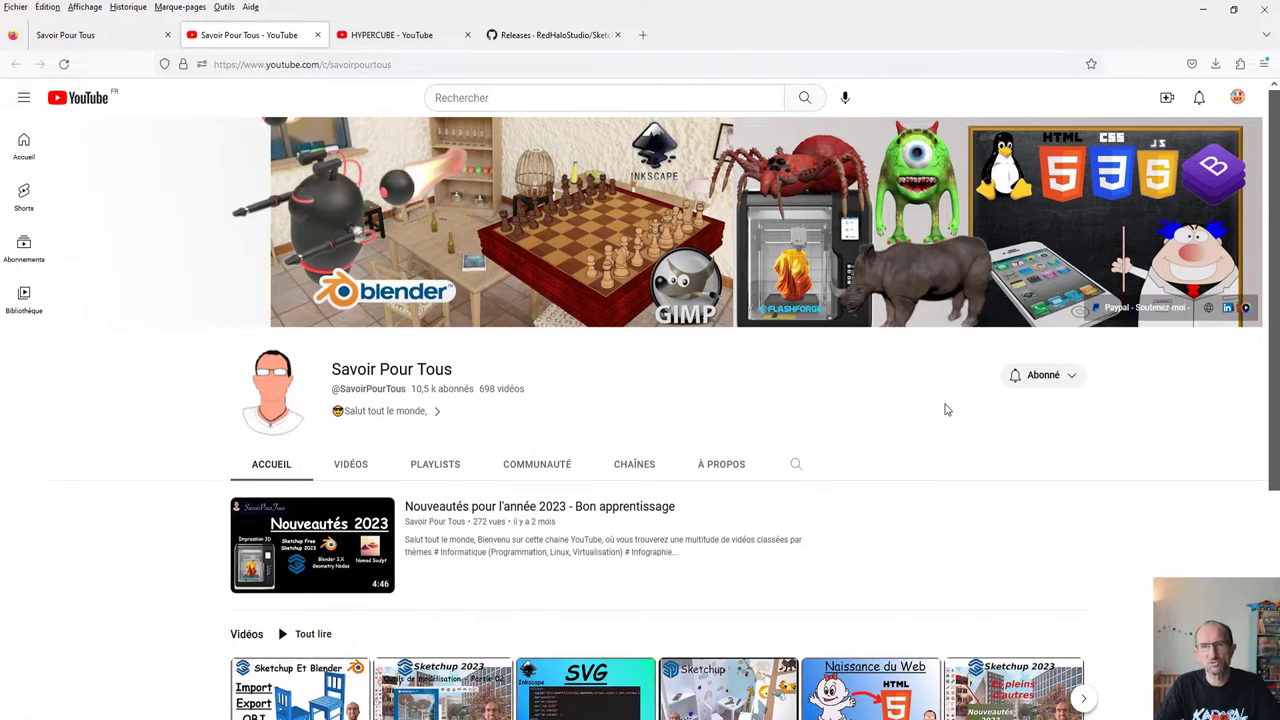
# Scroll down and back up through the Savoir Pour Tous channel home page.
pyautogui.scroll(-2, 946, 405)
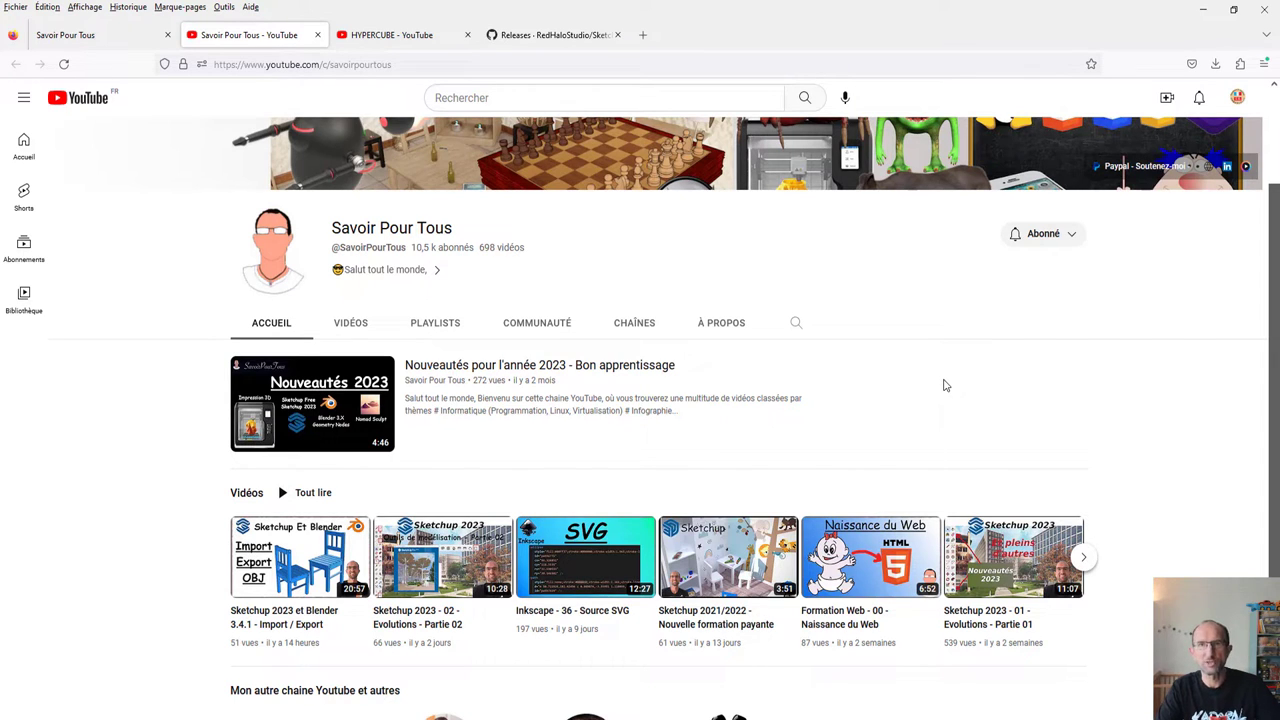
pyautogui.scroll(-1, 760, 380)
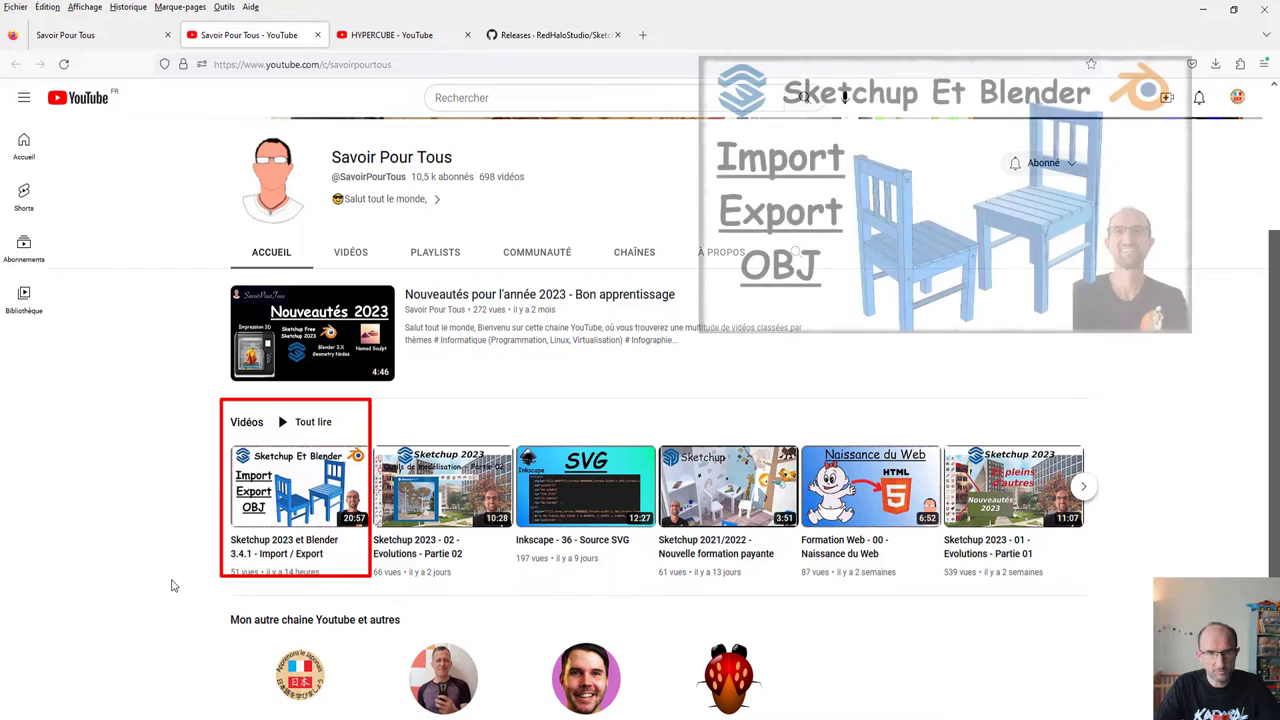
pyautogui.scroll(3, 673, 384)
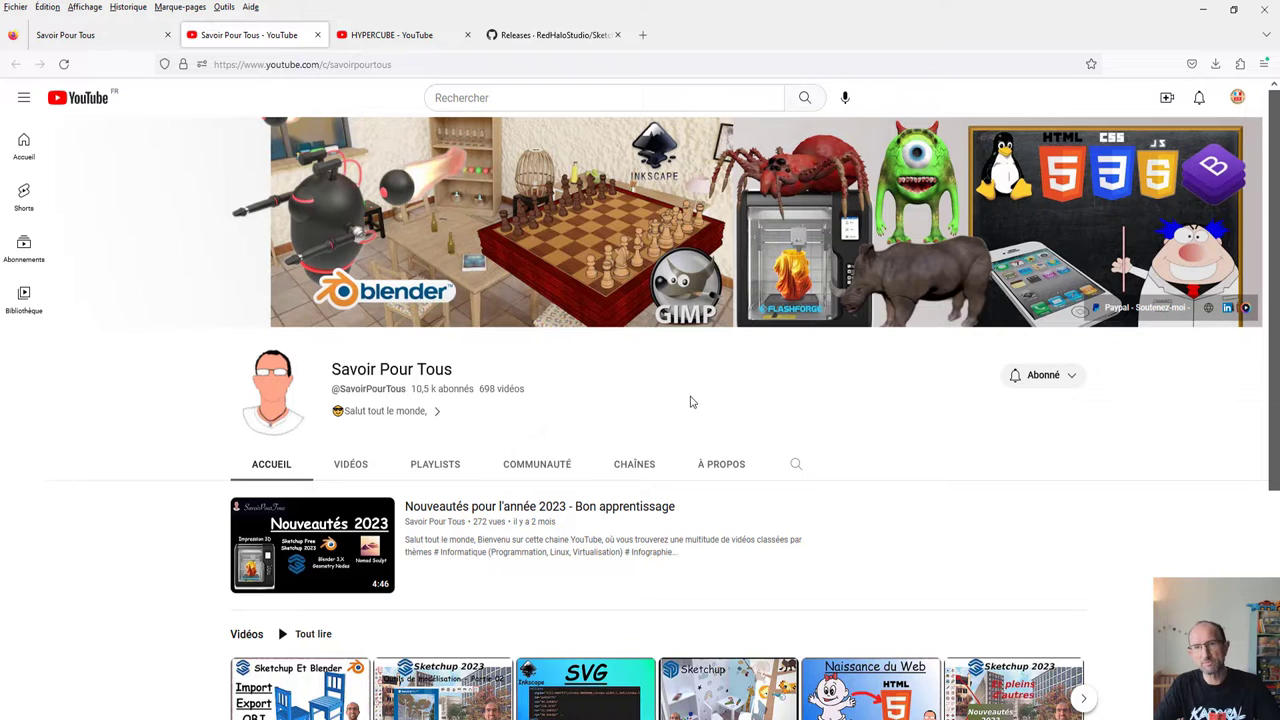
# Switch to the HYPERCUBE channel tab and browse its home page.
pyautogui.click(385, 35)
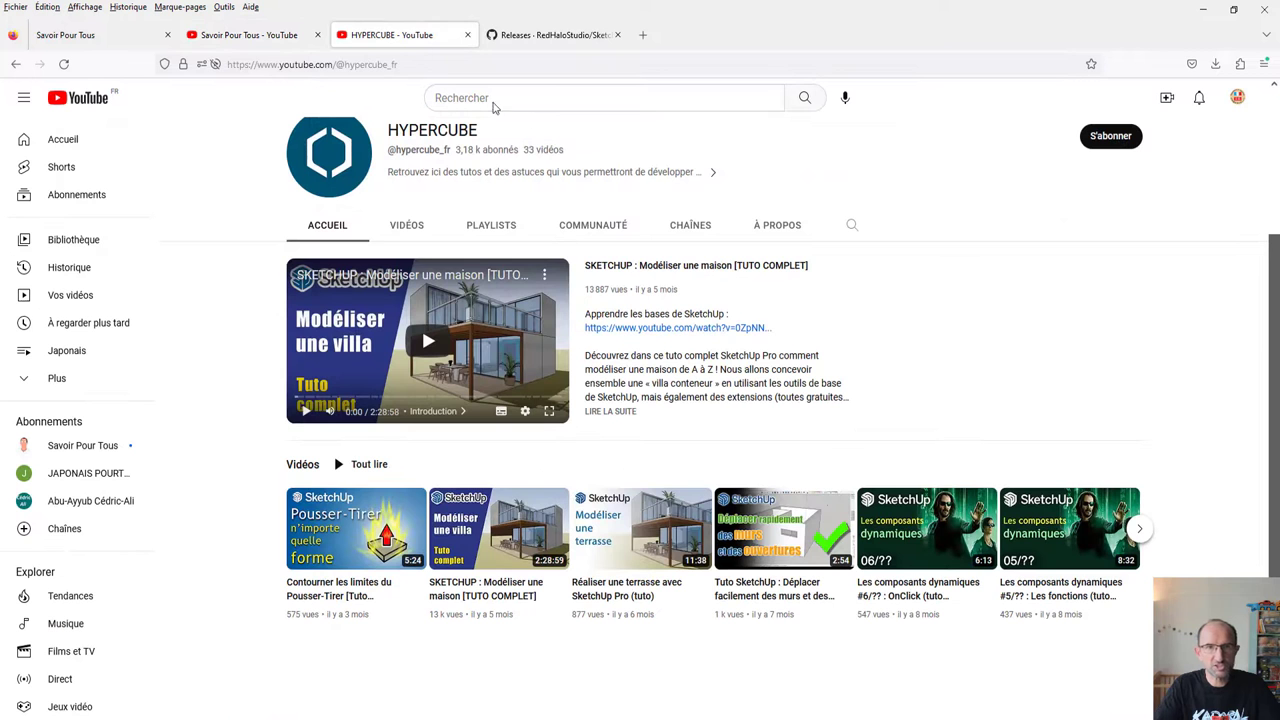
pyautogui.scroll(2, 696, 225)
pyautogui.scroll(-1, 697, 250)
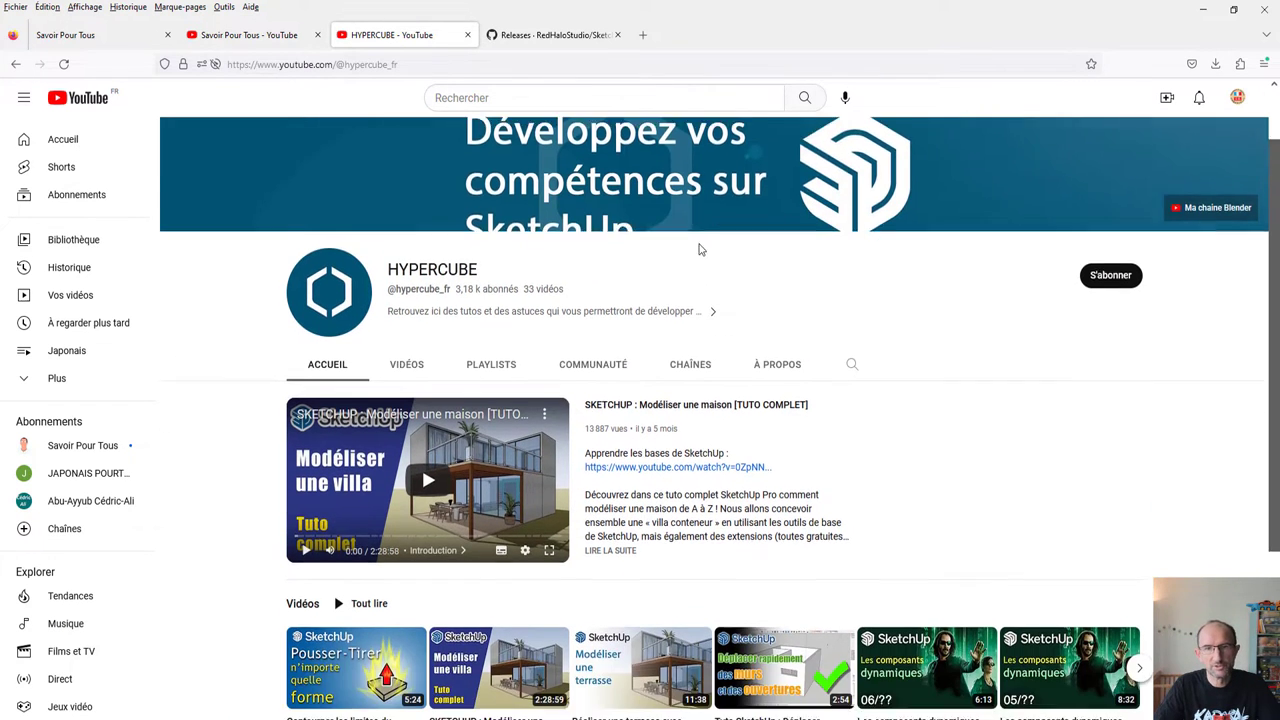
pyautogui.scroll(-2, 757, 253)
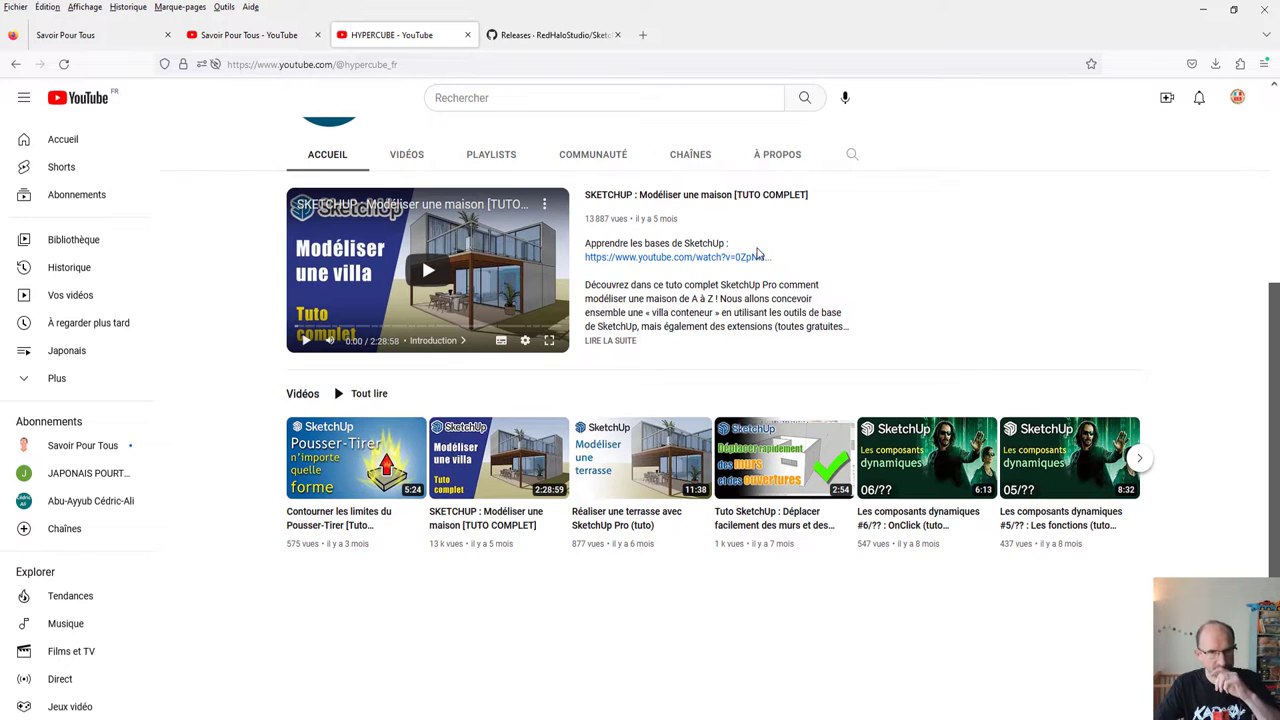
pyautogui.scroll(2, 855, 293)
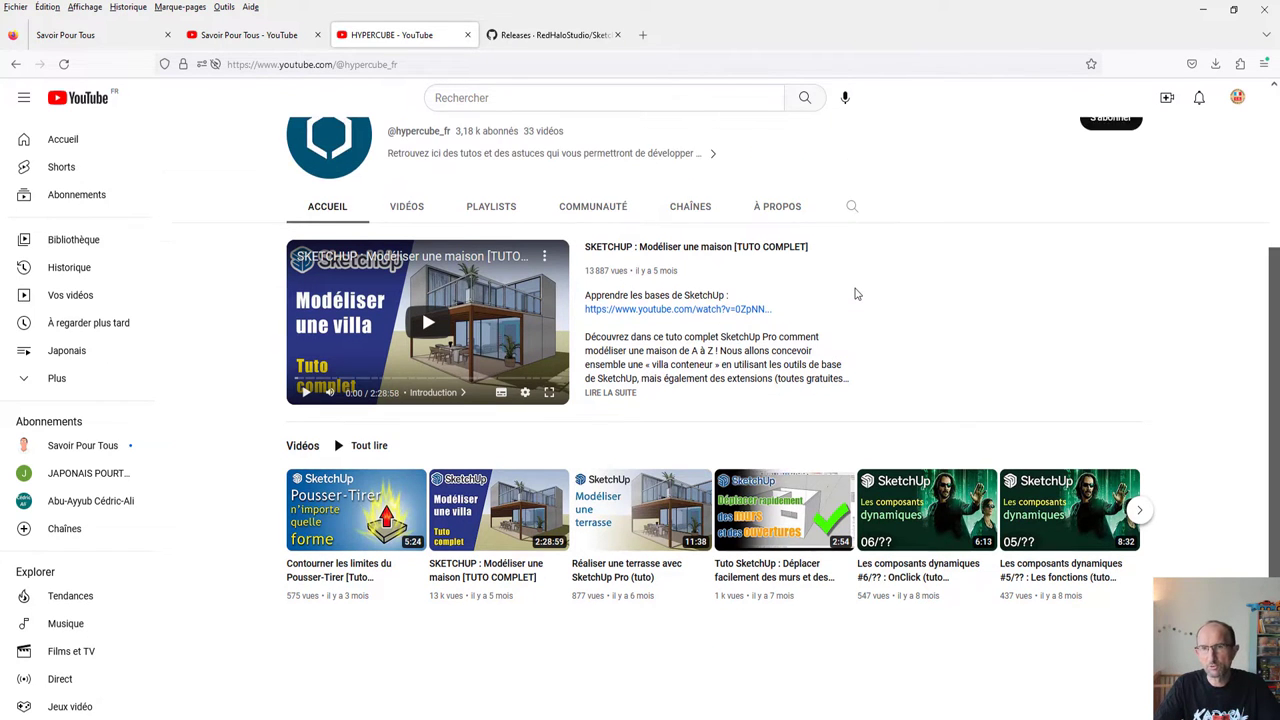
# Show the channel's Videos list, scroll through the uploads, then return to the top.
pyautogui.click(422, 372)
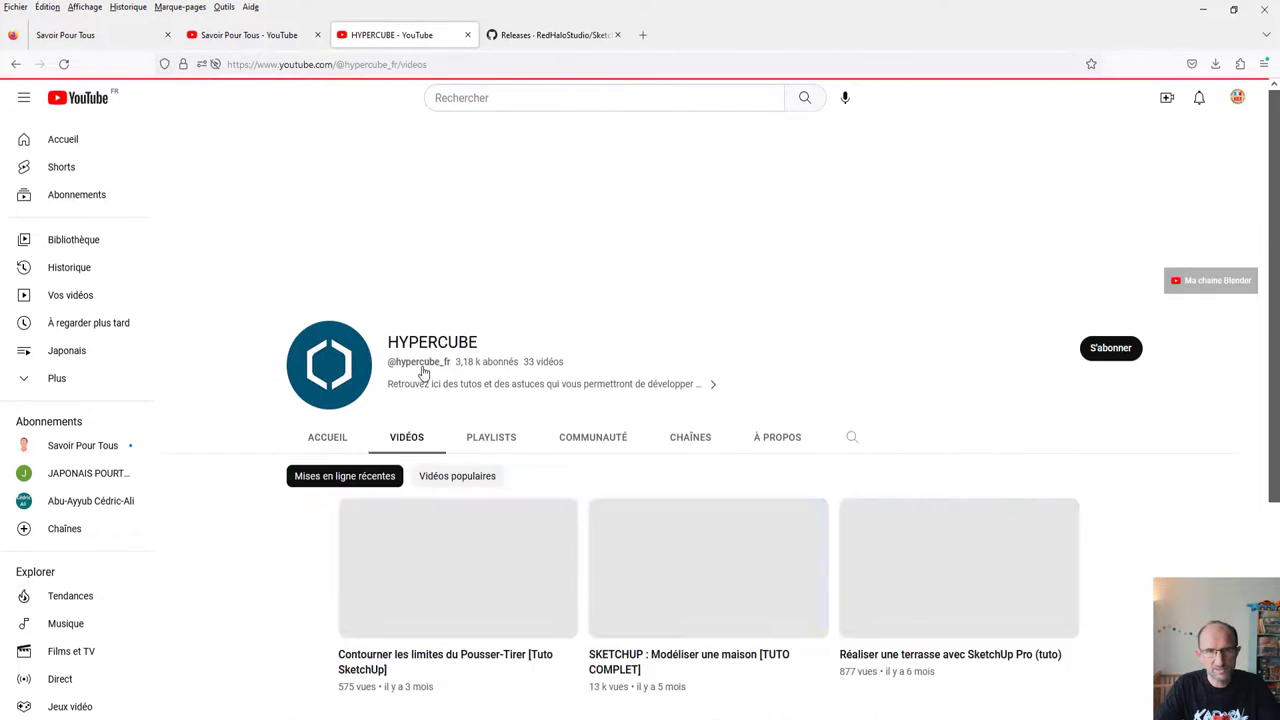
pyautogui.scroll(-1, 657, 363)
pyautogui.scroll(-2, 1068, 300)
pyautogui.scroll(-2, 1068, 300)
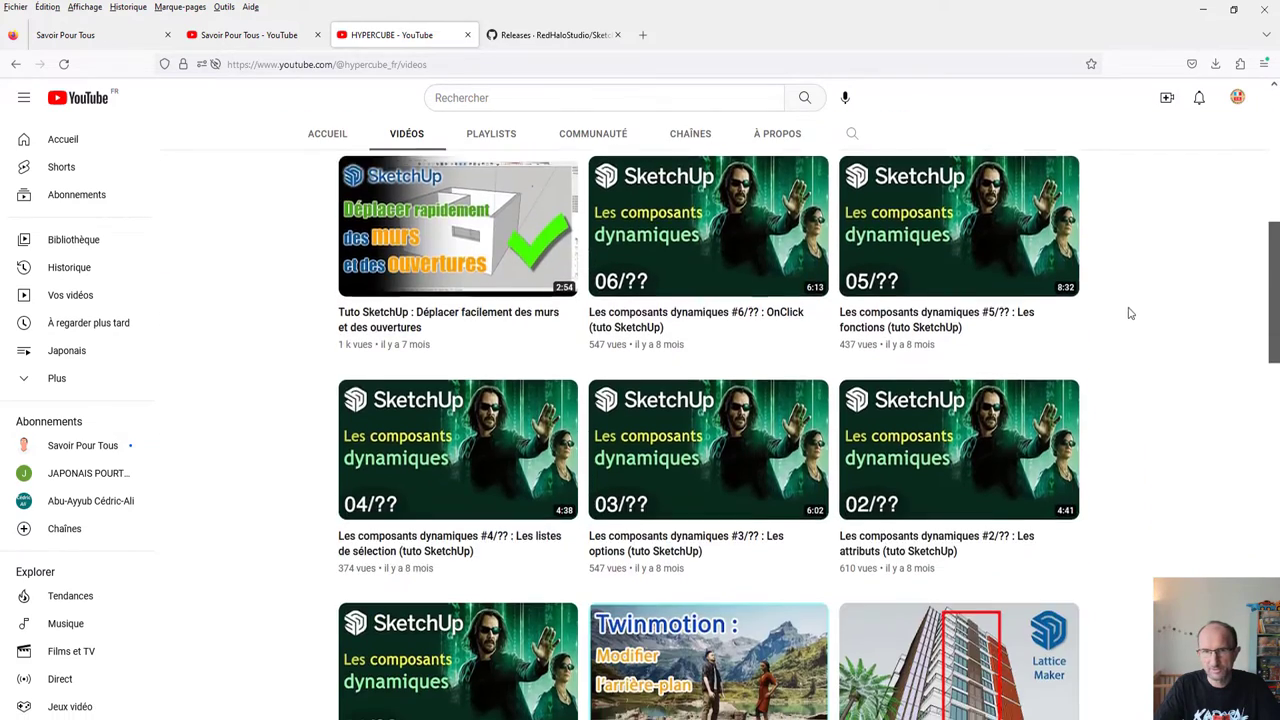
pyautogui.scroll(-3, 1128, 309)
pyautogui.scroll(-2, 1128, 309)
pyautogui.scroll(-2, 1127, 314)
pyautogui.scroll(-2, 1128, 314)
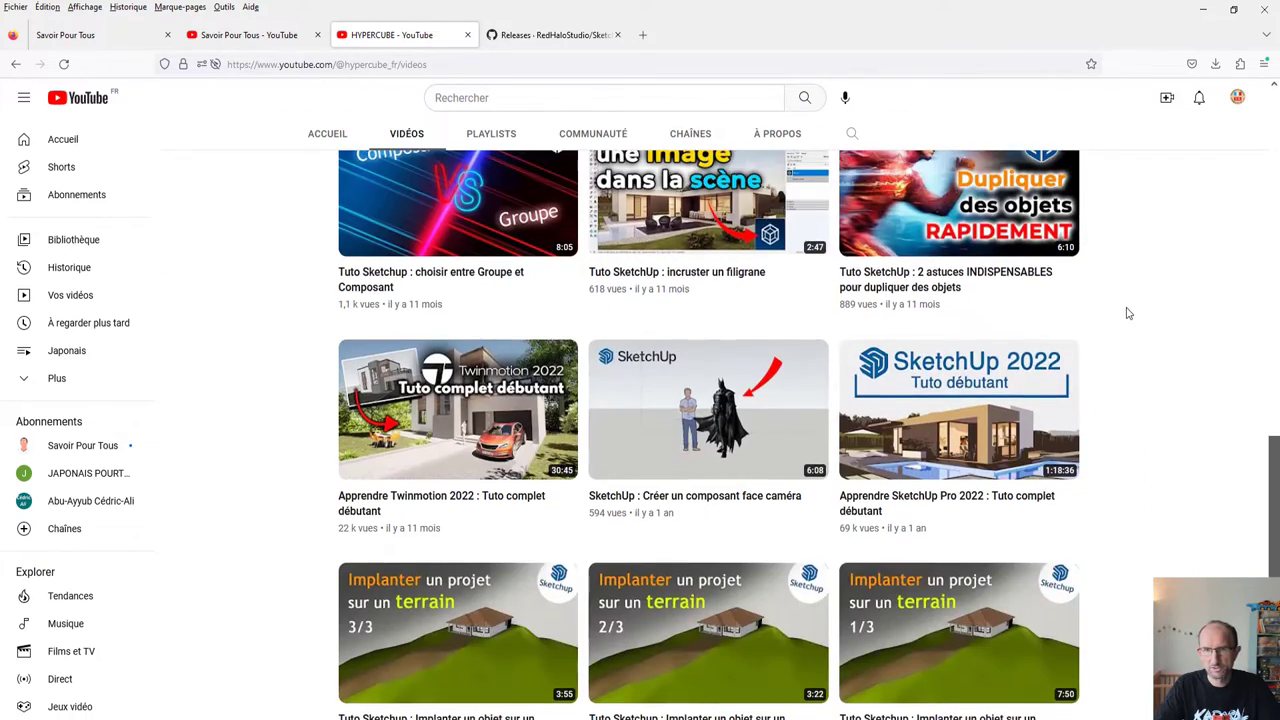
pyautogui.scroll(-2, 1128, 314)
pyautogui.scroll(-3, 1128, 314)
pyautogui.scroll(-1, 1128, 314)
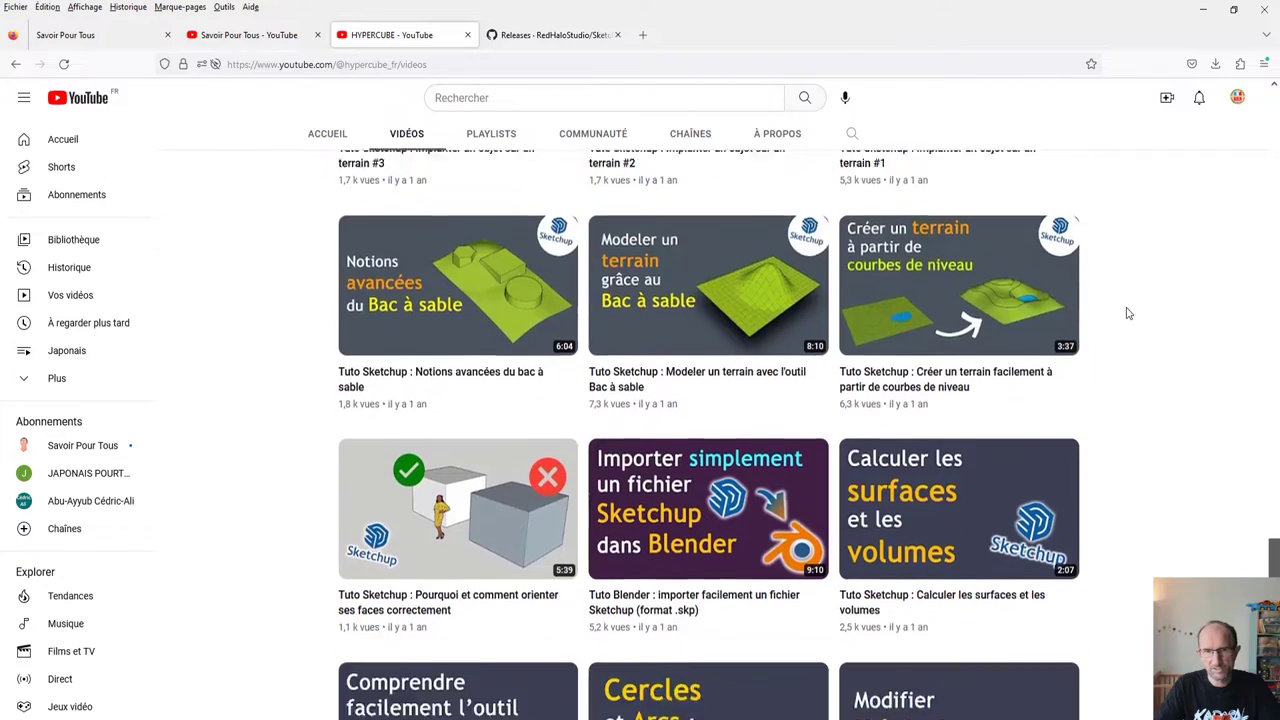
pyautogui.scroll(-2, 1128, 314)
pyautogui.scroll(5, 1128, 314)
pyautogui.scroll(1, 1128, 314)
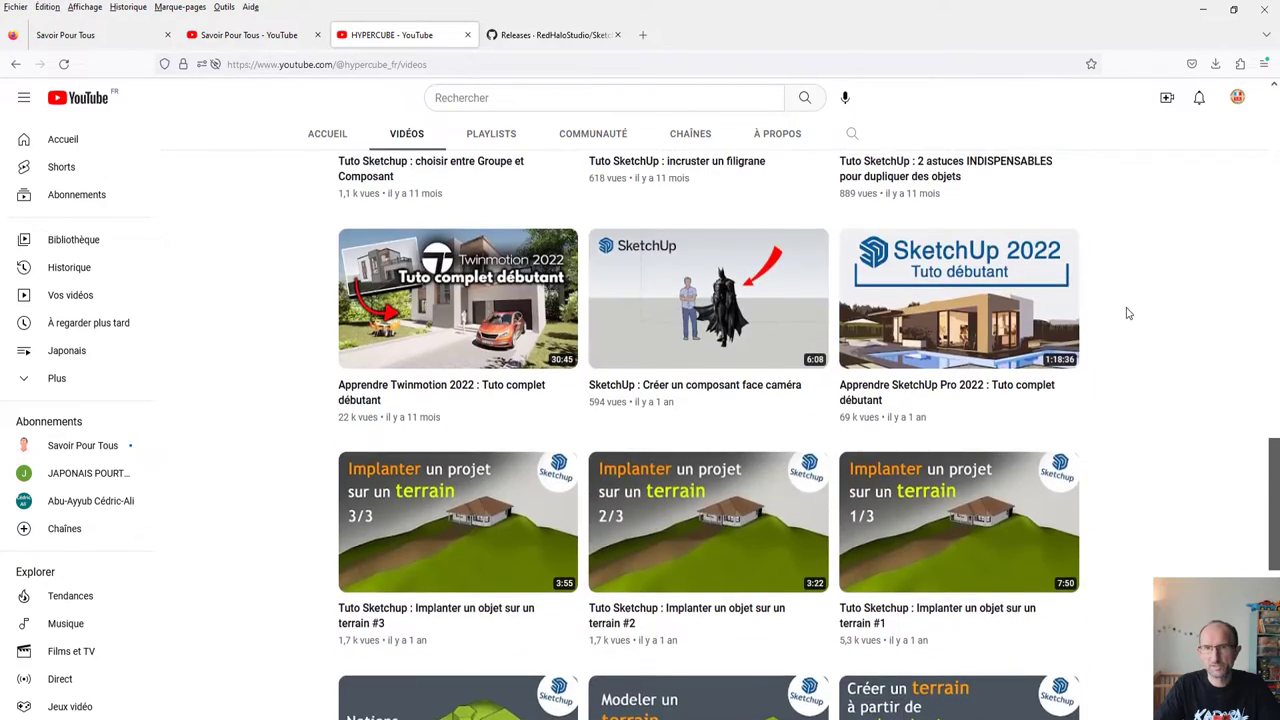
pyautogui.scroll(5, 1128, 314)
pyautogui.scroll(4, 1128, 314)
pyautogui.scroll(5, 1000, 340)
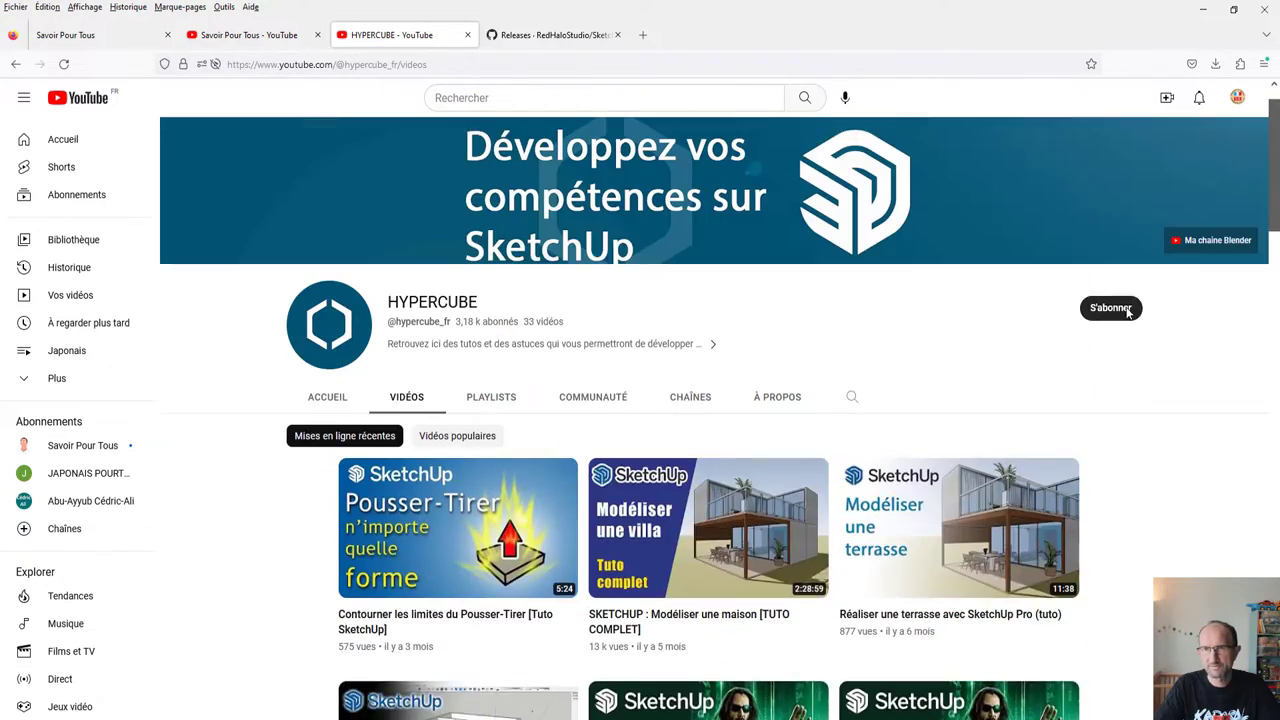
# Search the HYPERCUBE channel for 'sketchup blender' and look over the results.
pyautogui.click(852, 437)
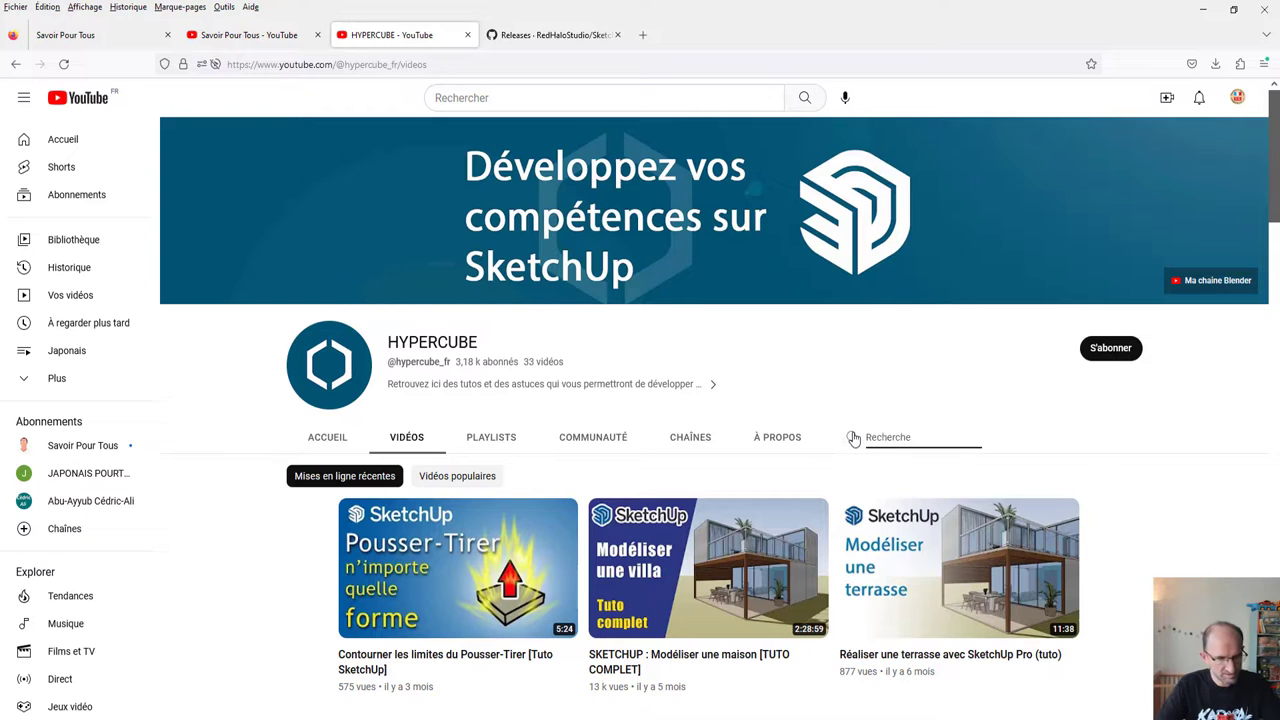
pyautogui.write('impo')
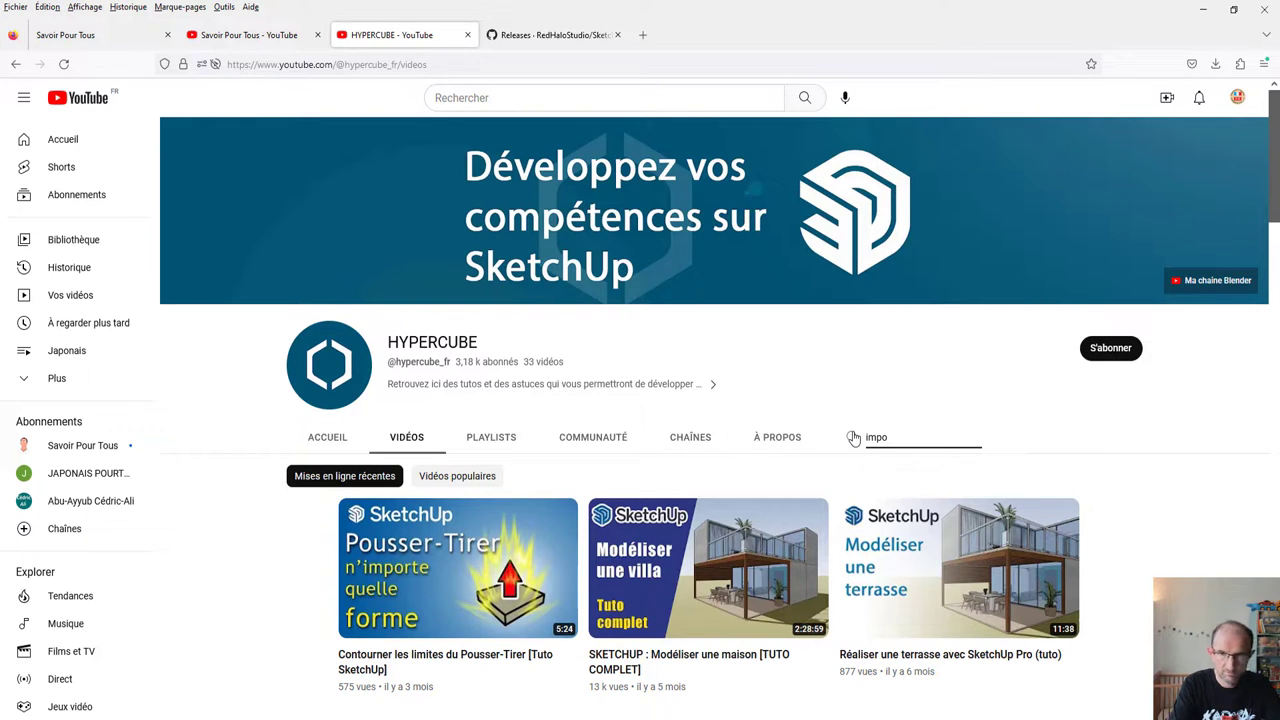
pyautogui.press('BackSpace')
pyautogui.press('BackSpace')
pyautogui.write('ske')
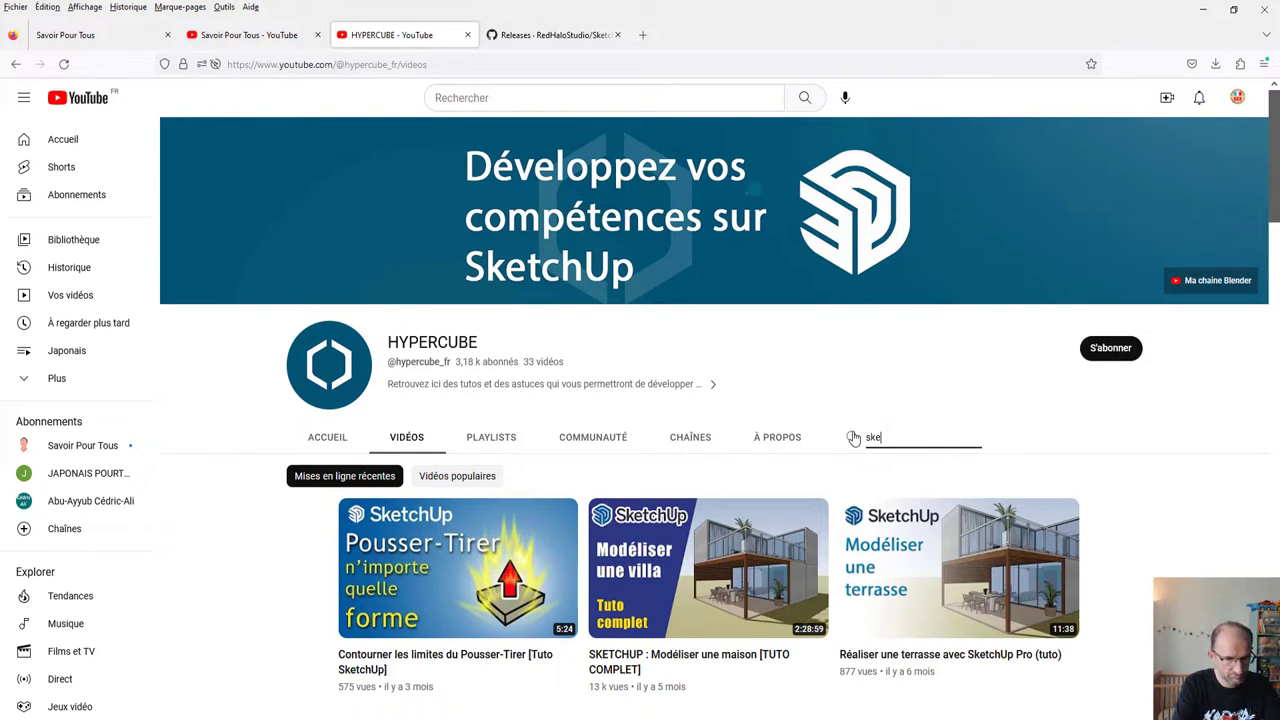
pyautogui.write('tchup blender')
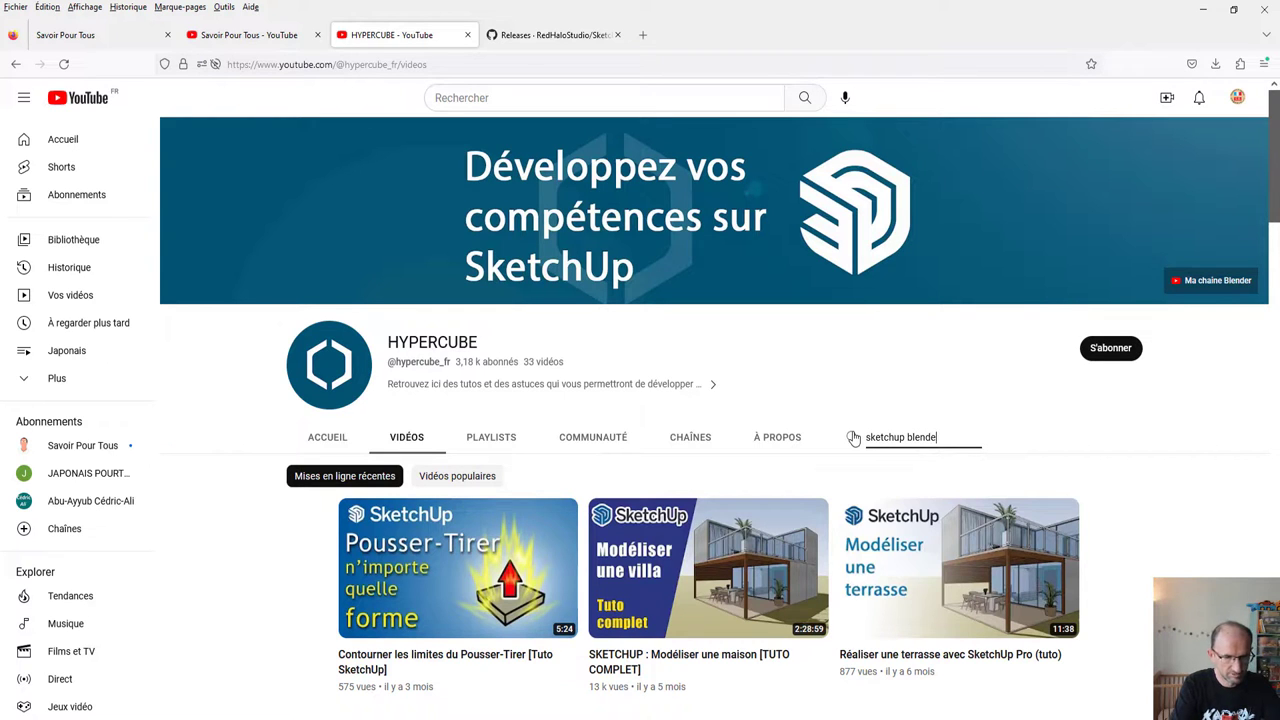
pyautogui.press('Return')
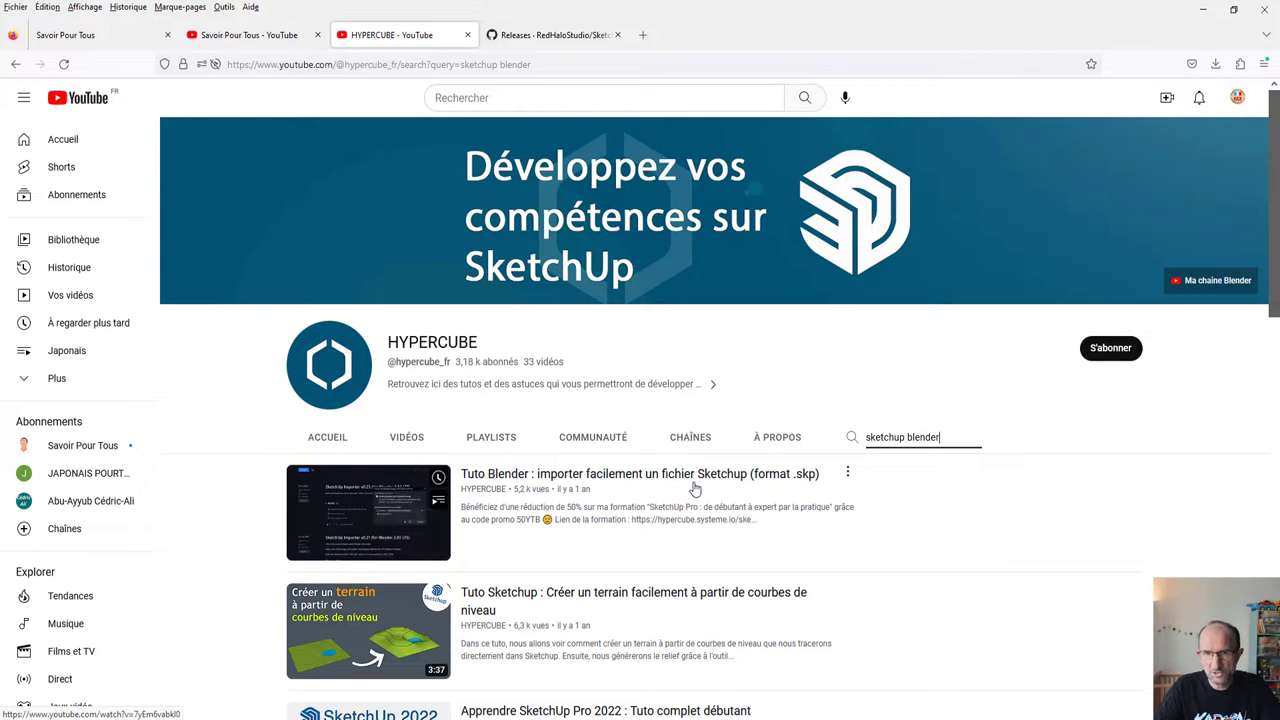
pyautogui.scroll(-1, 760, 484)
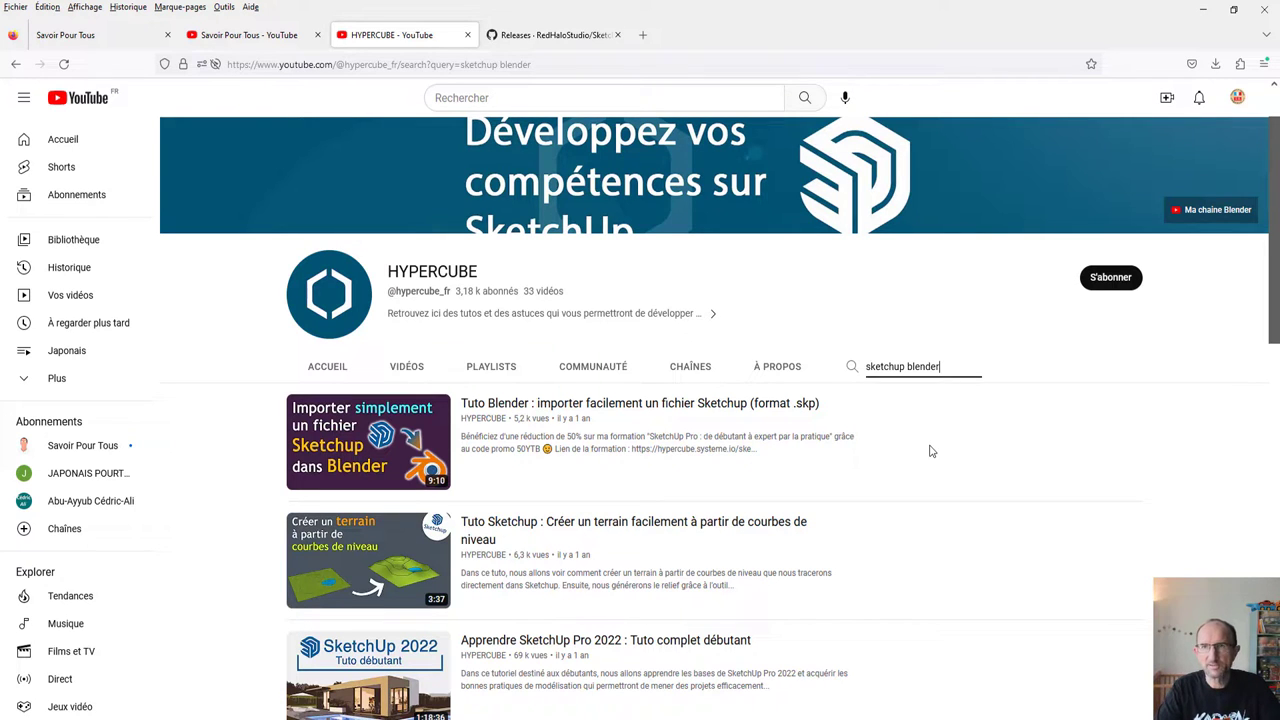
pyautogui.scroll(1, 930, 451)
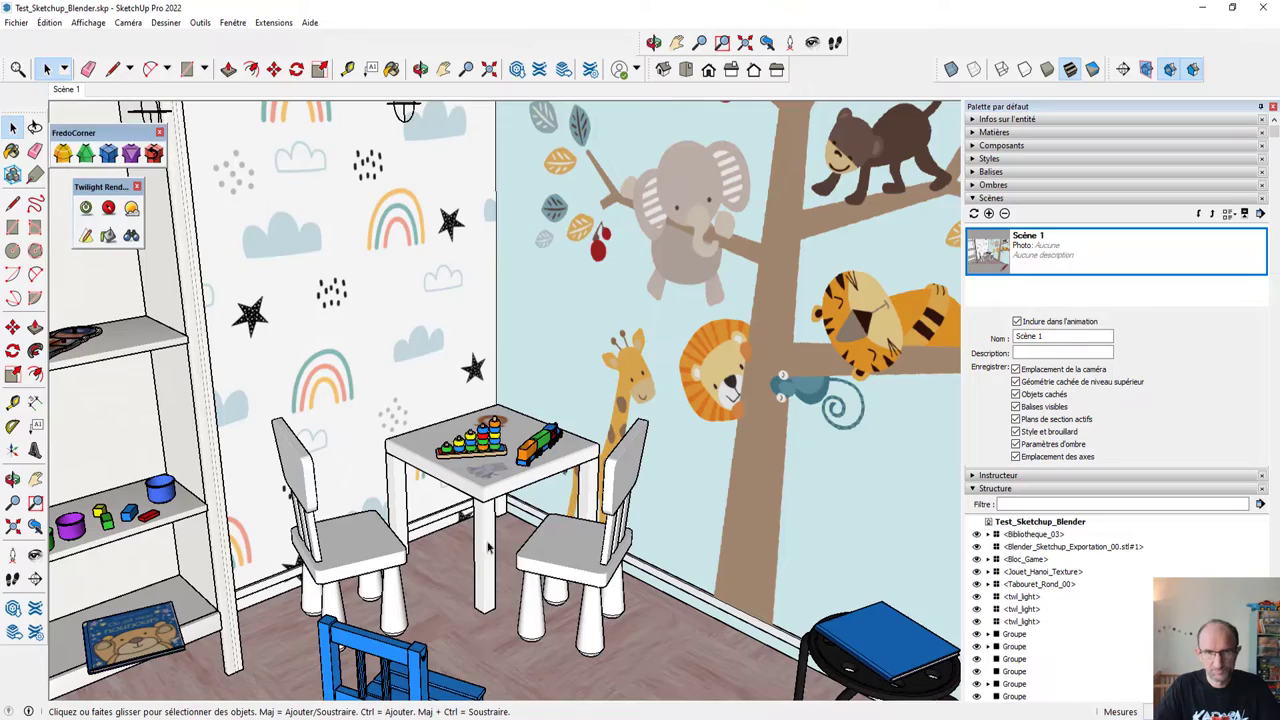
# Orbit and zoom out to see the whole children's room.
pyautogui.moveTo(528, 412); pyautogui.dragTo(640, 360, button='middle')
pyautogui.scroll(-5, 529, 416)
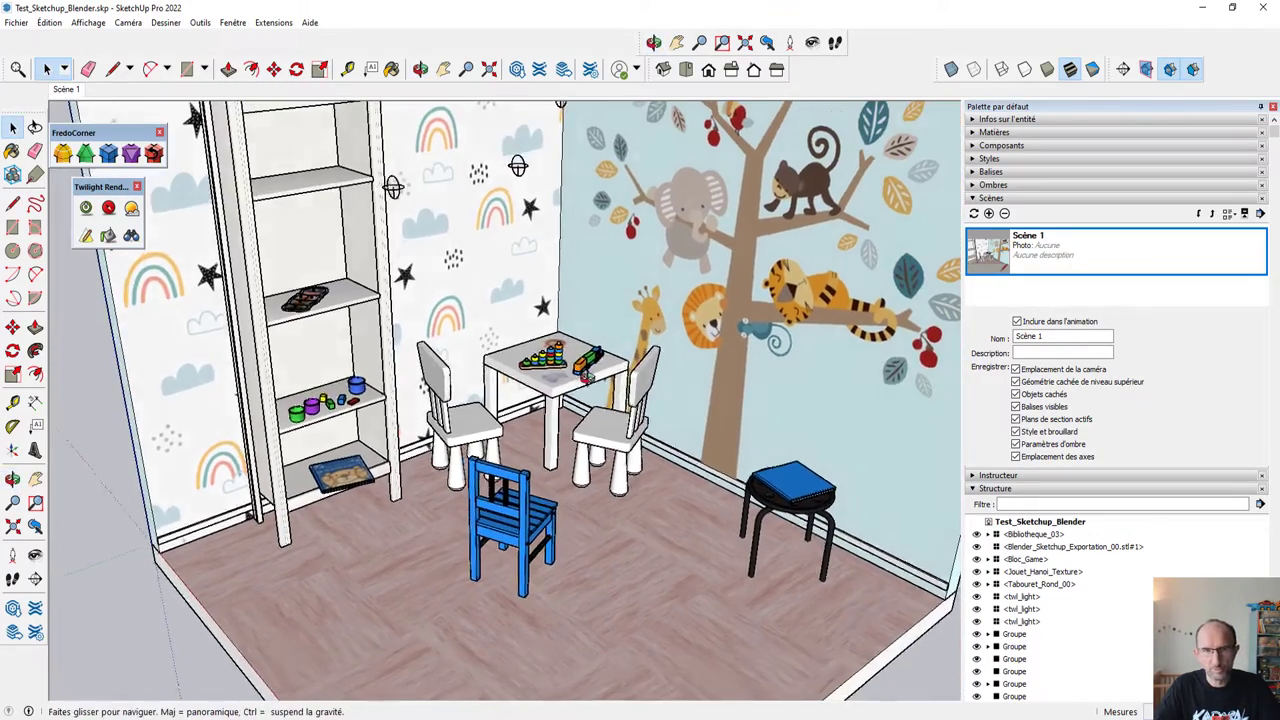
pyautogui.scroll(-3, 671, 353)
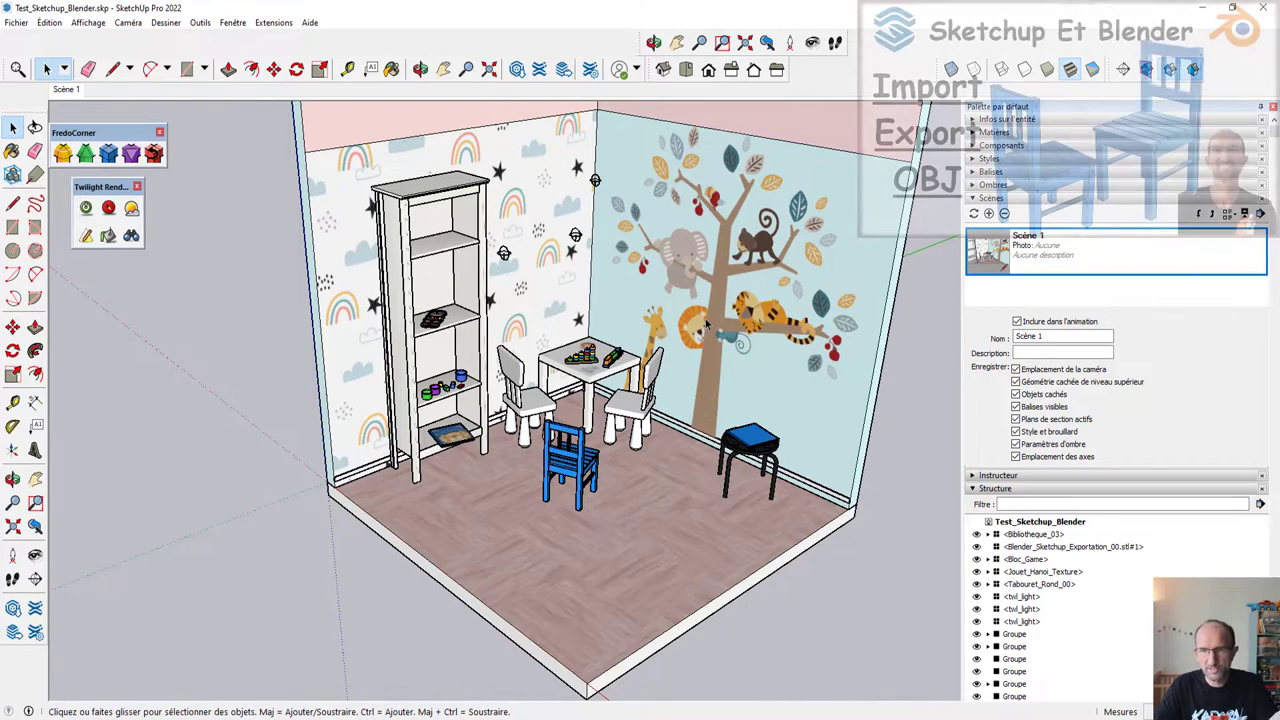
# Open the Fichier menu to reach the 3D model export options.
pyautogui.click(16, 22)
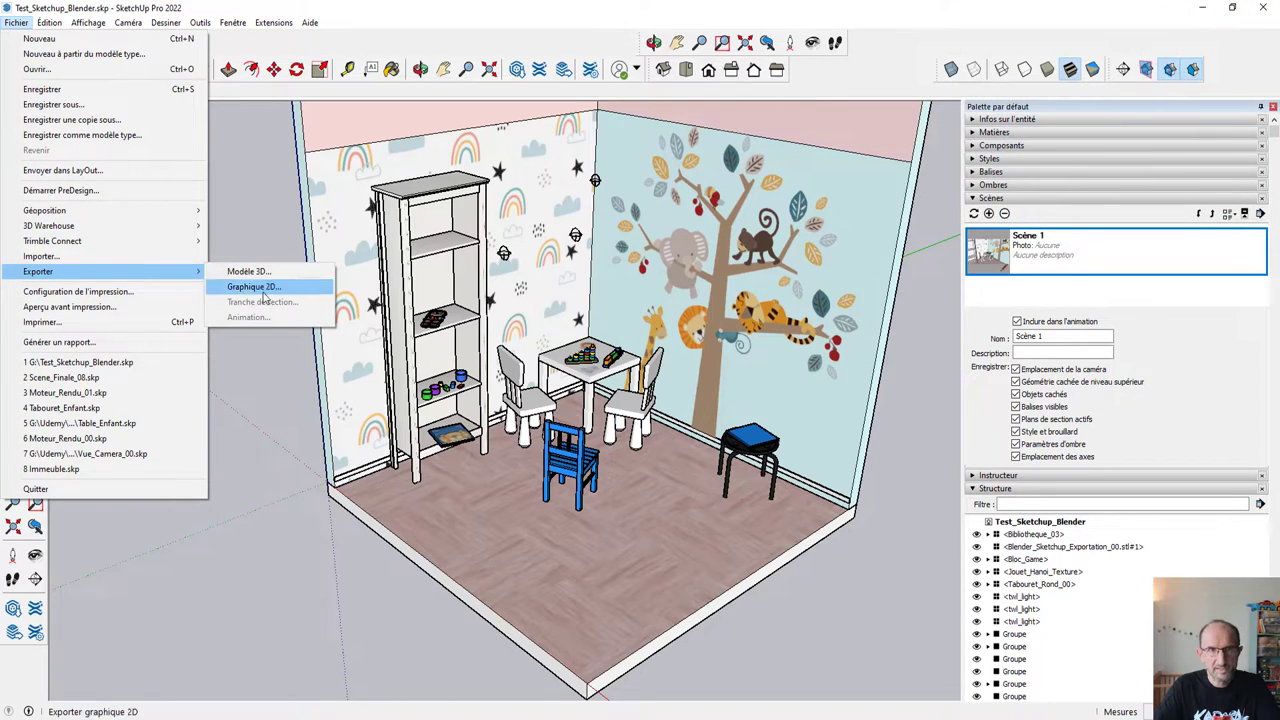
pyautogui.click(285, 457)
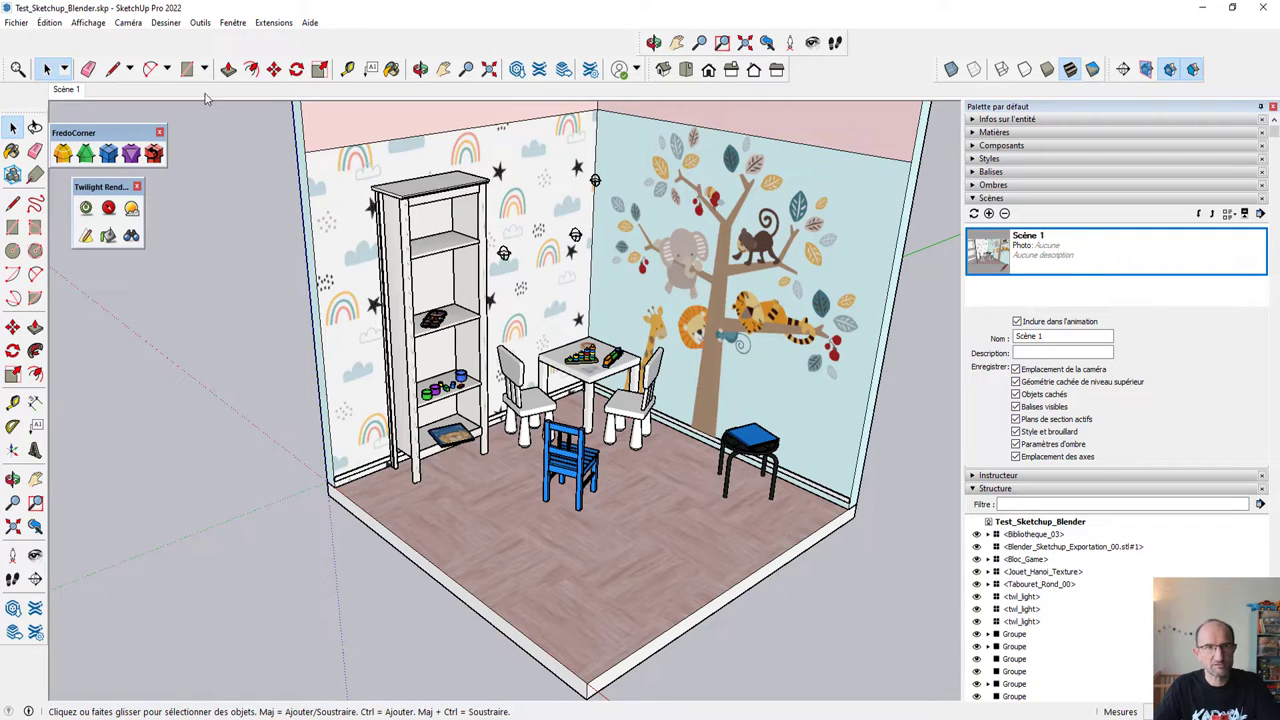
pyautogui.click(24, 25)
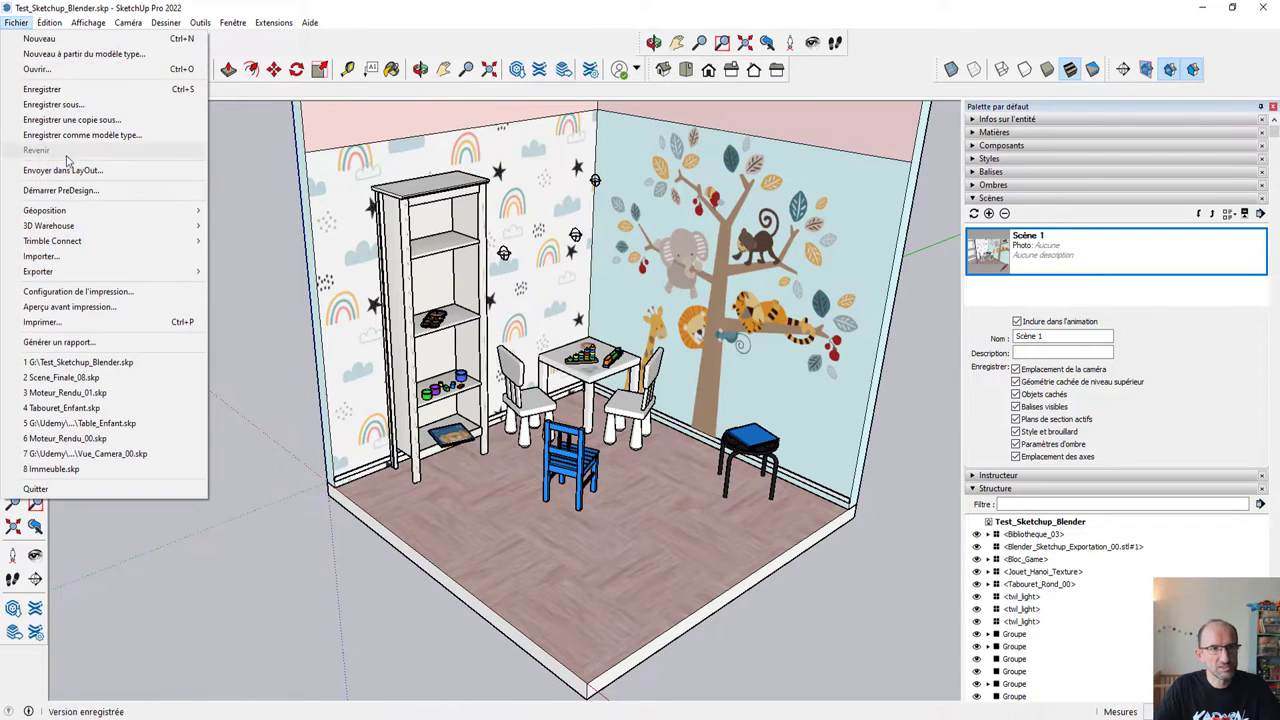
pyautogui.moveTo(38, 271)
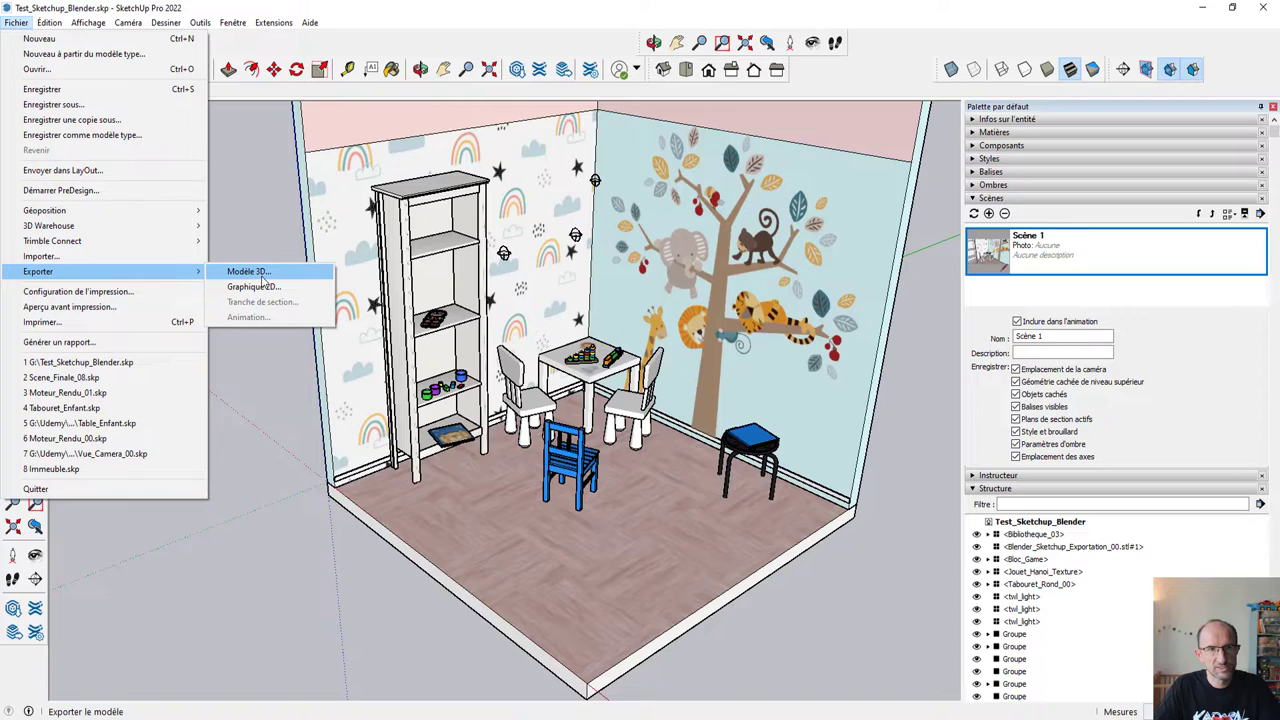
# Choose 3D model export, open the OBJ options and turn off triangulating all faces.
pyautogui.click(264, 274)
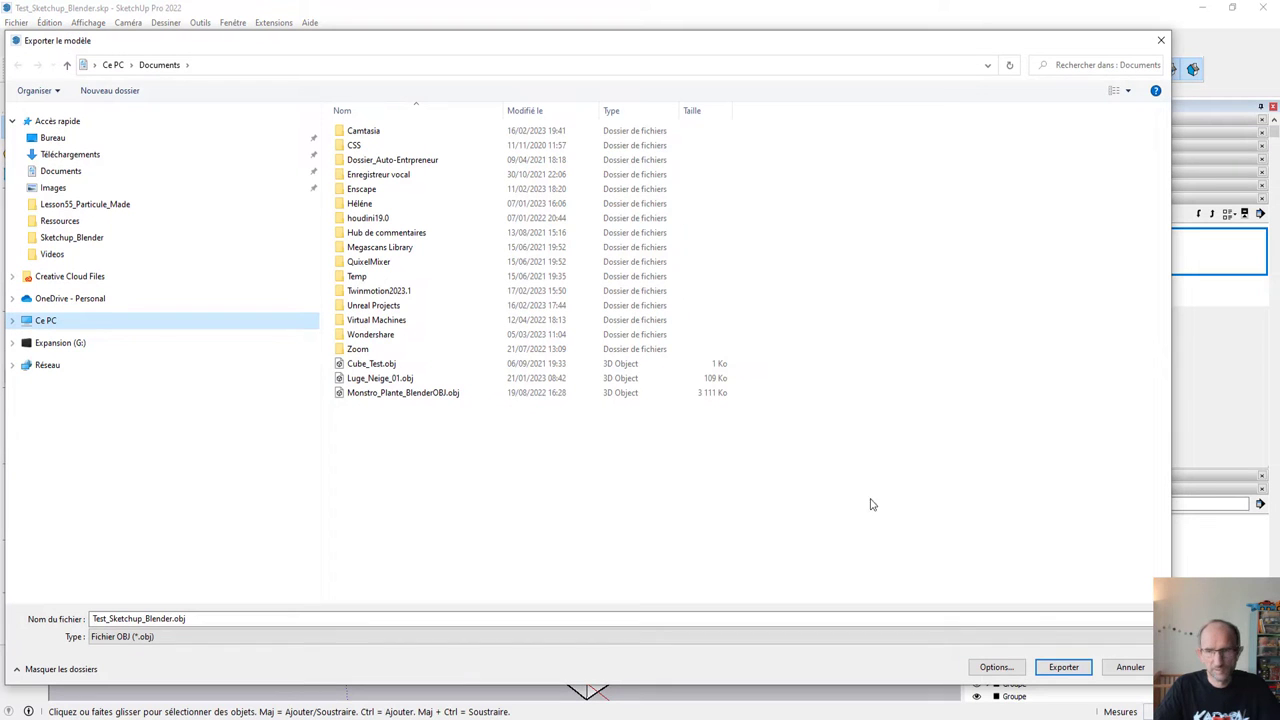
pyautogui.click(1005, 668)
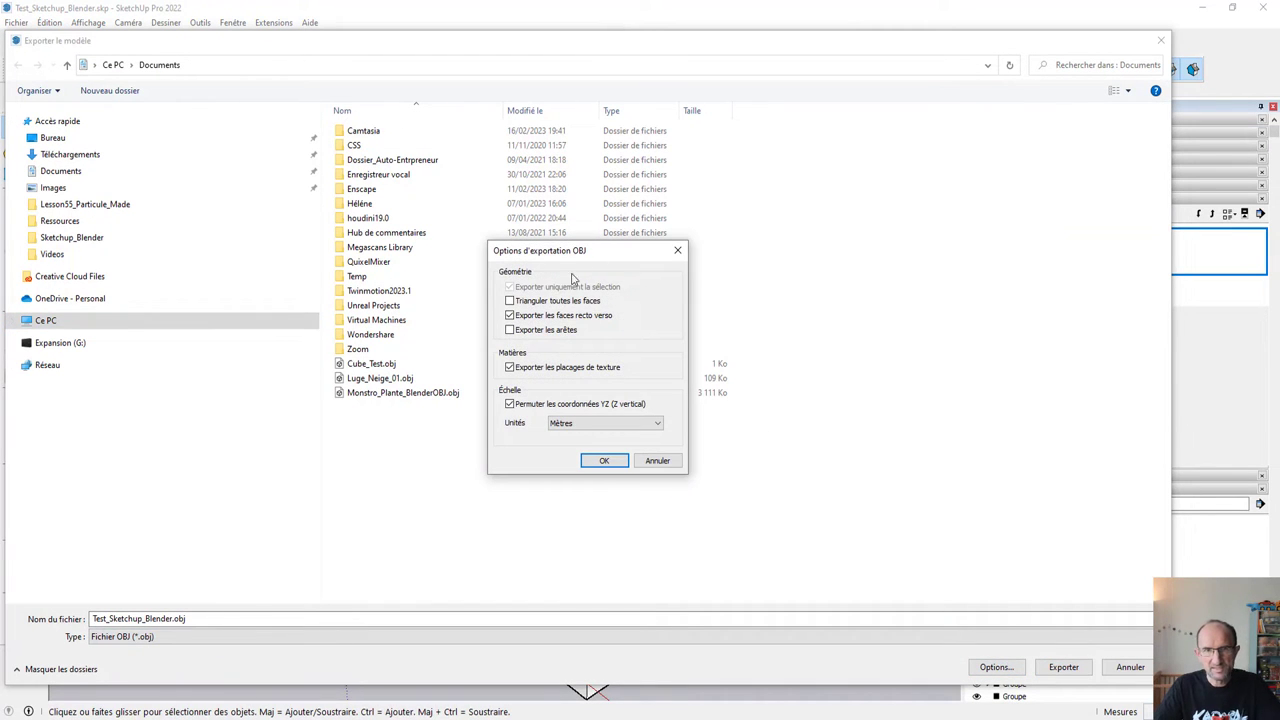
pyautogui.click(511, 301)
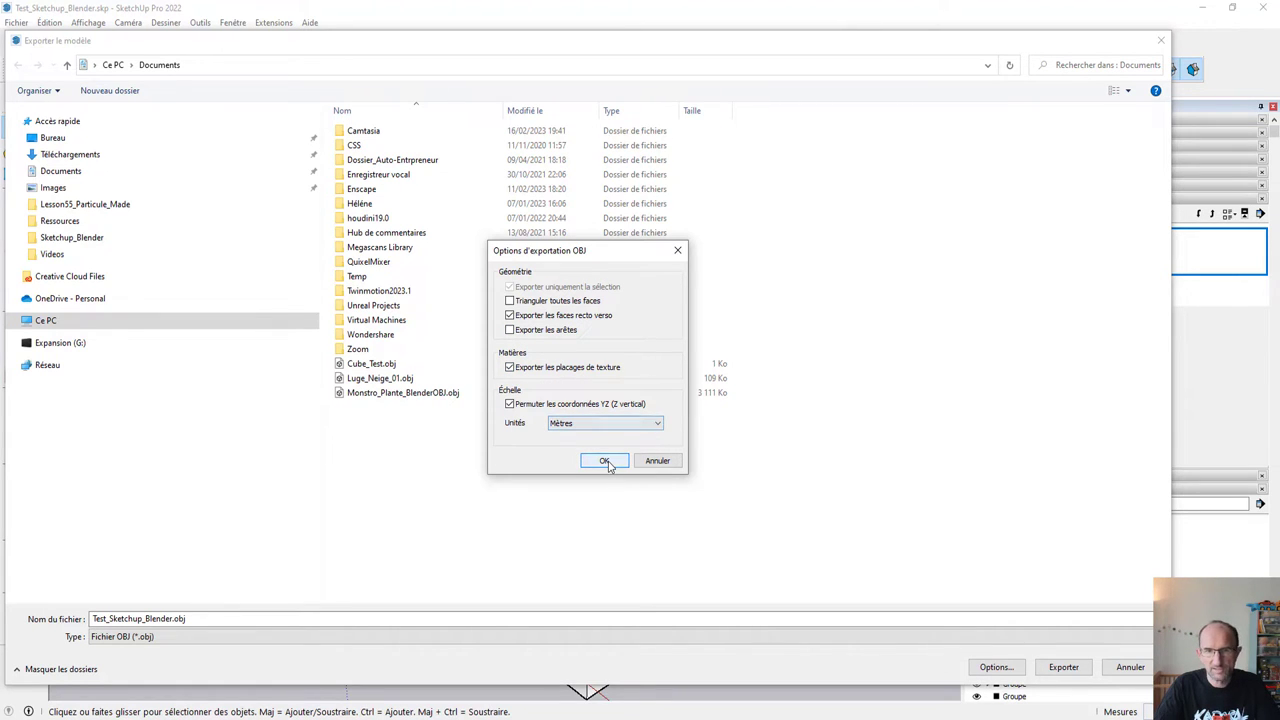
# Export the room as Test_Sketchup_Blender_Decor.obj and close the export results summary.
pyautogui.click(605, 461)
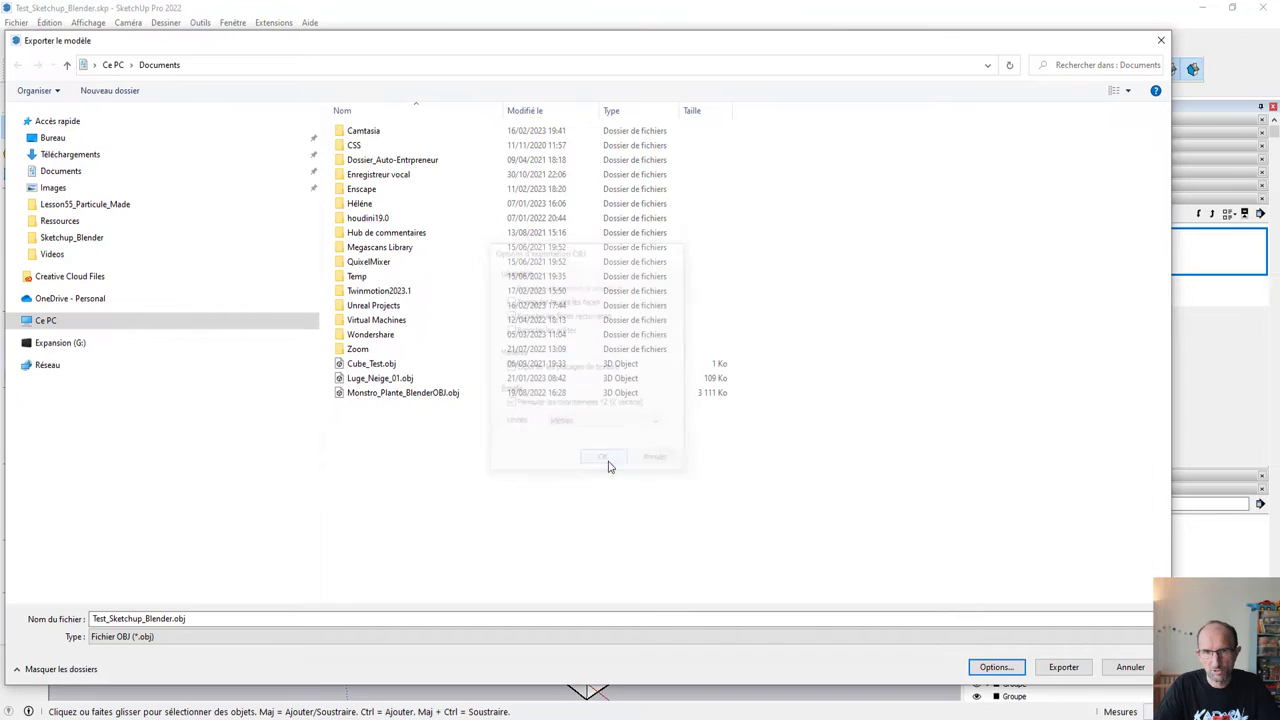
pyautogui.click(200, 620)
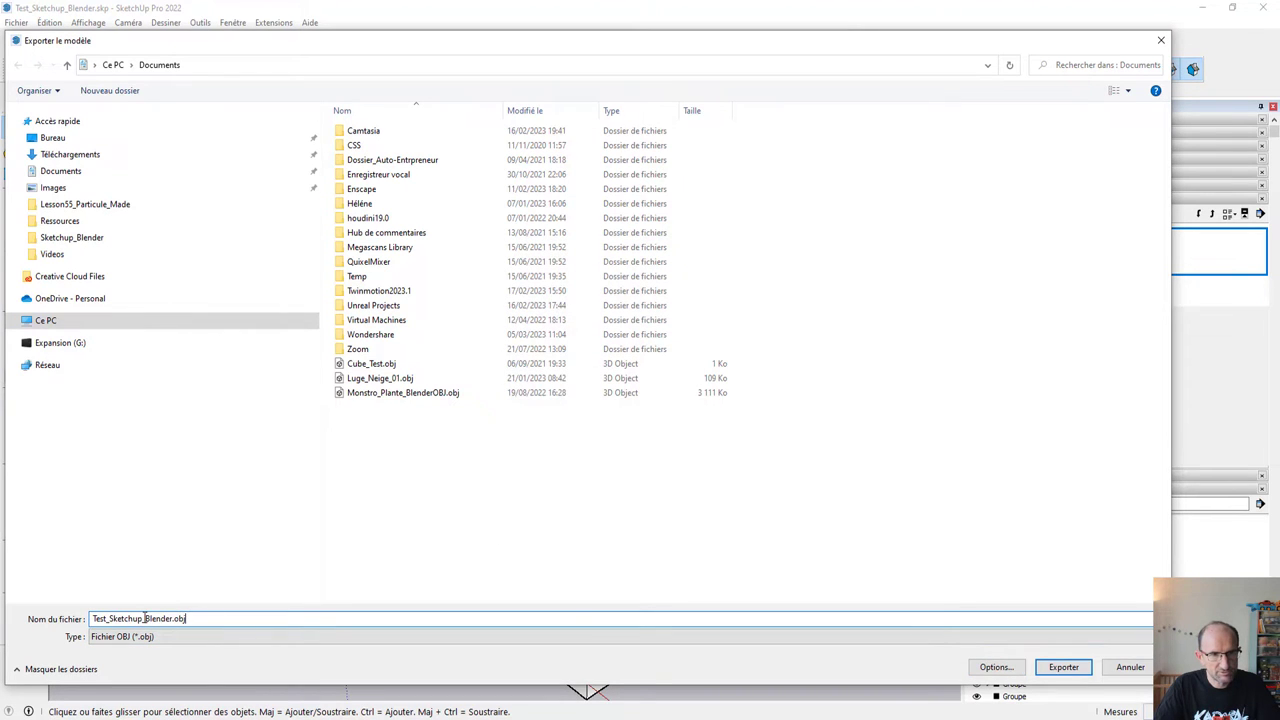
pyautogui.click(171, 619)
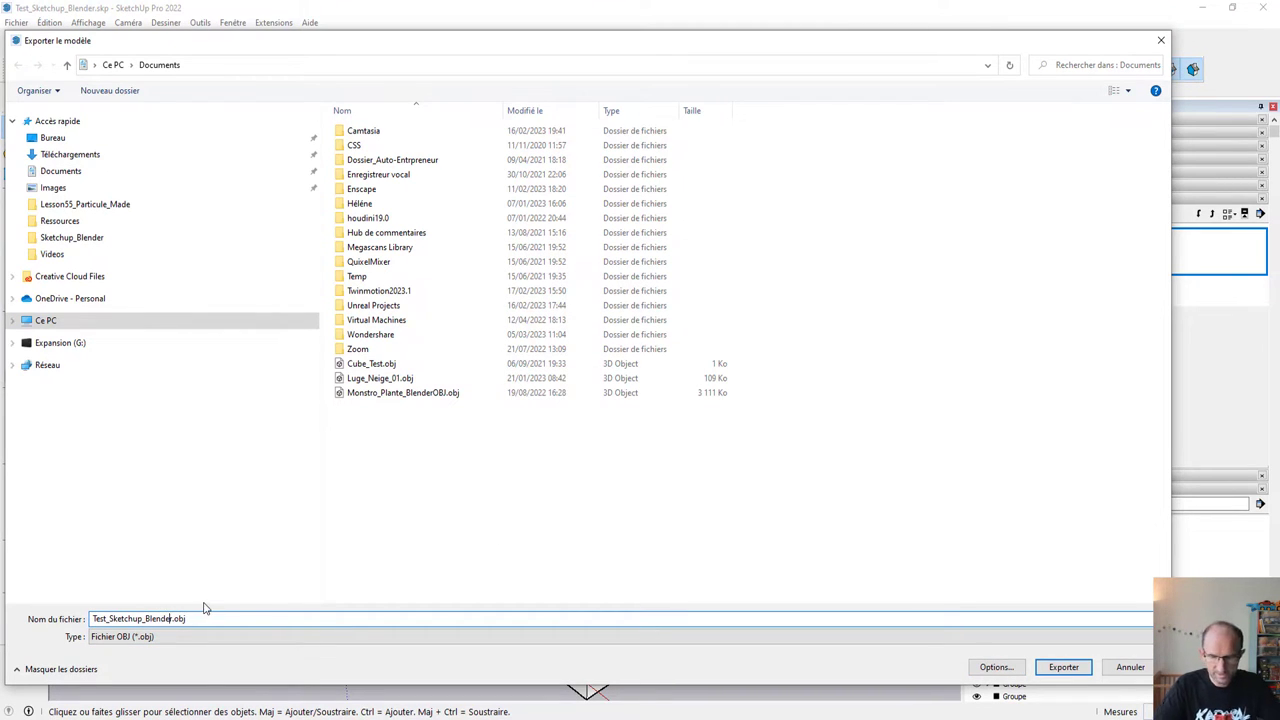
pyautogui.write('_Deco')
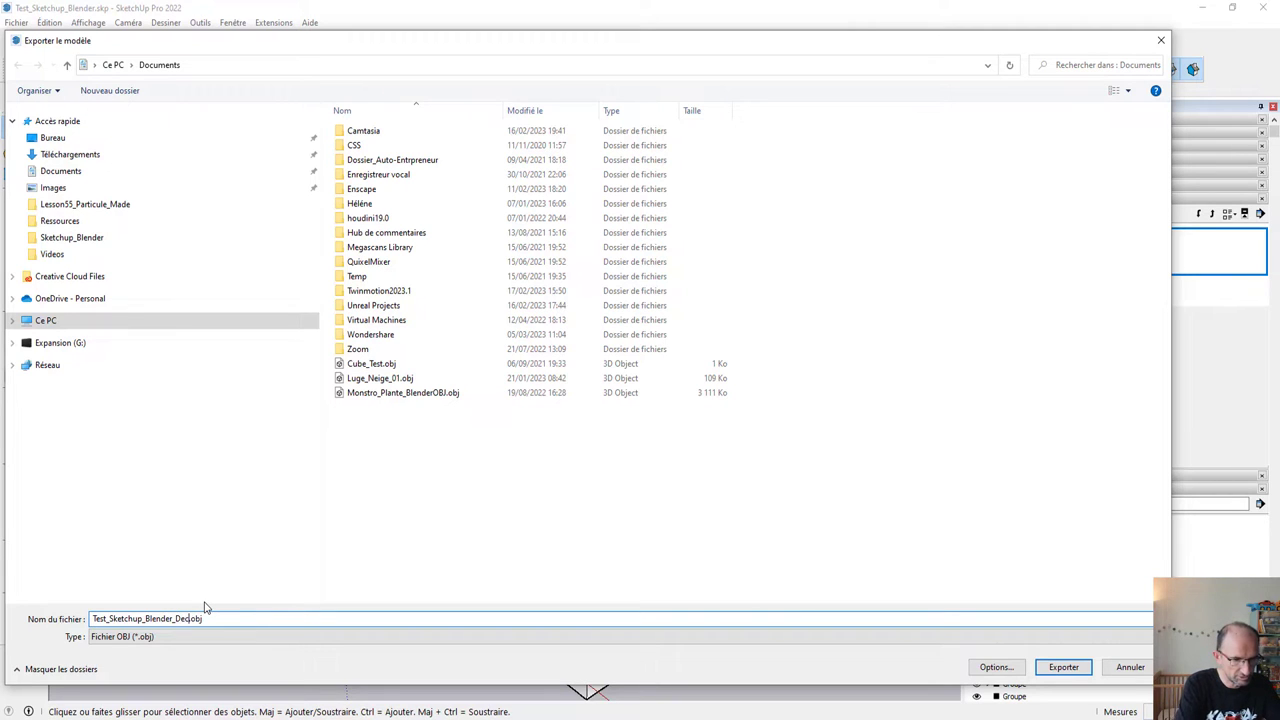
pyautogui.write('r')
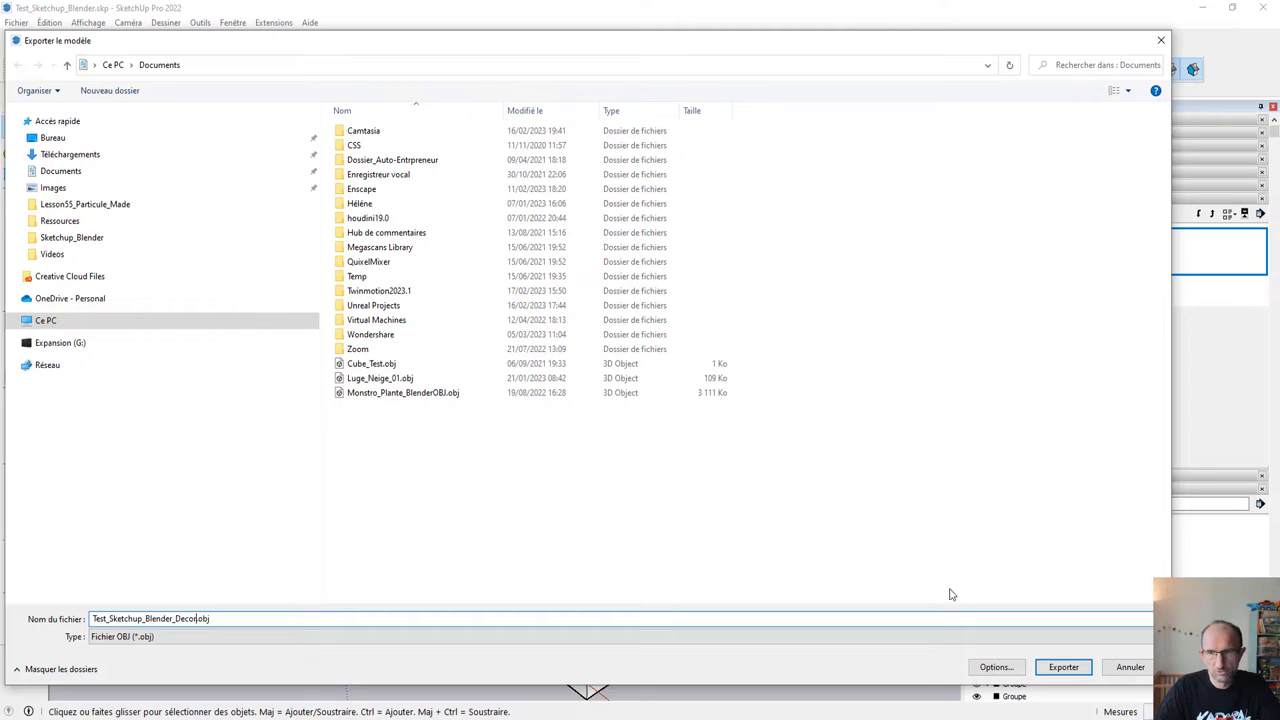
pyautogui.click(1060, 668)
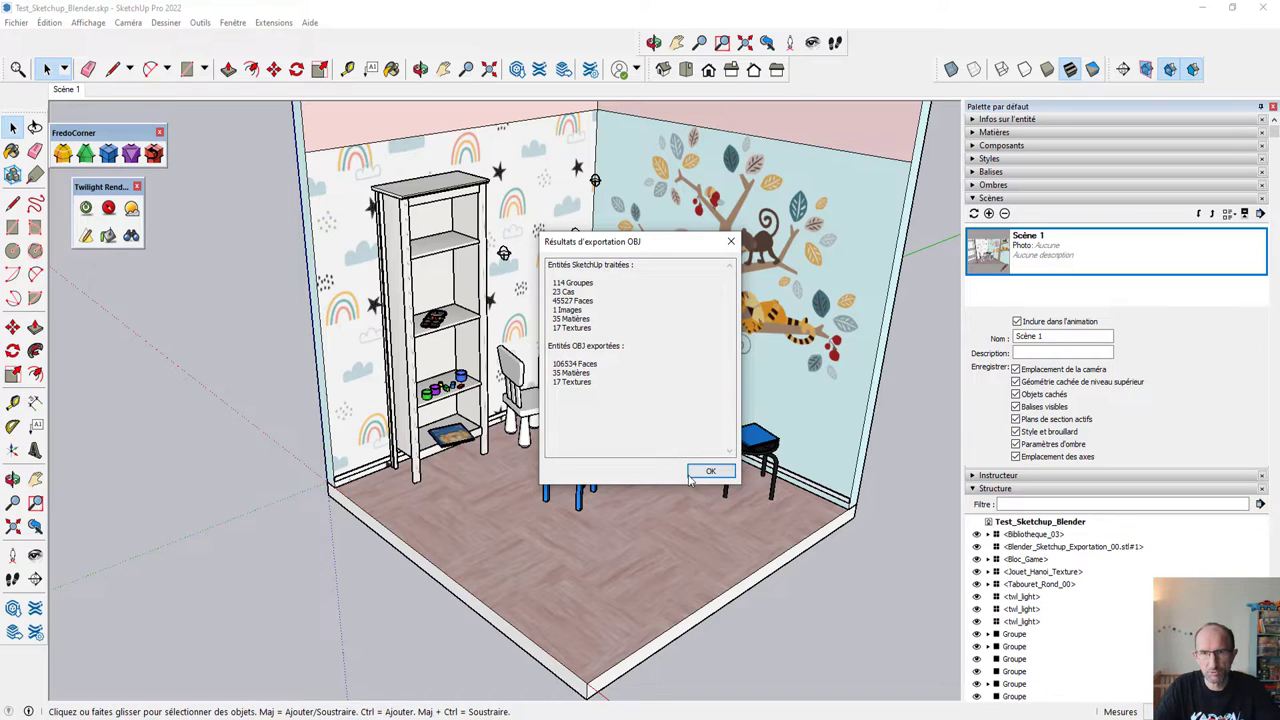
pyautogui.click(700, 476)
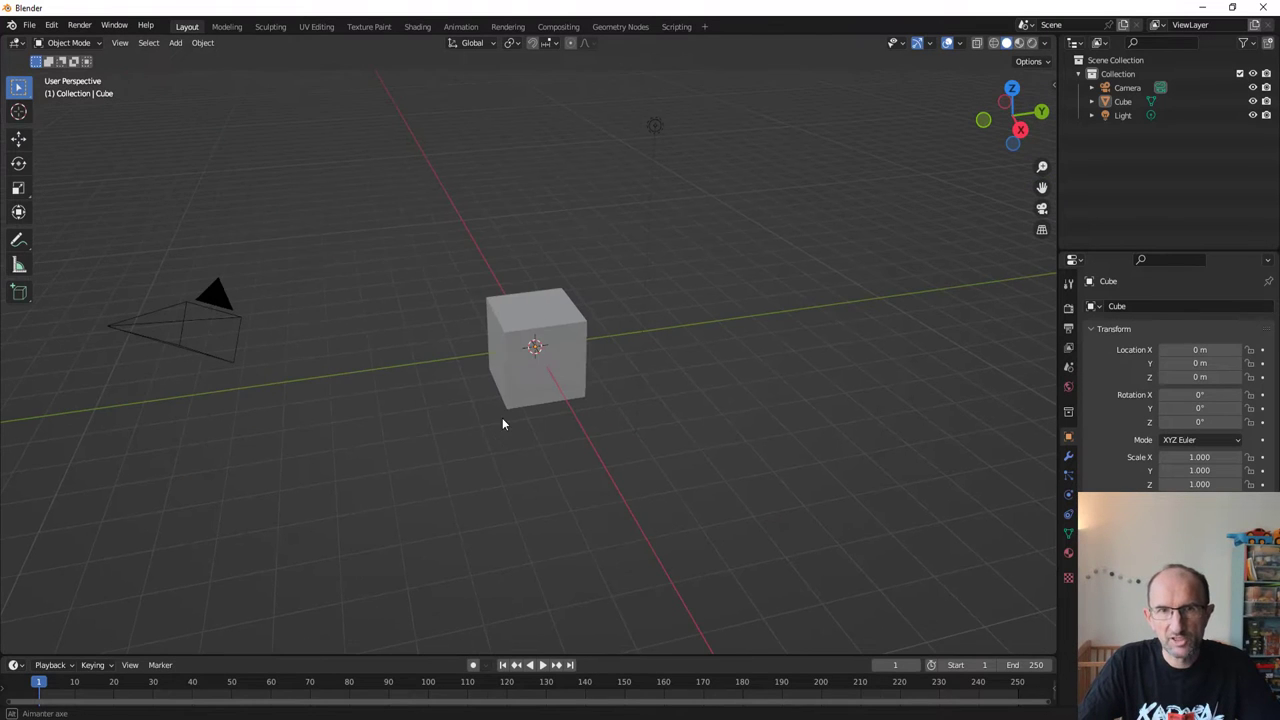
# Delete the default cube and orbit the view slightly around the scene.
pyautogui.click(542, 322)
pyautogui.press('Delete')
pyautogui.moveTo(541, 322)
pyautogui.mouseDown(button='middle')
pyautogui.moveTo(480, 354)
pyautogui.moveTo(503, 351)
pyautogui.moveTo(528, 289)
pyautogui.moveTo(538, 297)
pyautogui.moveTo(424, 214)
pyautogui.moveTo(491, 289)
pyautogui.moveTo(497, 280)
pyautogui.moveTo(477, 280)
pyautogui.mouseUp(button='middle')
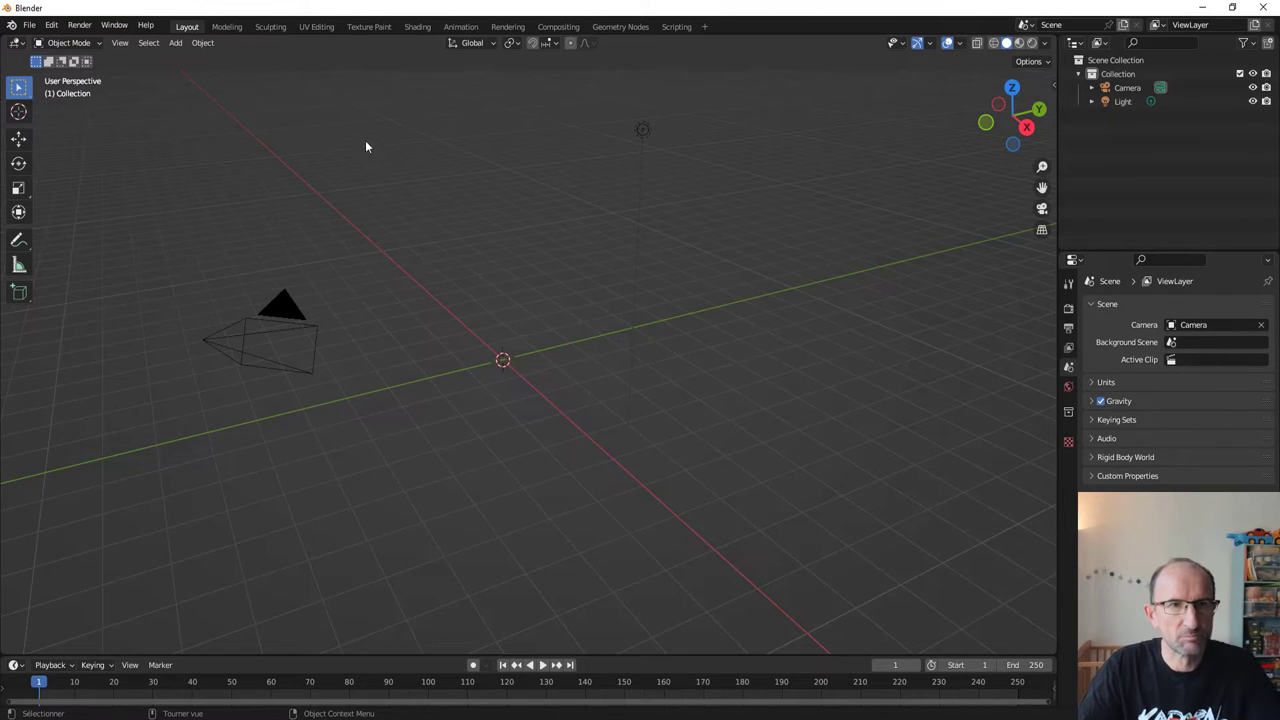
# Import Test_Sketchup_Blender_Decor.obj as Wavefront OBJ with Split by Group enabled.
pyautogui.click(33, 27)
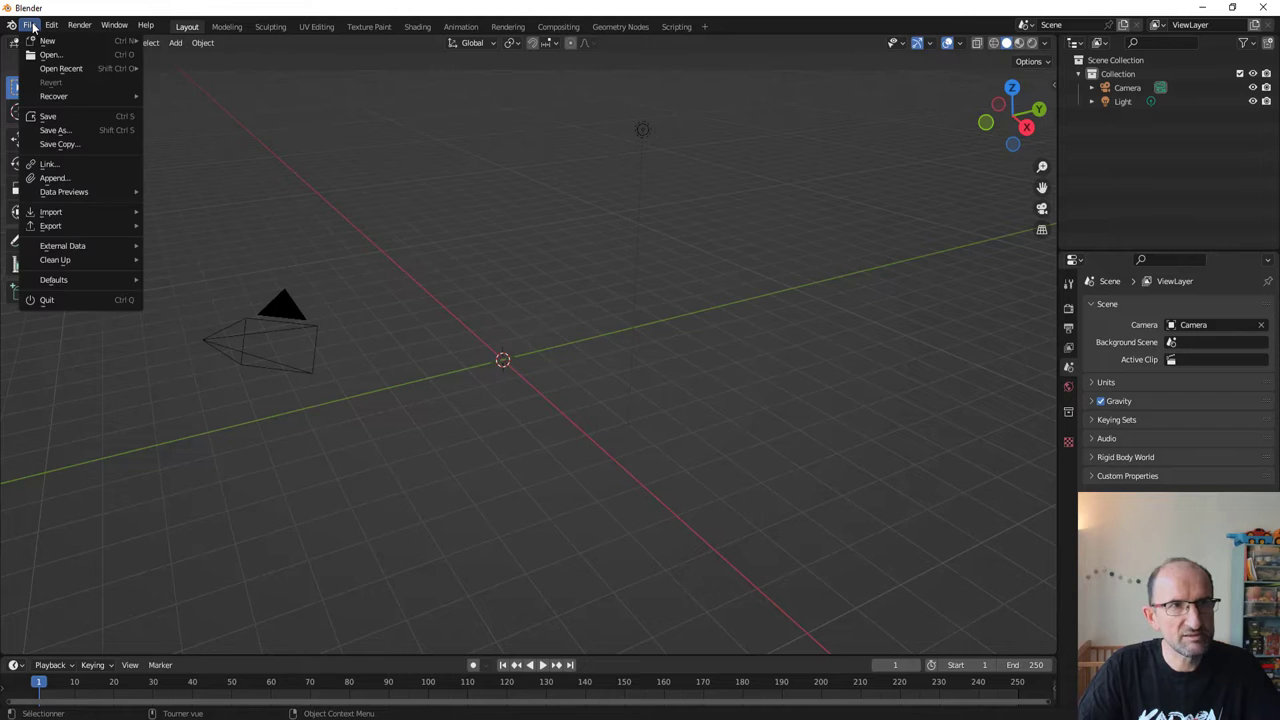
pyautogui.moveTo(51, 212)
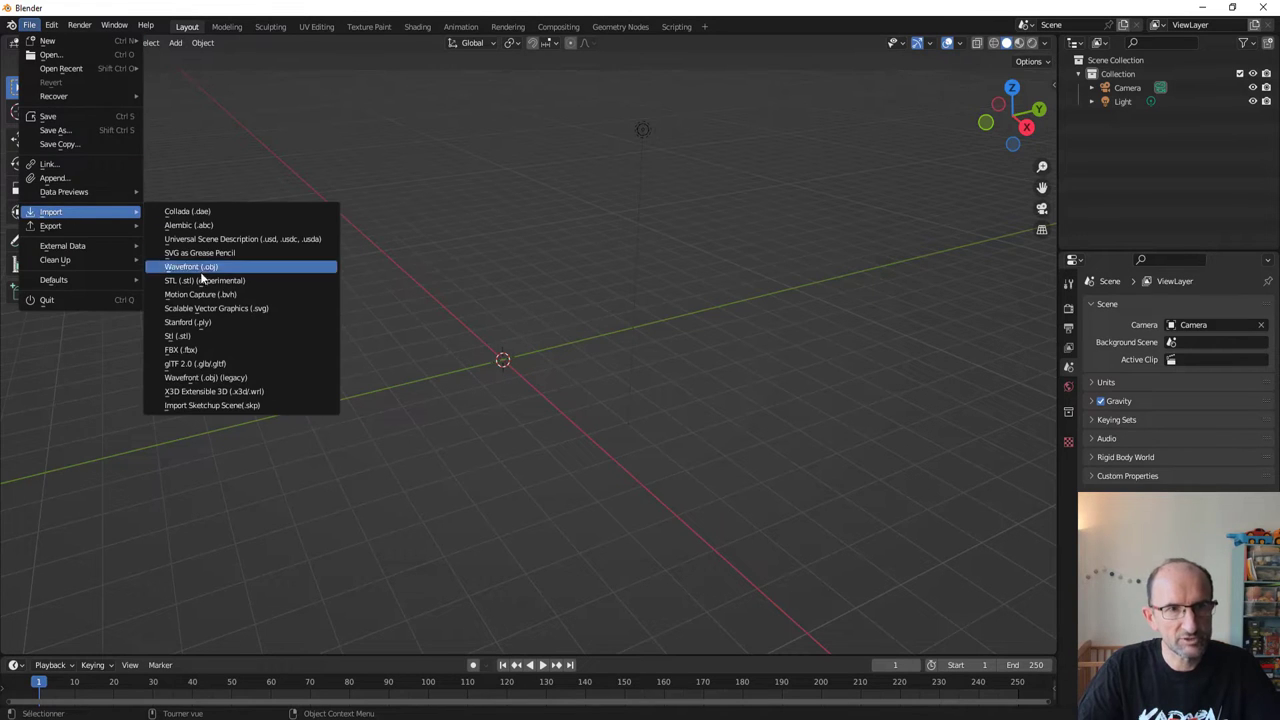
pyautogui.click(196, 379)
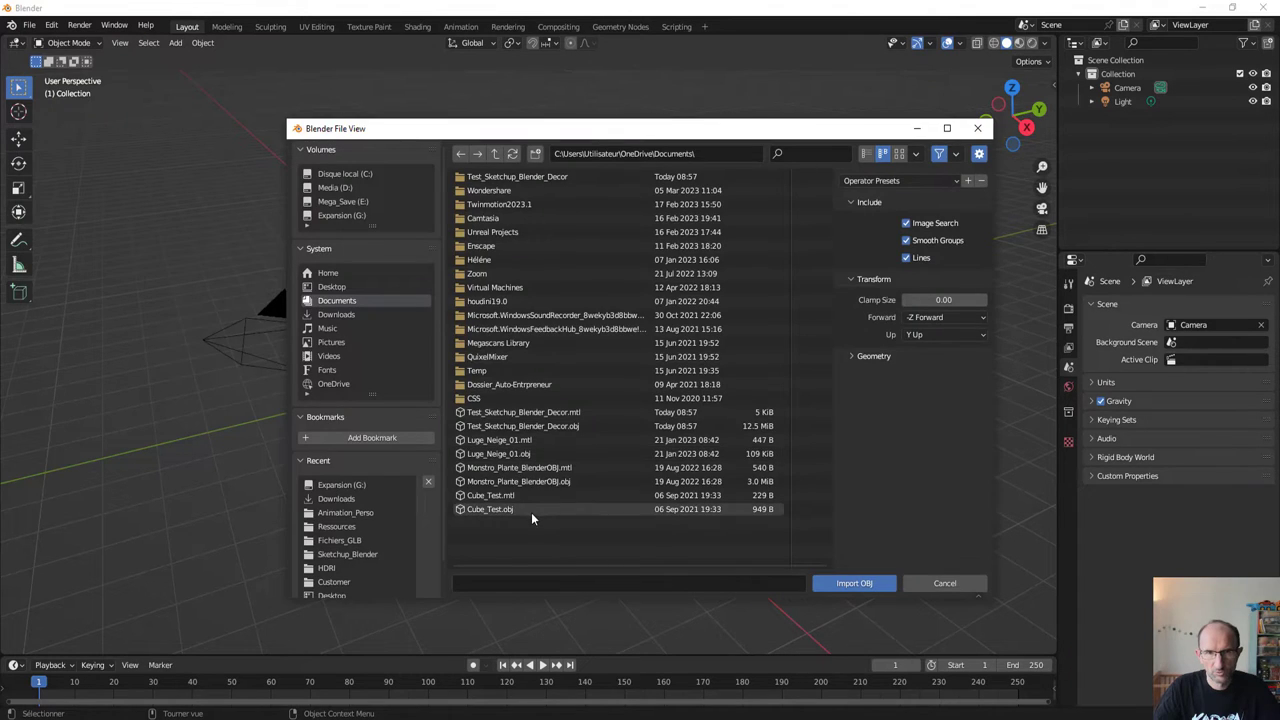
pyautogui.click(494, 425)
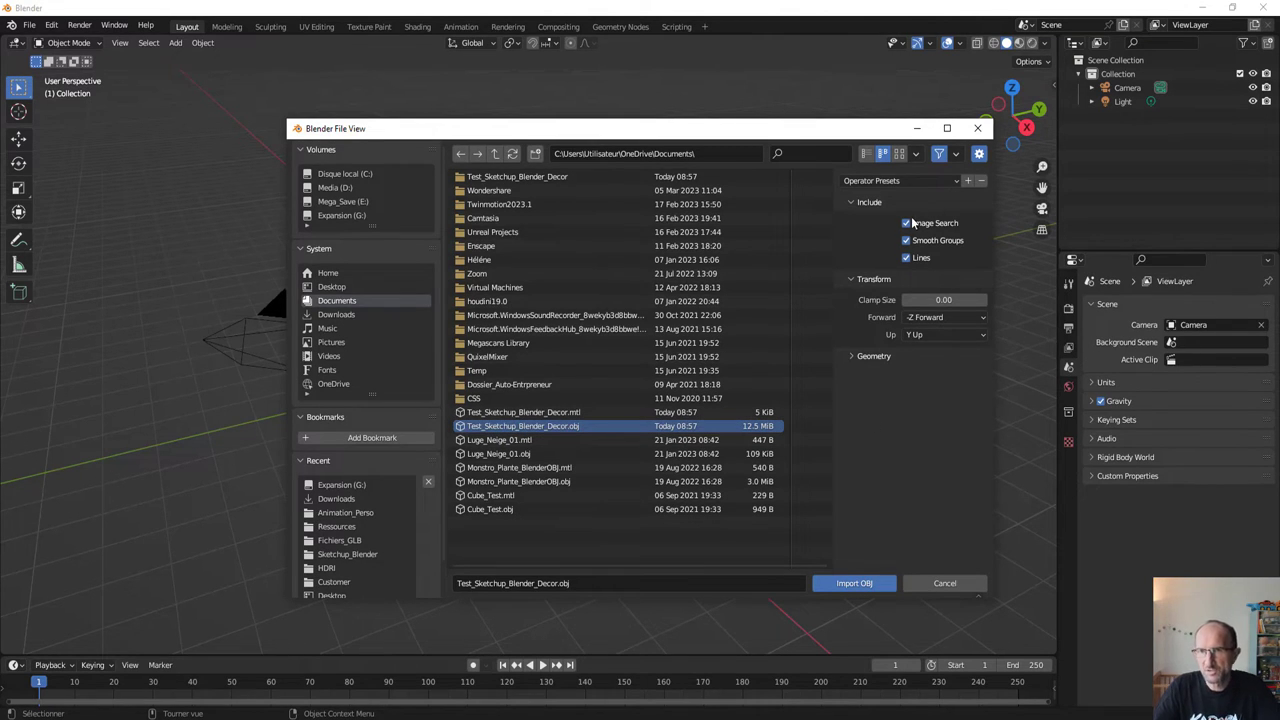
pyautogui.click(857, 360)
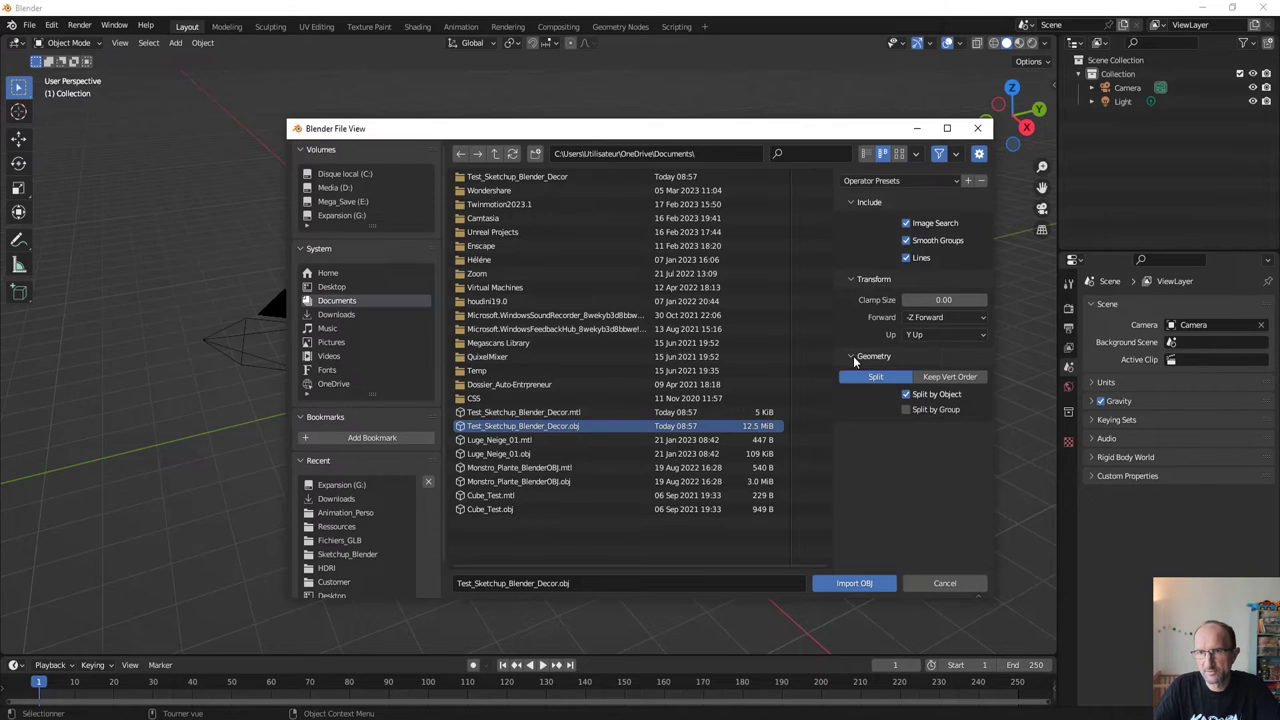
pyautogui.click(907, 411)
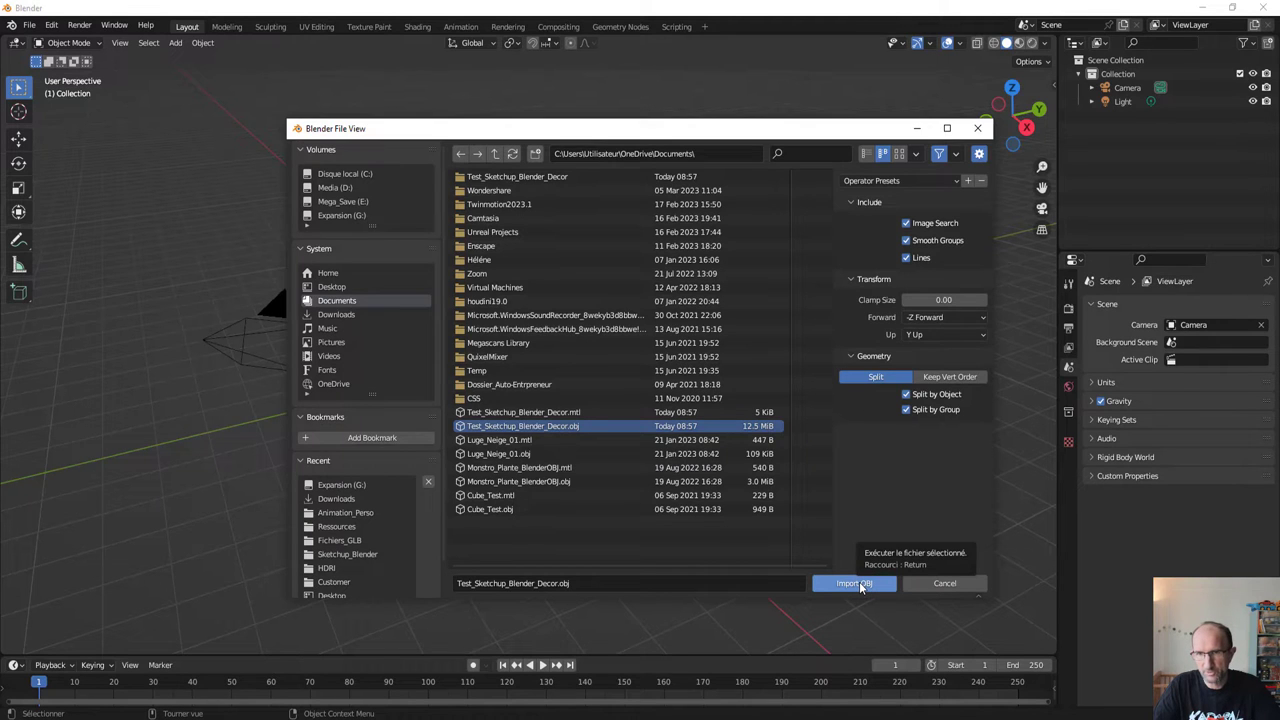
pyautogui.click(860, 587)
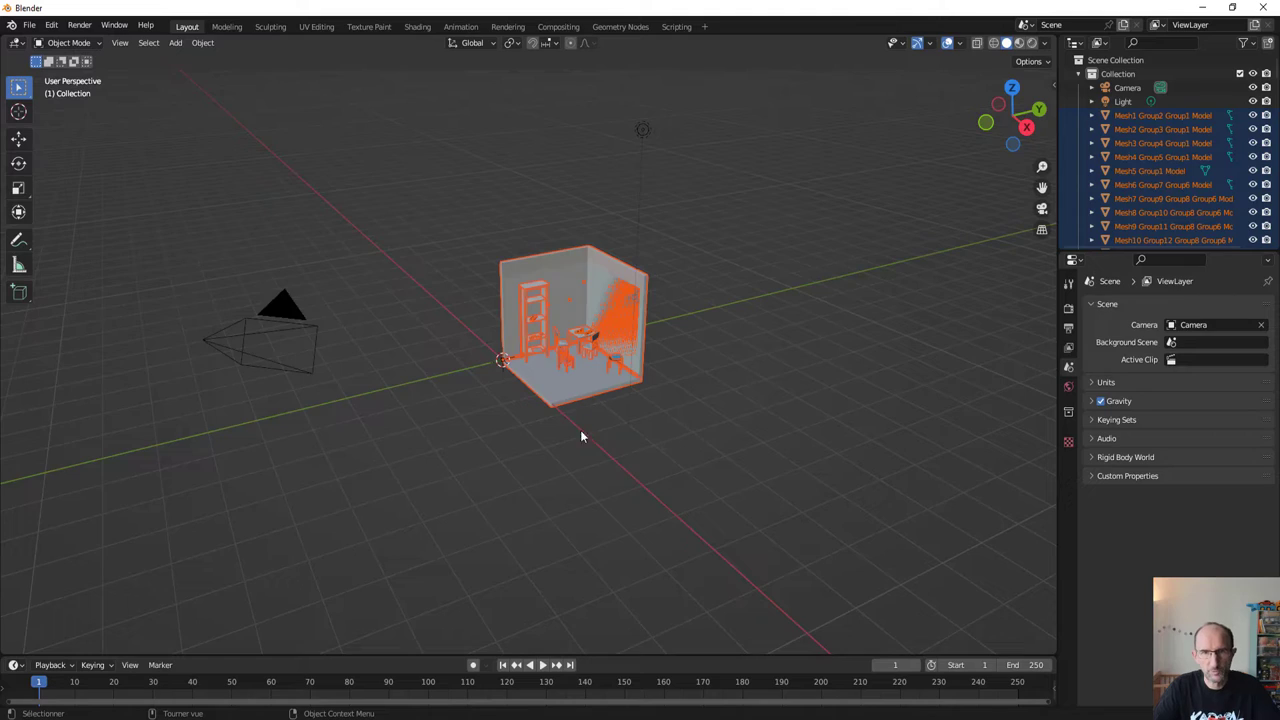
# Orbit and zoom around the imported room to inspect the table toys and stacking rings.
pyautogui.moveTo(580, 429); pyautogui.dragTo(607, 465, button='middle')
pyautogui.scroll(6, 635, 292)
pyautogui.scroll(1, 645, 314)
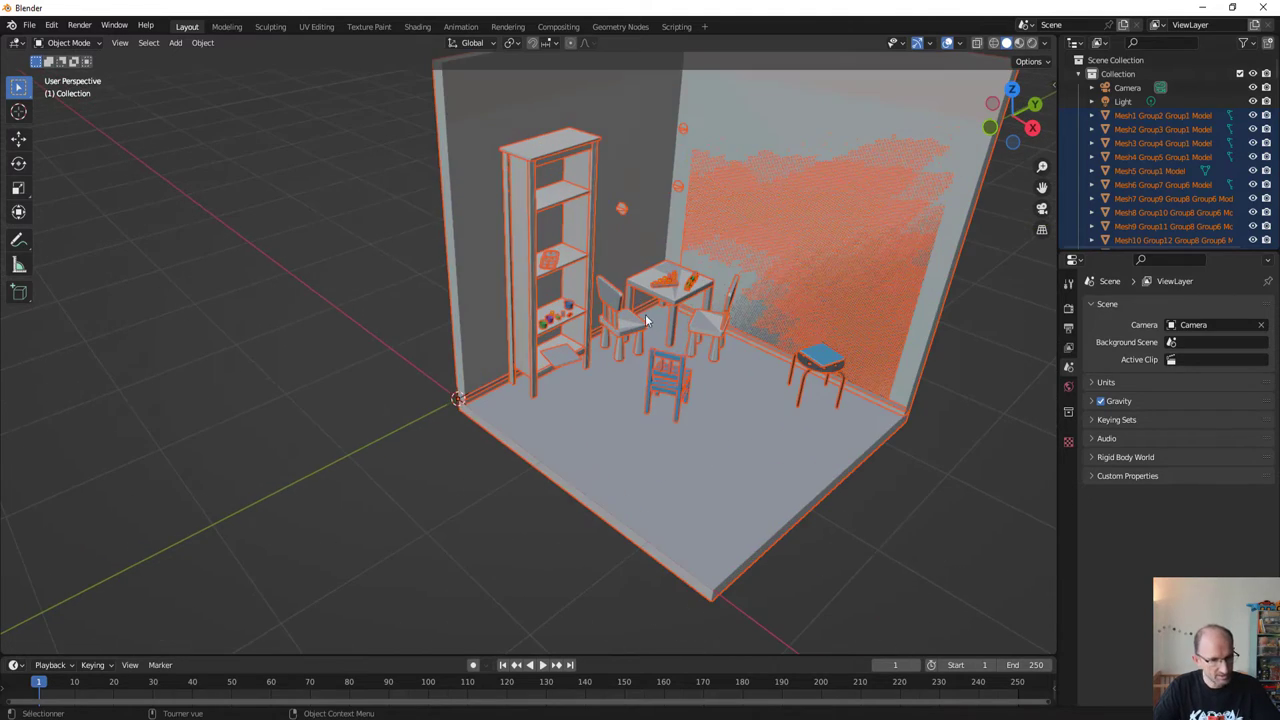
pyautogui.moveTo(645, 320)
pyautogui.mouseDown(button='middle')
pyautogui.moveTo(512, 370)
pyautogui.moveTo(517, 394)
pyautogui.mouseUp(button='middle')
pyautogui.scroll(5, 517, 394)
pyautogui.scroll(3, 499, 240)
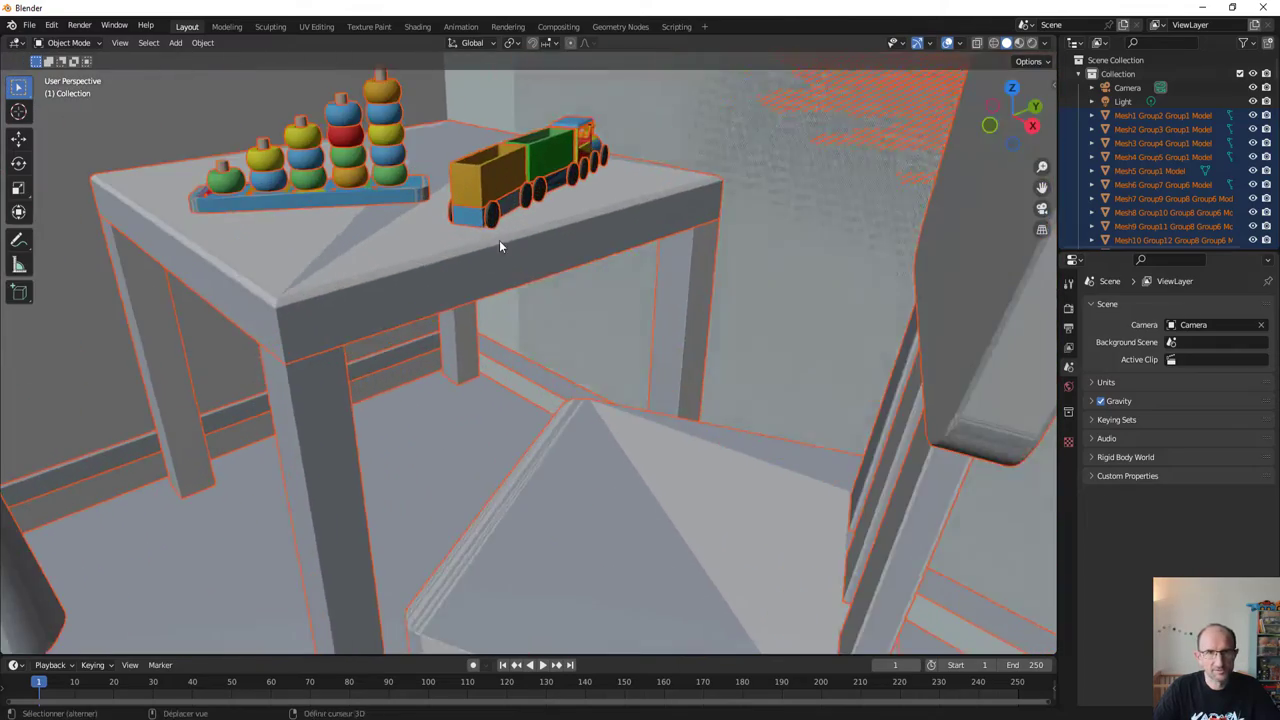
pyautogui.scroll(-4, 500, 245)
pyautogui.moveTo(500, 245)
pyautogui.mouseDown(button='middle')
pyautogui.moveTo(522, 409)
pyautogui.moveTo(478, 286)
pyautogui.moveTo(576, 425)
pyautogui.mouseUp(button='middle')
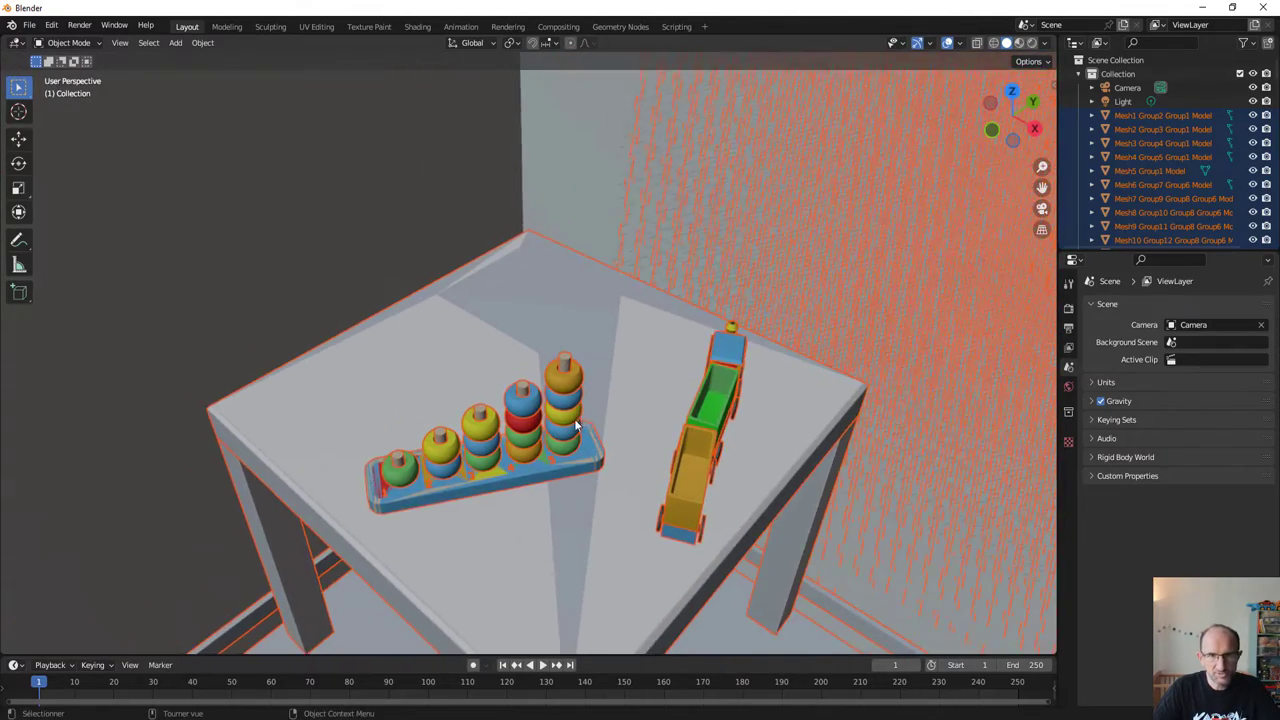
pyautogui.scroll(5, 576, 425)
pyautogui.moveTo(541, 470)
pyautogui.mouseDown(button='middle')
pyautogui.moveTo(620, 377)
pyautogui.moveTo(708, 370)
pyautogui.mouseUp(button='middle')
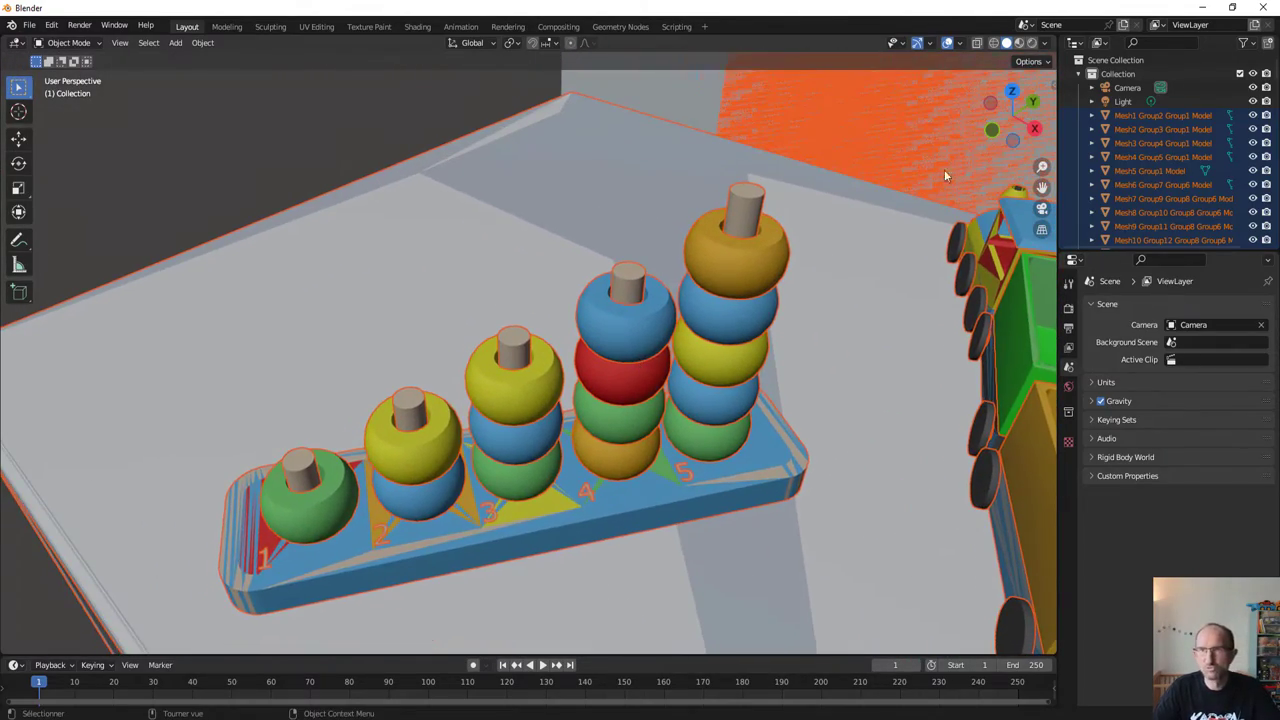
# Switch the viewport to Material Preview and inspect the giraffe wall and blue chair.
pyautogui.click(1019, 43)
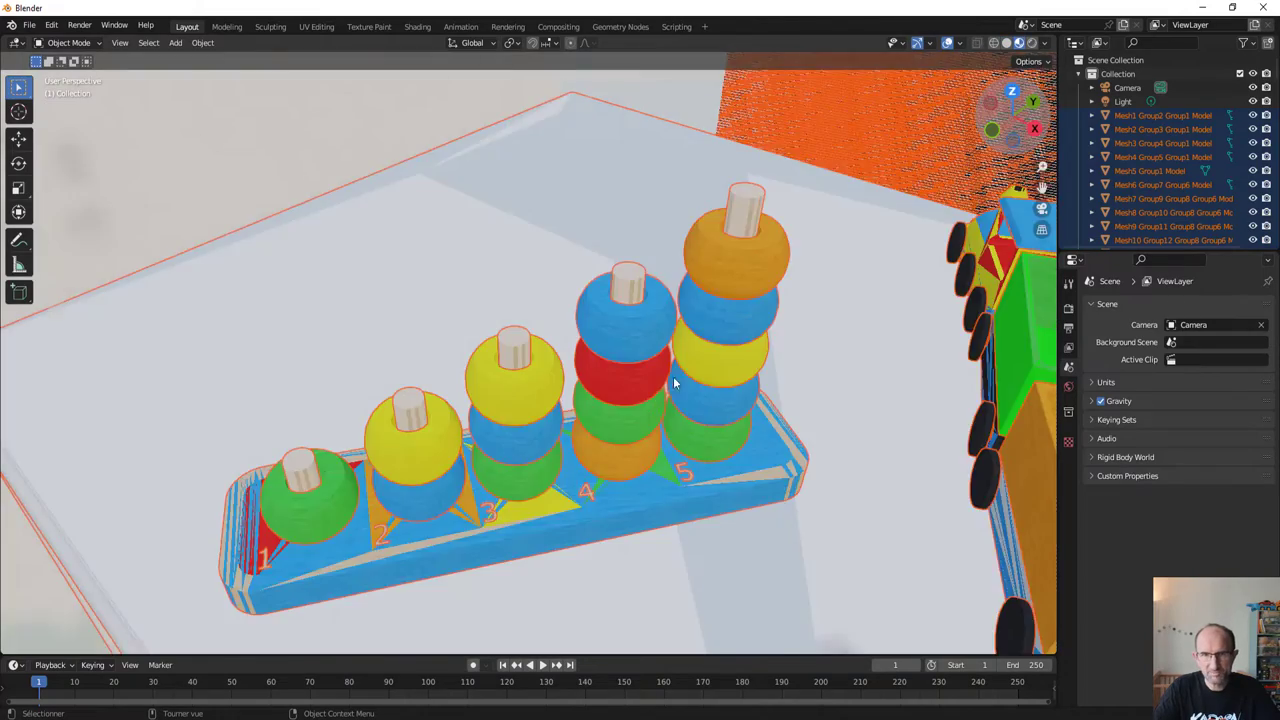
pyautogui.scroll(-5, 674, 378)
pyautogui.moveTo(674, 378); pyautogui.dragTo(640, 446, button='middle')
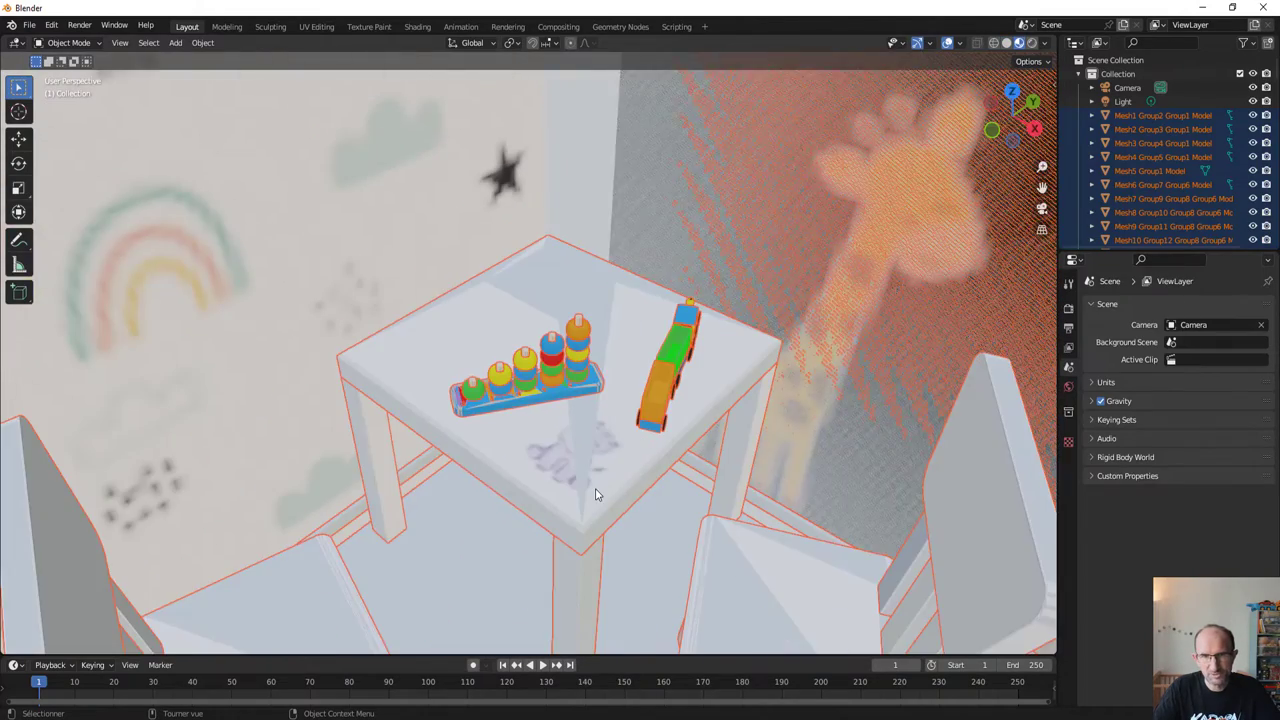
pyautogui.moveTo(599, 495)
pyautogui.mouseDown(button='middle')
pyautogui.moveTo(606, 514)
pyautogui.moveTo(594, 337)
pyautogui.moveTo(619, 437)
pyautogui.moveTo(560, 400)
pyautogui.moveTo(571, 434)
pyautogui.moveTo(494, 354)
pyautogui.mouseUp(button='middle')
pyautogui.scroll(-5, 586, 503)
pyautogui.scroll(5, 538, 420)
pyautogui.scroll(4, 508, 251)
pyautogui.moveTo(508, 251)
pyautogui.mouseDown(button='middle')
pyautogui.moveTo(494, 334)
pyautogui.moveTo(457, 323)
pyautogui.moveTo(474, 294)
pyautogui.mouseUp(button='middle')
pyautogui.scroll(3, 516, 292)
pyautogui.scroll(2, 423, 314)
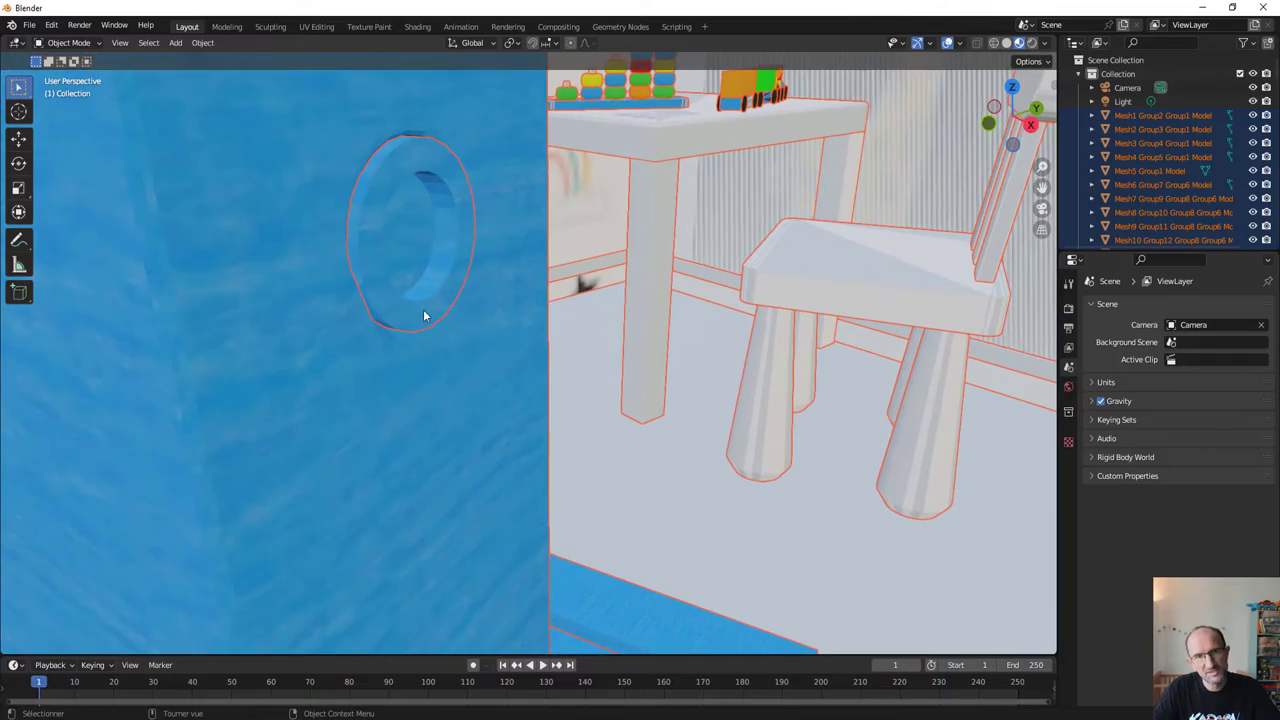
pyautogui.scroll(-2, 416, 310)
pyautogui.click(416, 312)
pyautogui.press('Tab')
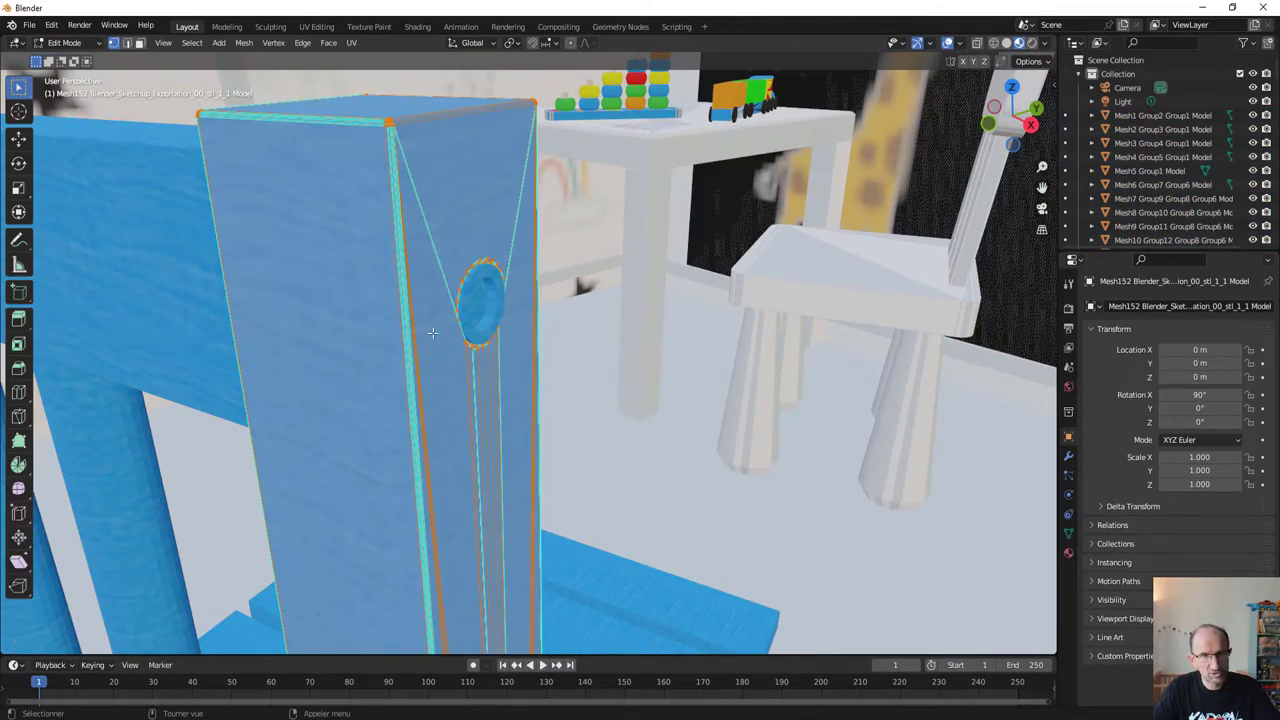
pyautogui.moveTo(446, 346); pyautogui.dragTo(647, 368, button='middle')
pyautogui.scroll(-4, 520, 358)
pyautogui.scroll(-2, 544, 360)
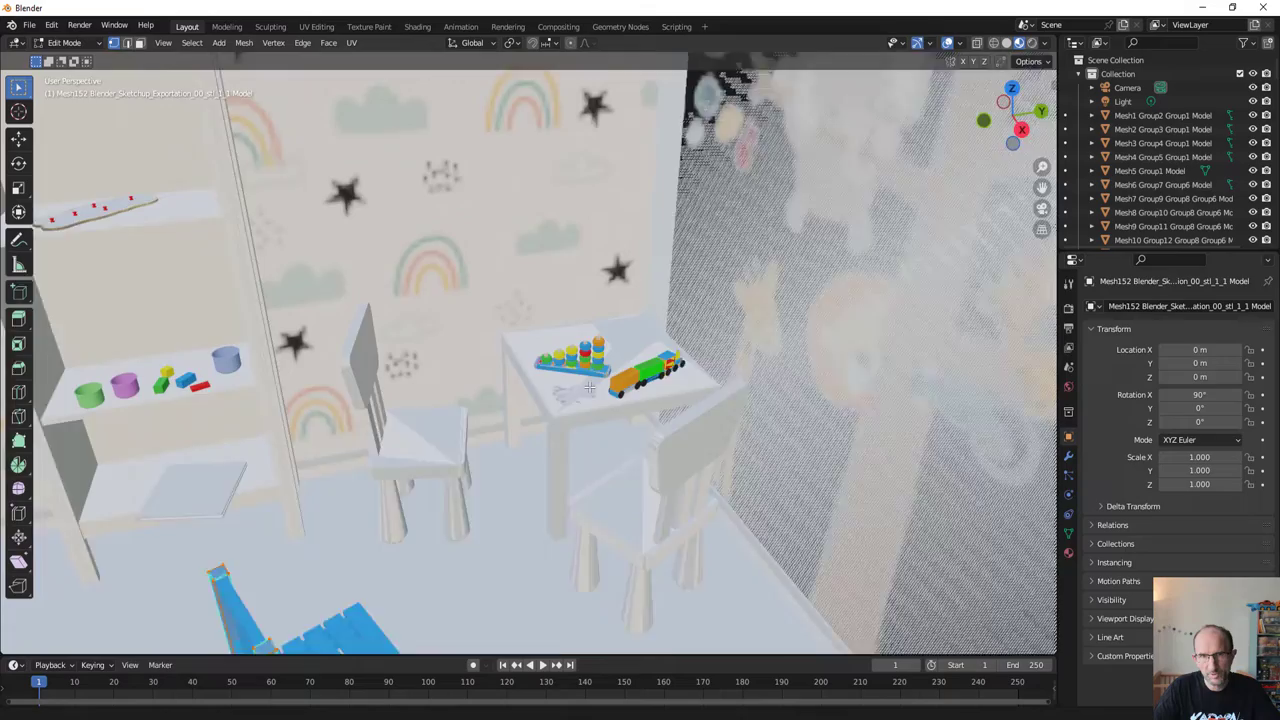
pyautogui.moveTo(647, 368)
pyautogui.mouseDown(button='middle')
pyautogui.moveTo(583, 525)
pyautogui.moveTo(658, 530)
pyautogui.mouseUp(button='middle')
pyautogui.scroll(4, 583, 525)
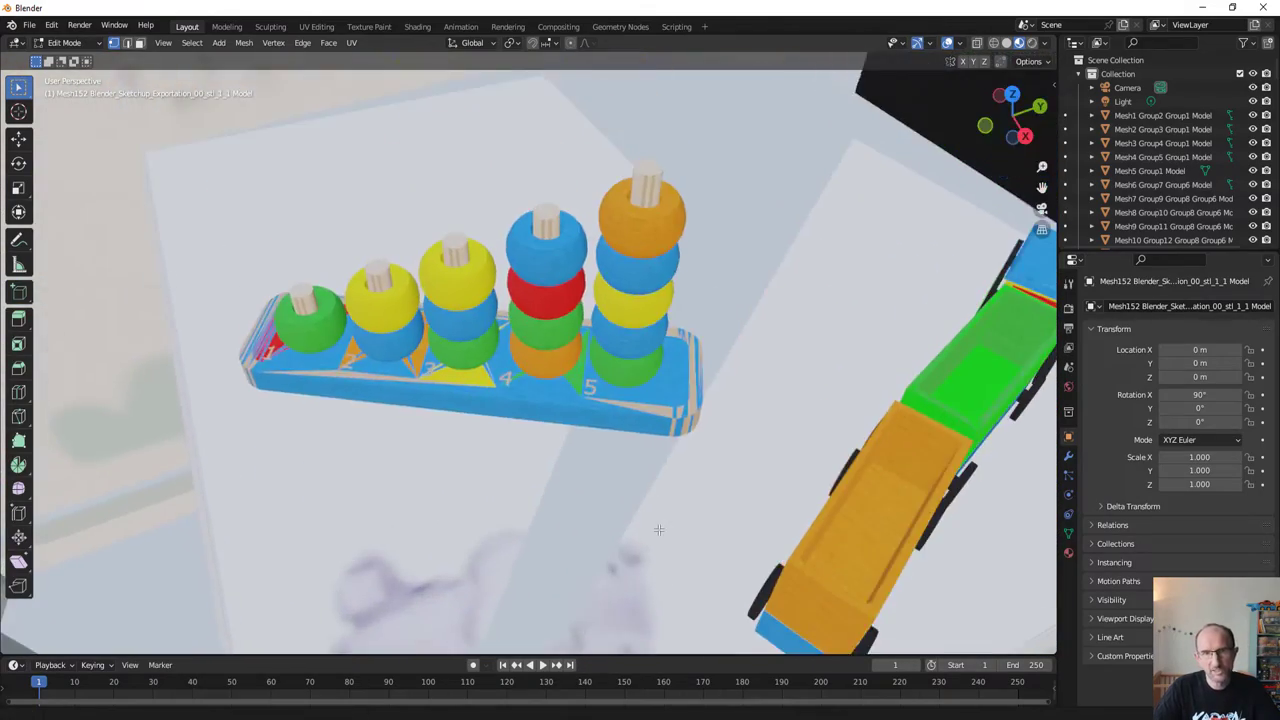
pyautogui.scroll(-3, 658, 530)
pyautogui.moveTo(658, 530); pyautogui.dragTo(655, 507, button='middle')
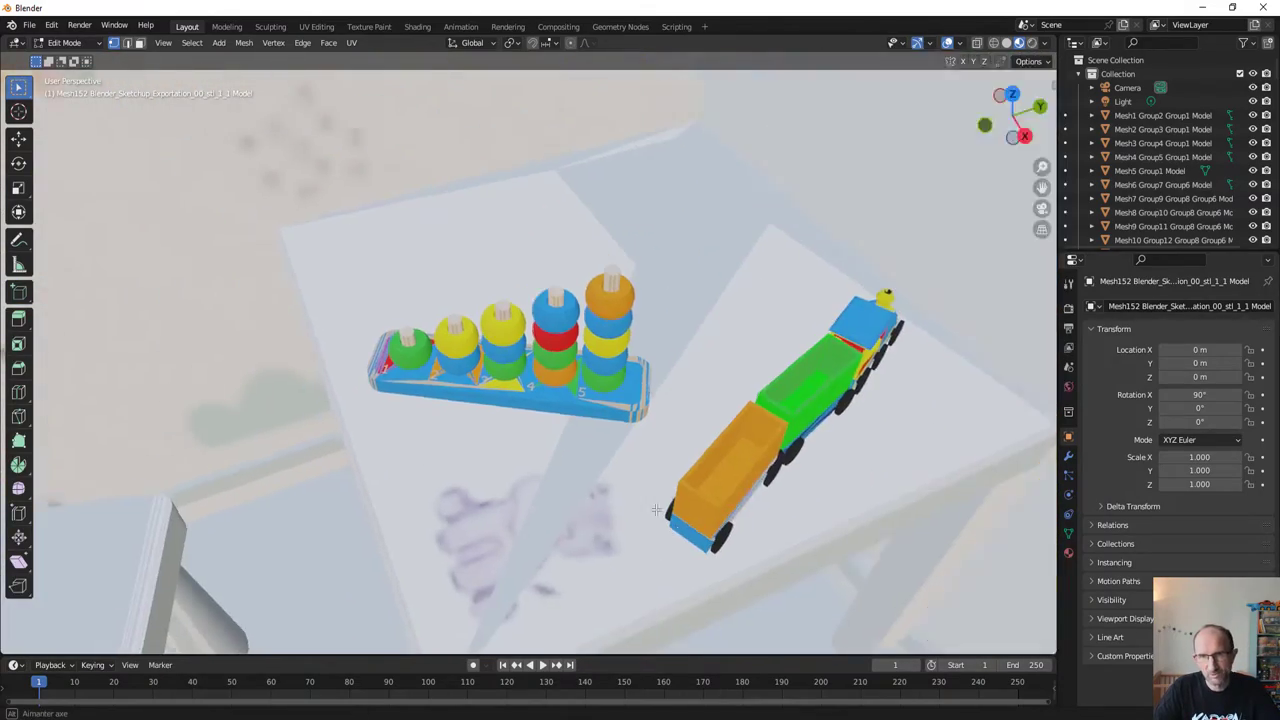
pyautogui.scroll(-2, 655, 507)
pyautogui.scroll(-4, 650, 505)
pyautogui.scroll(-4, 646, 504)
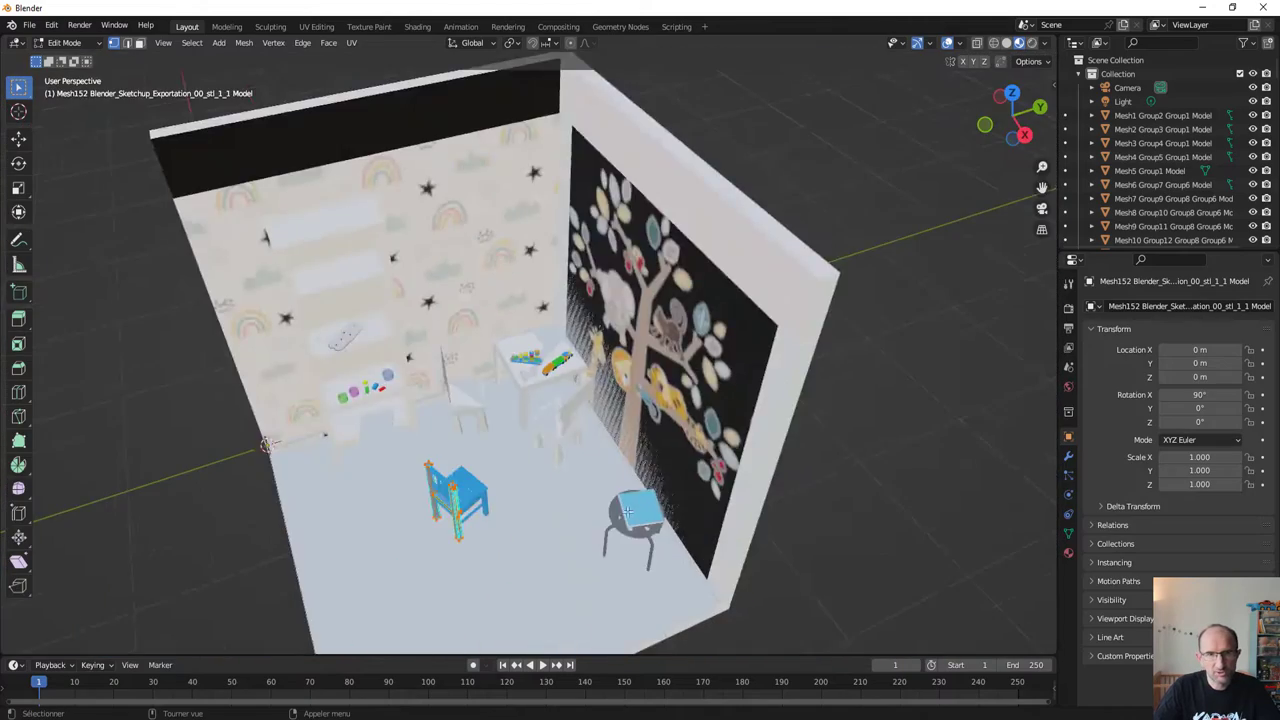
pyautogui.scroll(-3, 642, 502)
pyautogui.moveTo(642, 502)
pyautogui.mouseDown(button='middle')
pyautogui.moveTo(674, 463)
pyautogui.moveTo(621, 497)
pyautogui.mouseUp(button='middle')
pyautogui.scroll(2, 621, 497)
# Leave Edit Mode and box-select every object of the imported room.
pyautogui.press('Tab')
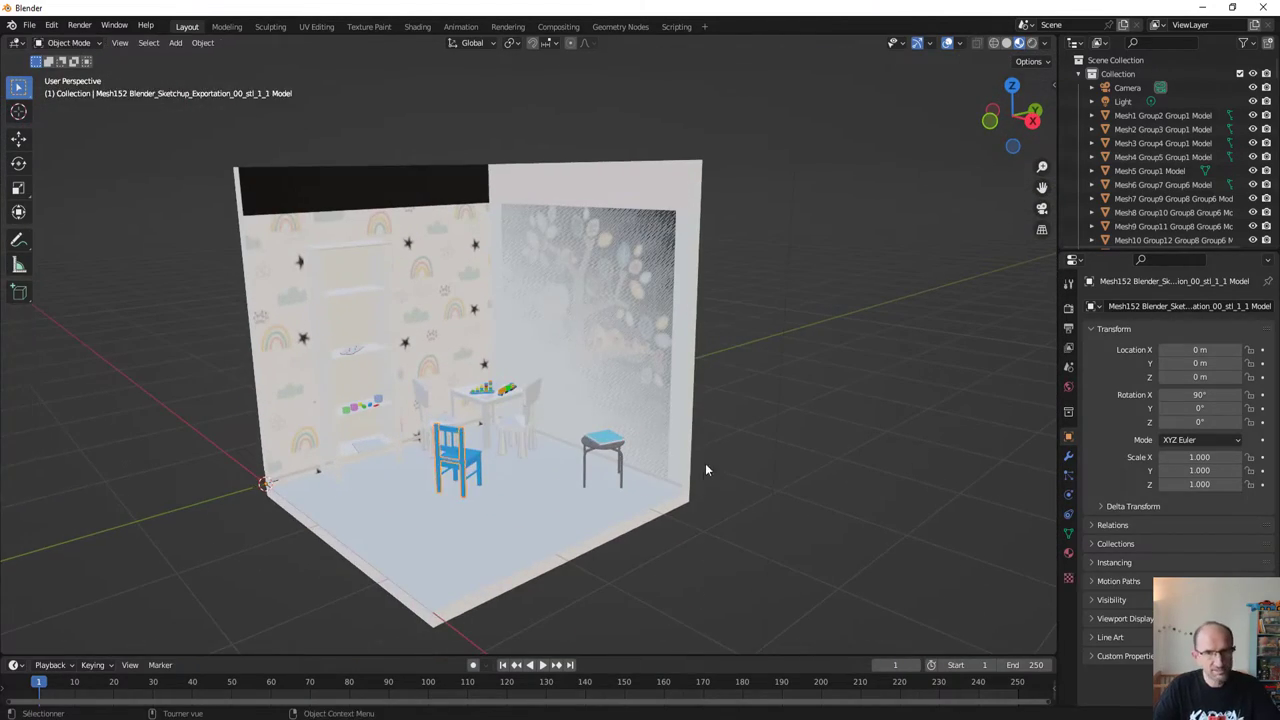
pyautogui.moveTo(705, 463); pyautogui.dragTo(724, 466, button='middle')
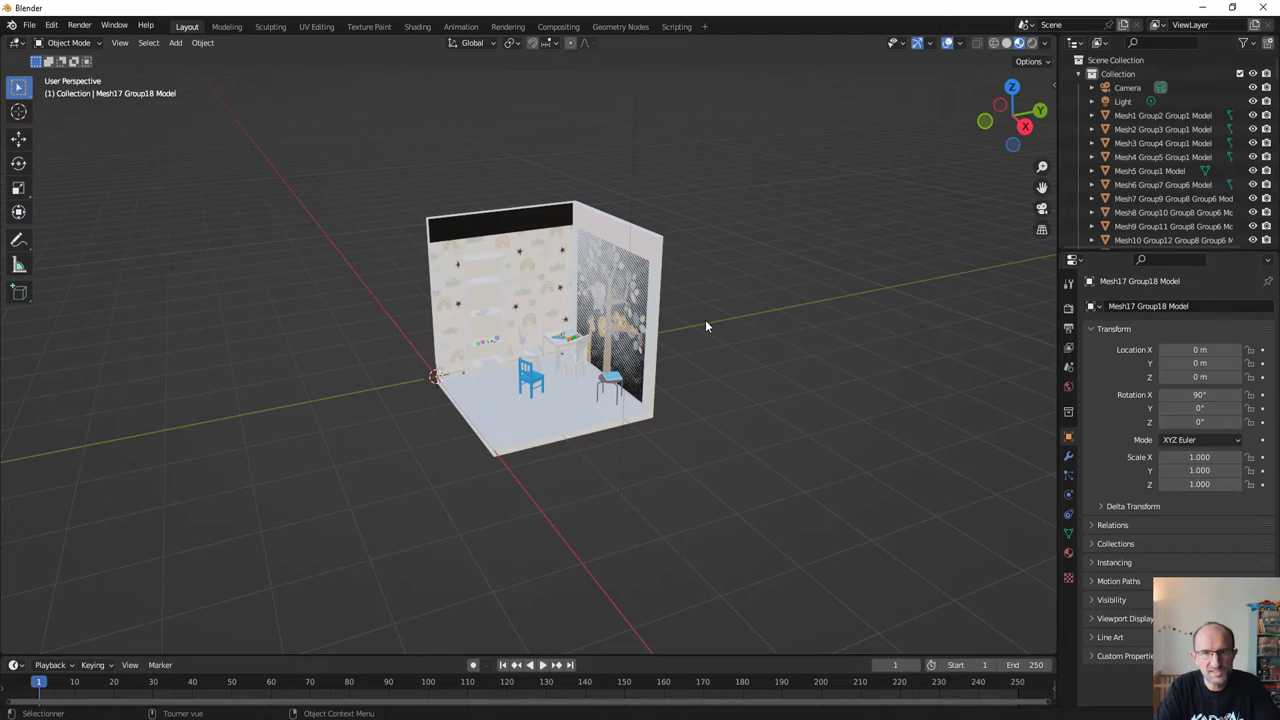
pyautogui.moveTo(382, 152); pyautogui.dragTo(747, 512)
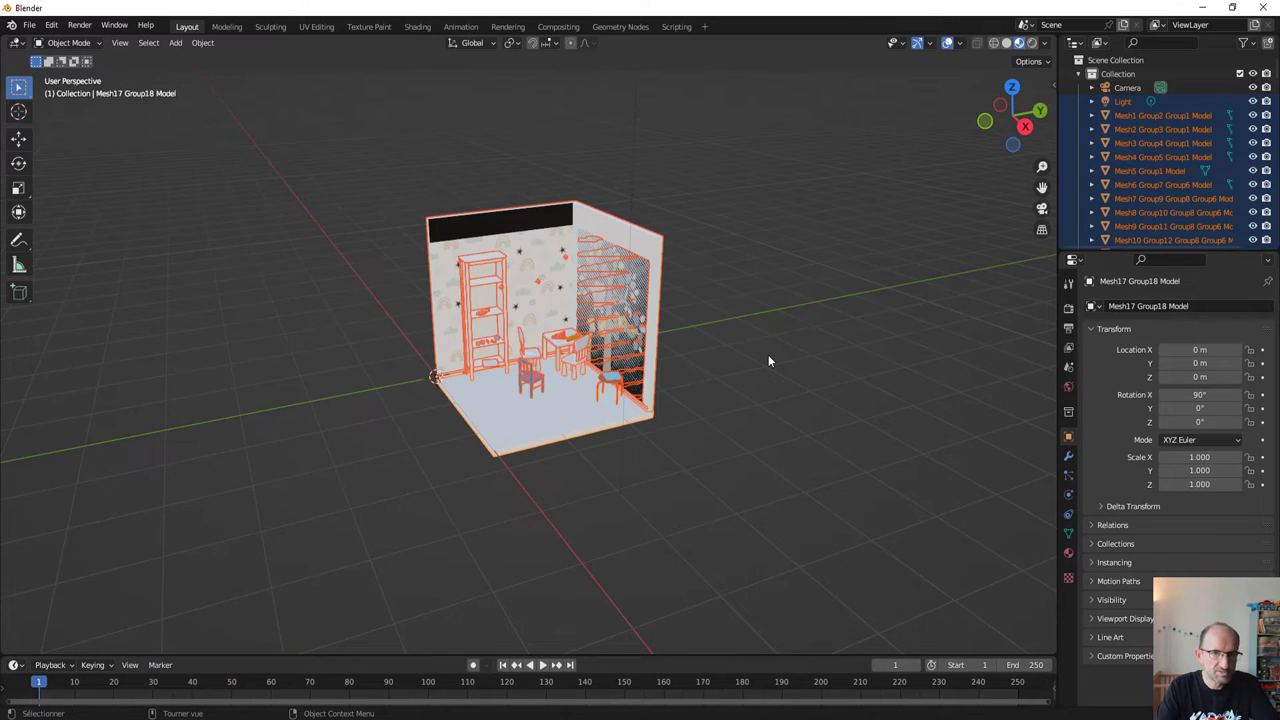
# Delete all 174 selected imported room objects, leaving only the Camera in the scene.
pyautogui.press('Delete')
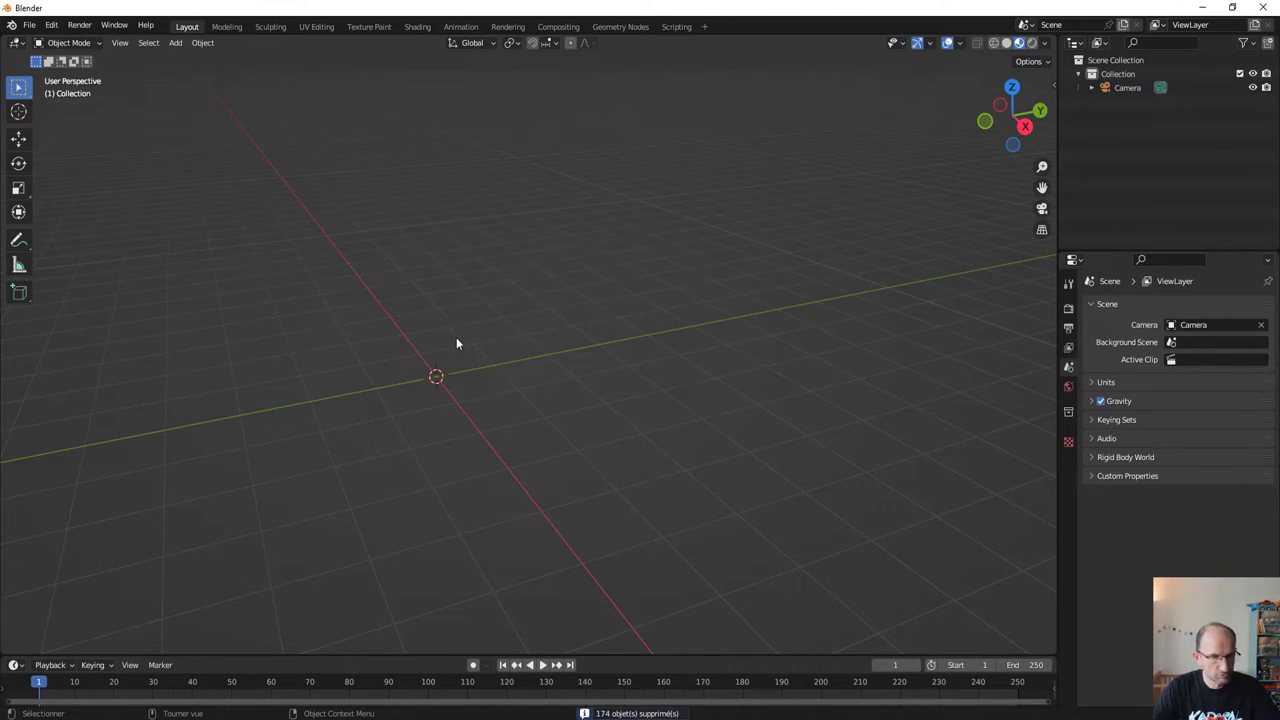
pyautogui.keyDown('shift'); pyautogui.moveTo(457, 343); pyautogui.dragTo(546, 325, button='middle'); pyautogui.keyUp('shift')
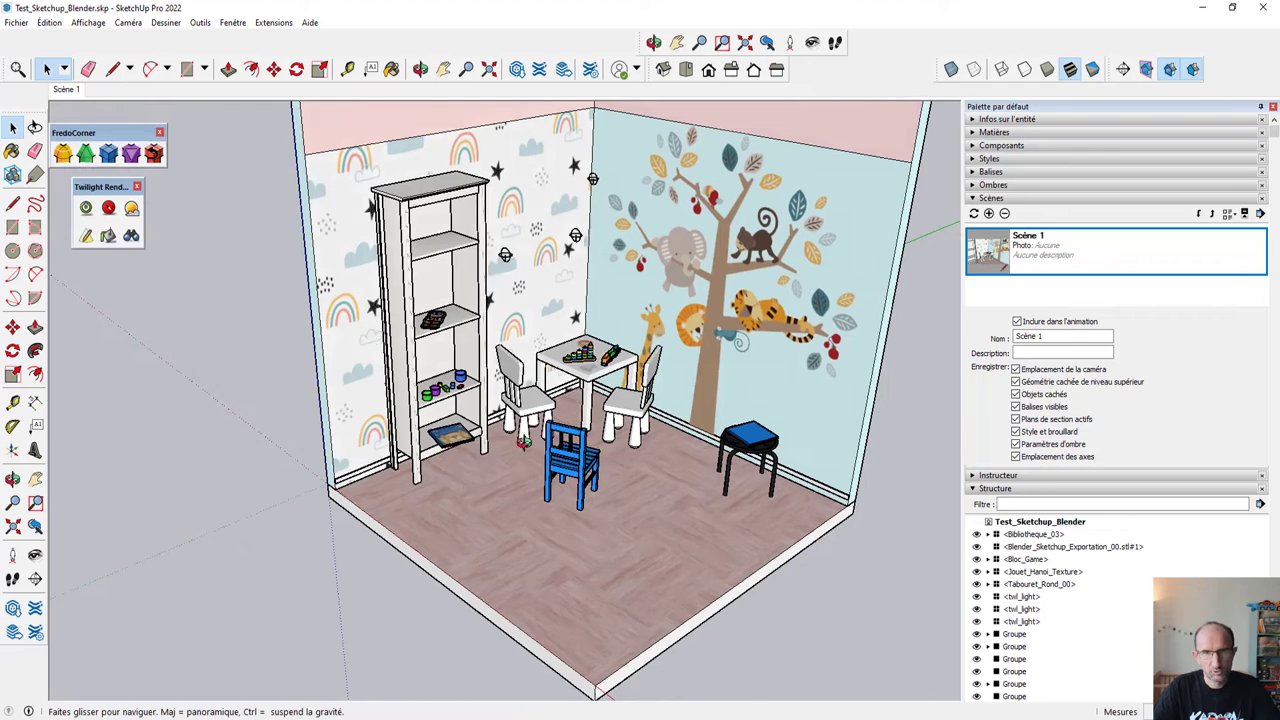
pyautogui.moveTo(498, 594)
pyautogui.mouseDown(button='middle')
pyautogui.moveTo(536, 369)
pyautogui.moveTo(630, 348)
pyautogui.mouseUp(button='middle')
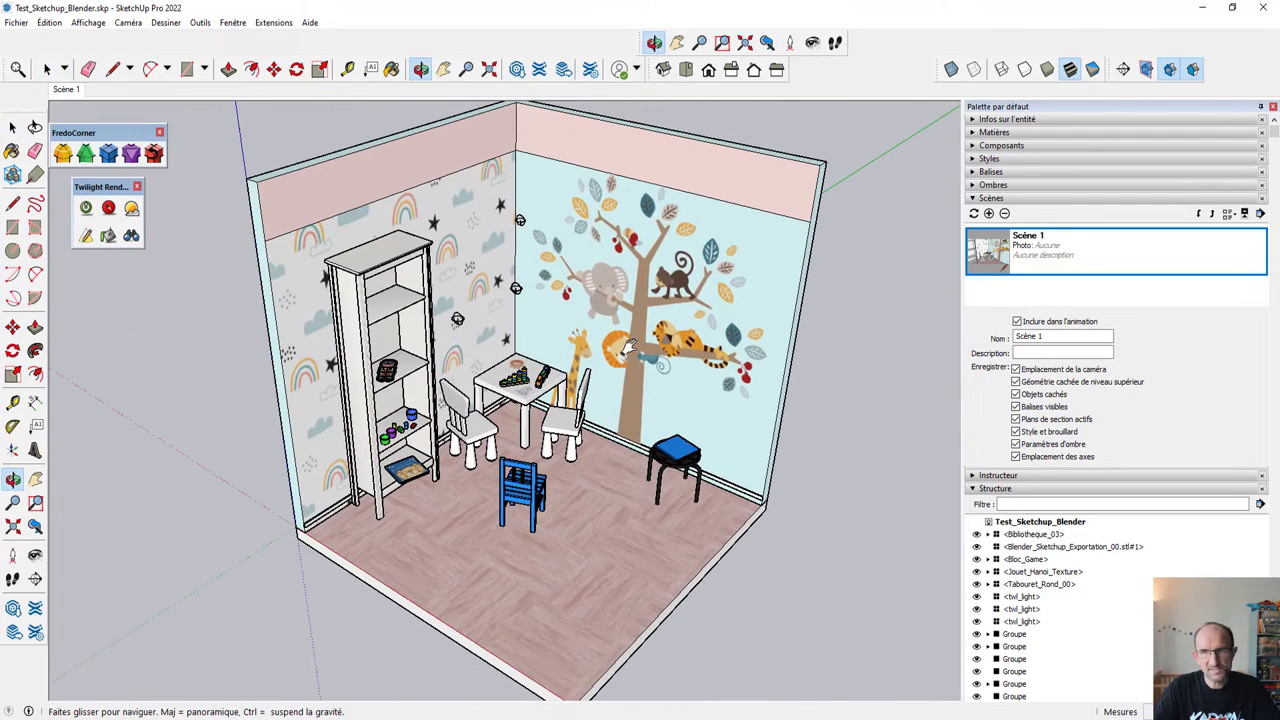
# Delete the existing Scène 1 from the Scenes tray.
pyautogui.click(1005, 214)
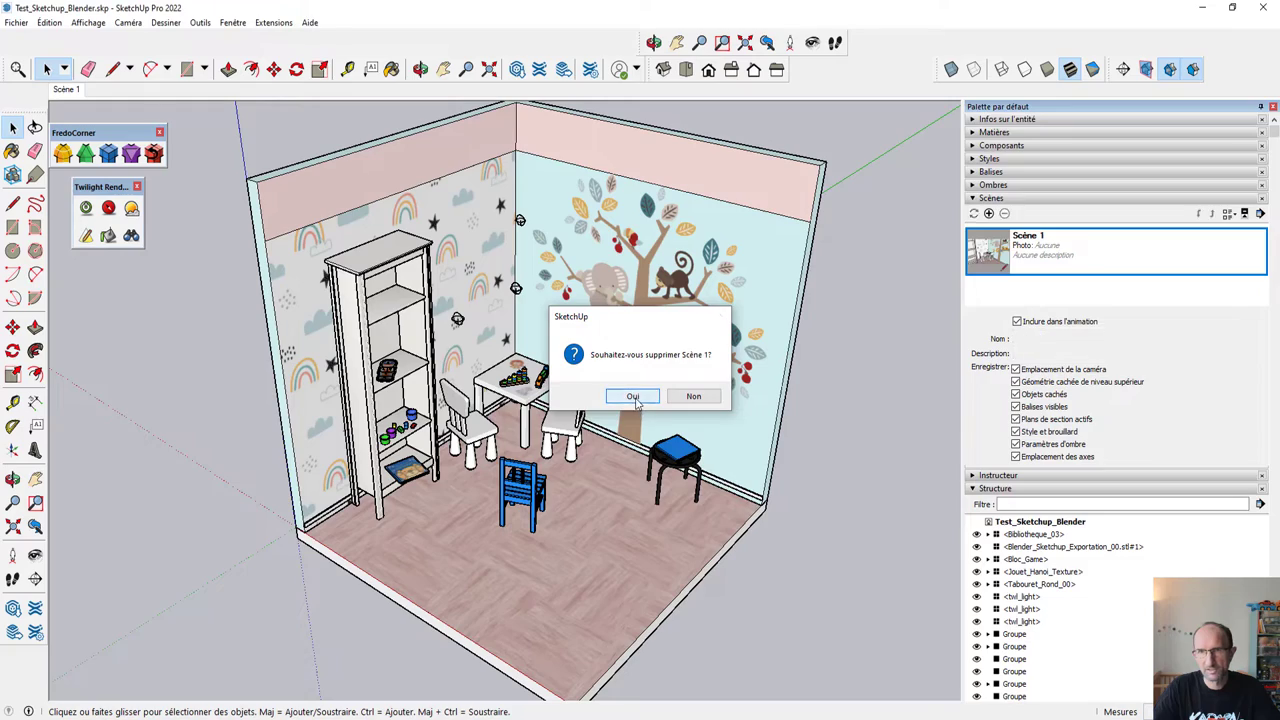
pyautogui.click(633, 396)
pyautogui.moveTo(640, 405)
pyautogui.mouseDown(button='middle')
pyautogui.moveTo(632, 300)
pyautogui.moveTo(670, 307)
pyautogui.mouseUp(button='middle')
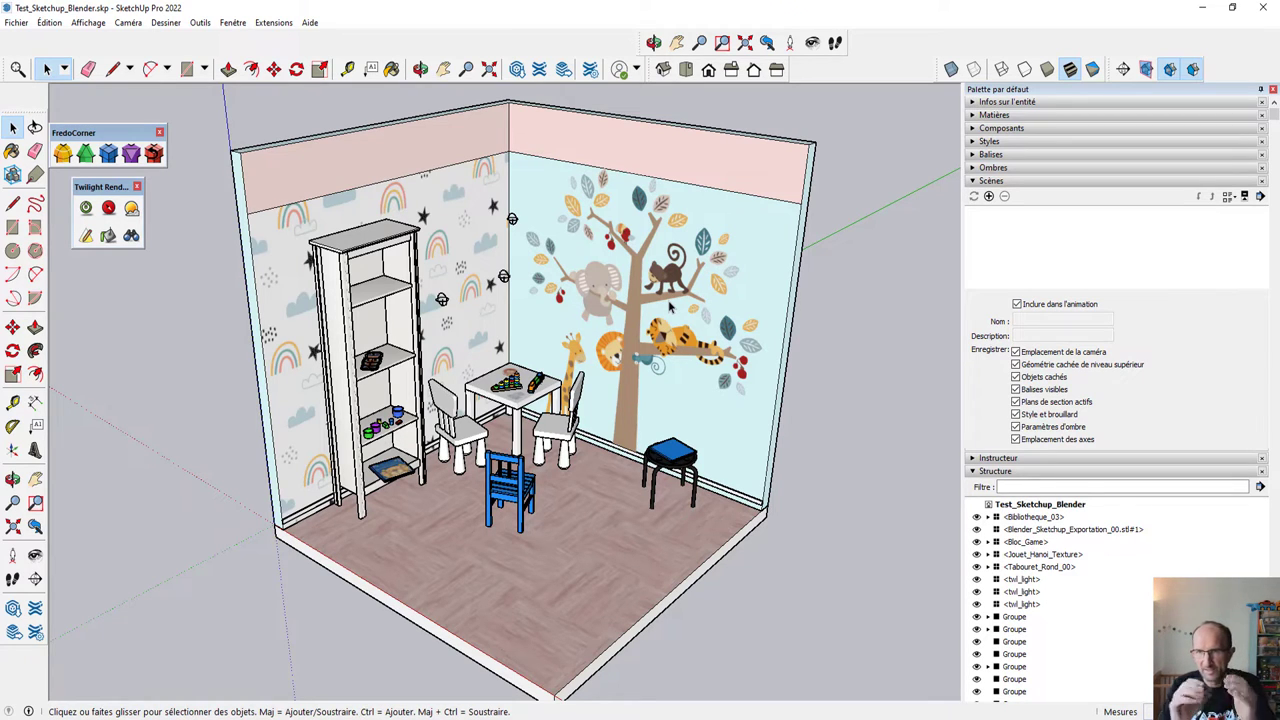
# Add a new scene from the angled room view and name it 'Vue de face'.
pyautogui.click(988, 197)
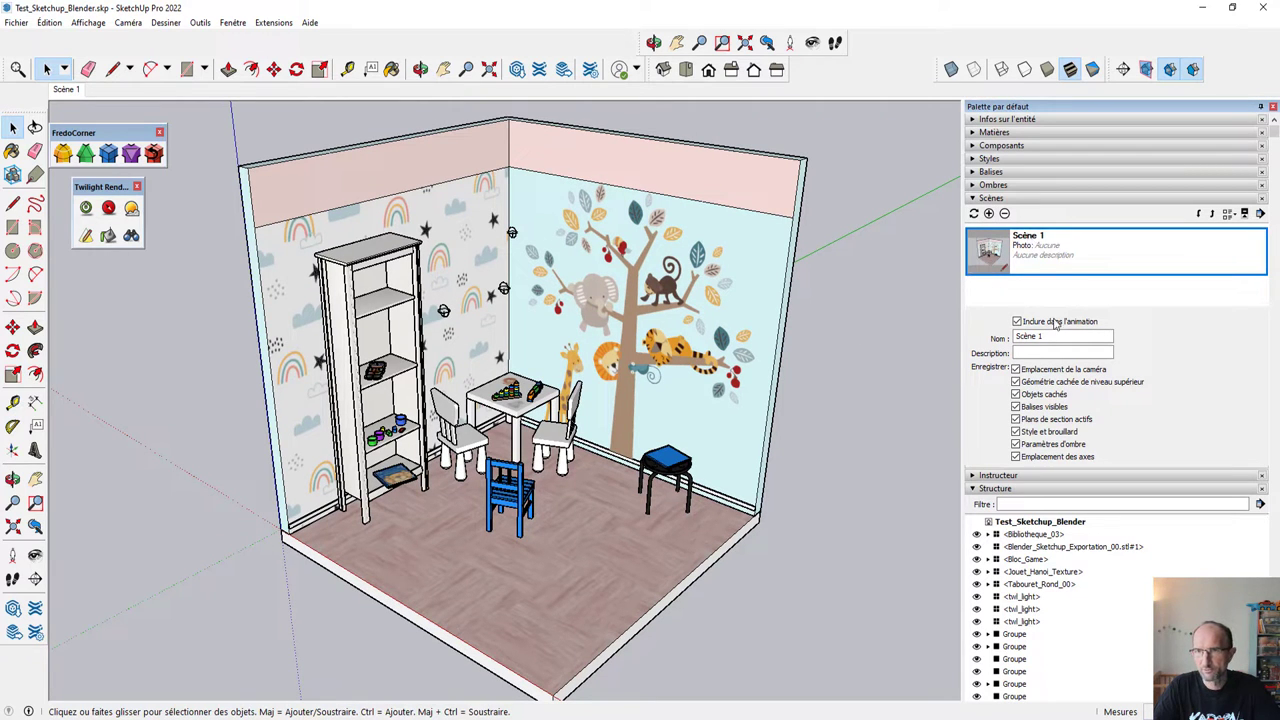
pyautogui.tripleClick(1030, 336)
pyautogui.write('Vu')
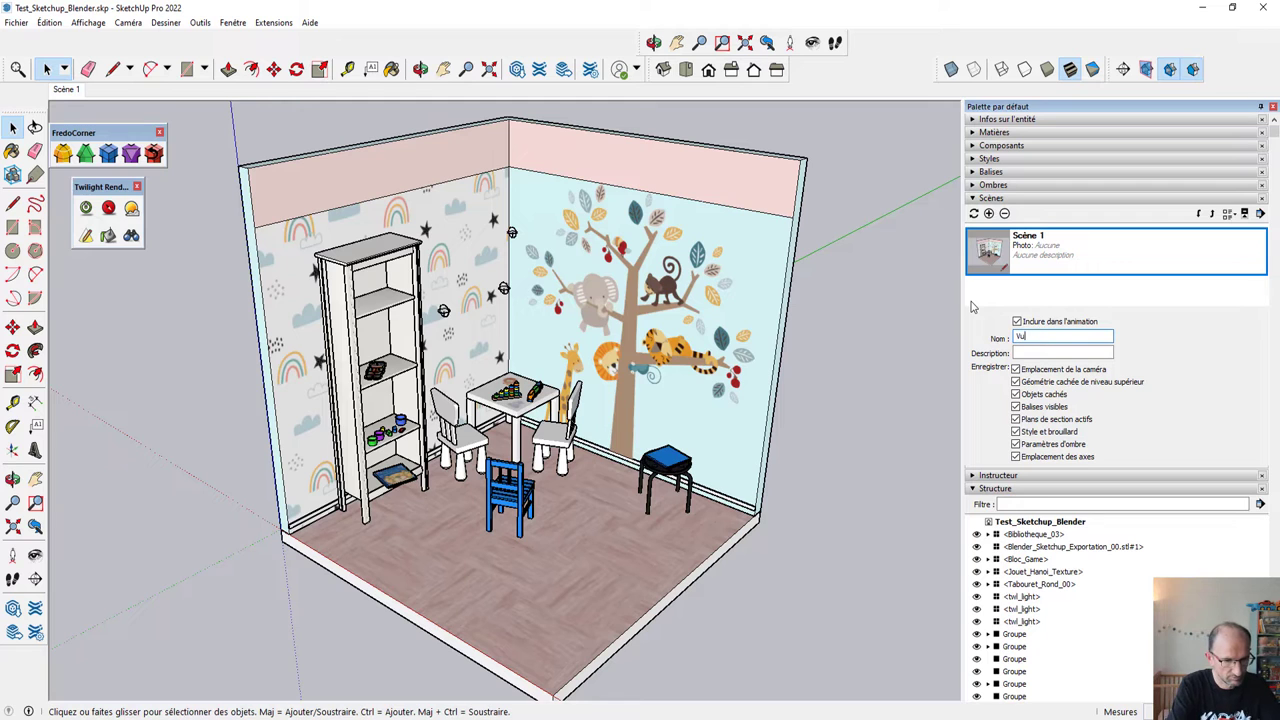
pyautogui.write('e de face')
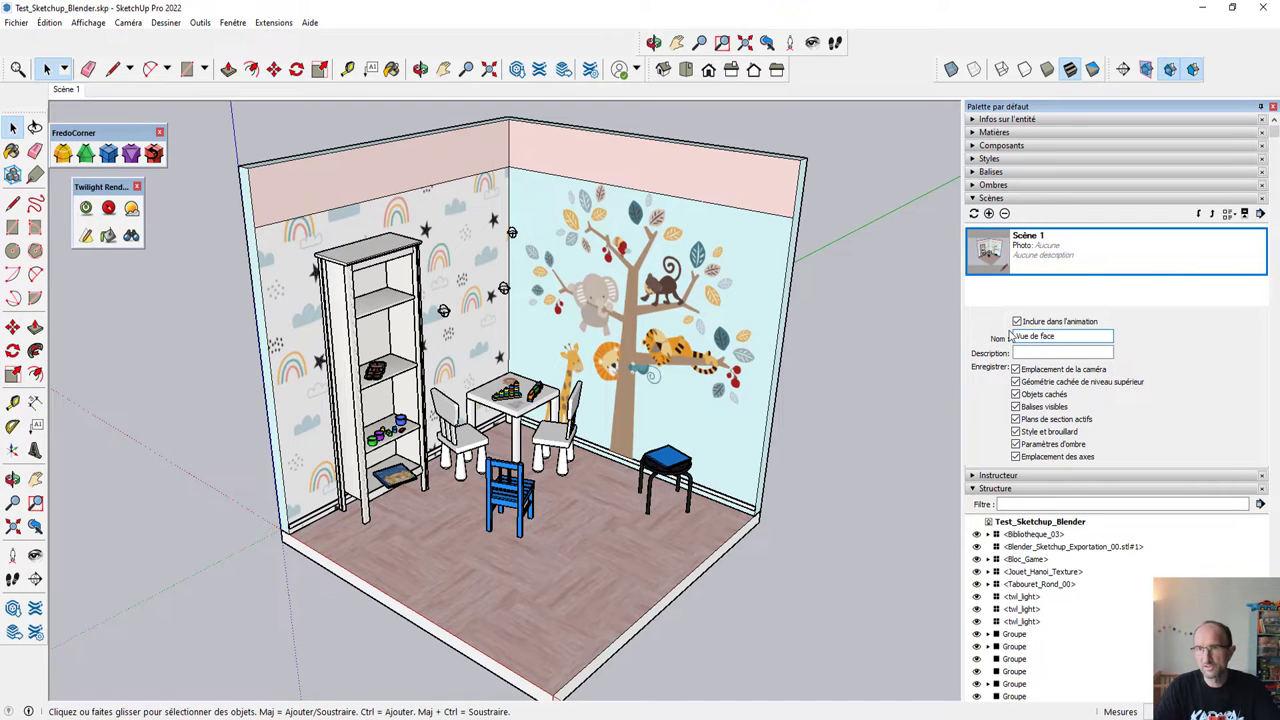
pyautogui.moveTo(703, 263); pyautogui.dragTo(741, 408, button='middle')
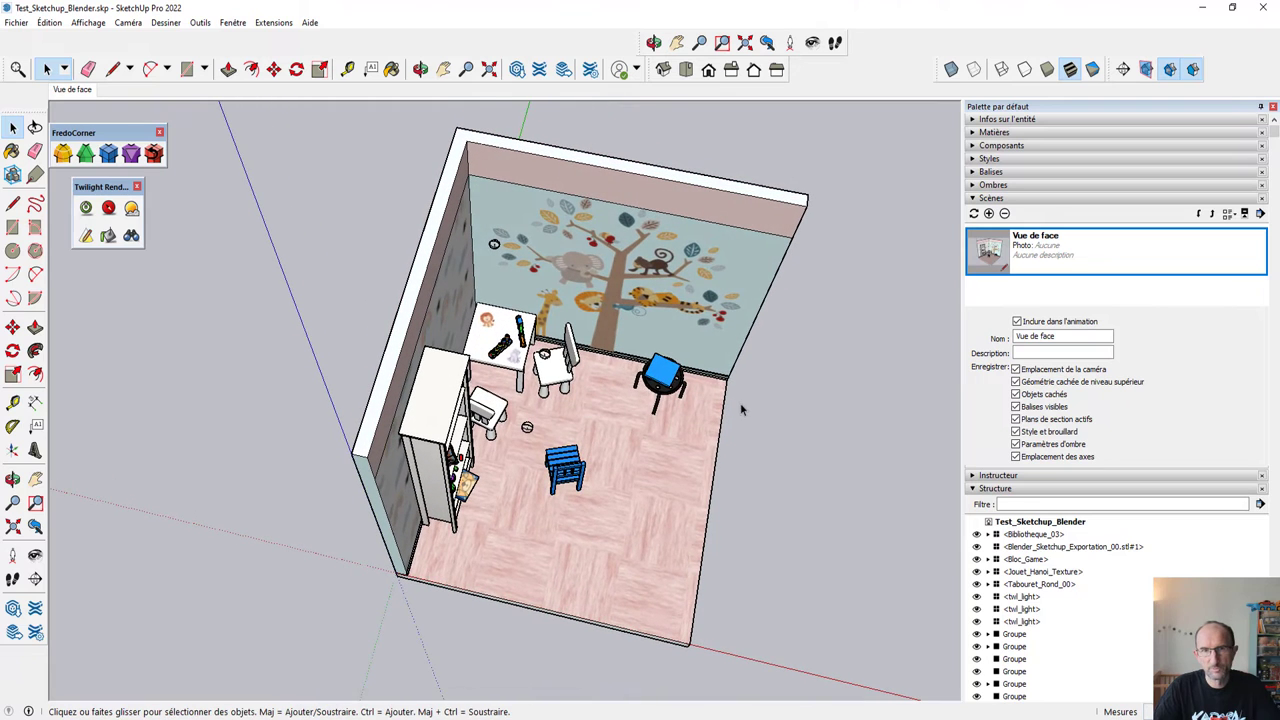
# Switch to Top view with parallel projection and center the room plan.
pyautogui.click(685, 74)
pyautogui.click(128, 22)
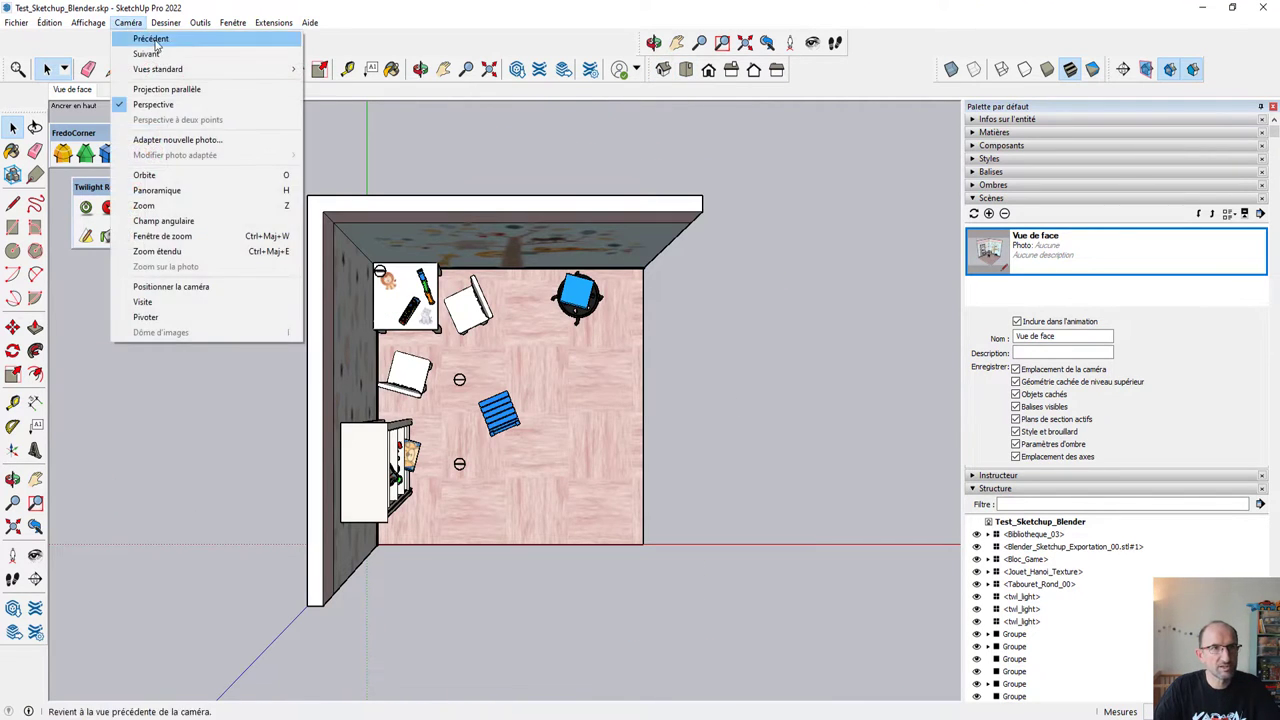
pyautogui.click(168, 90)
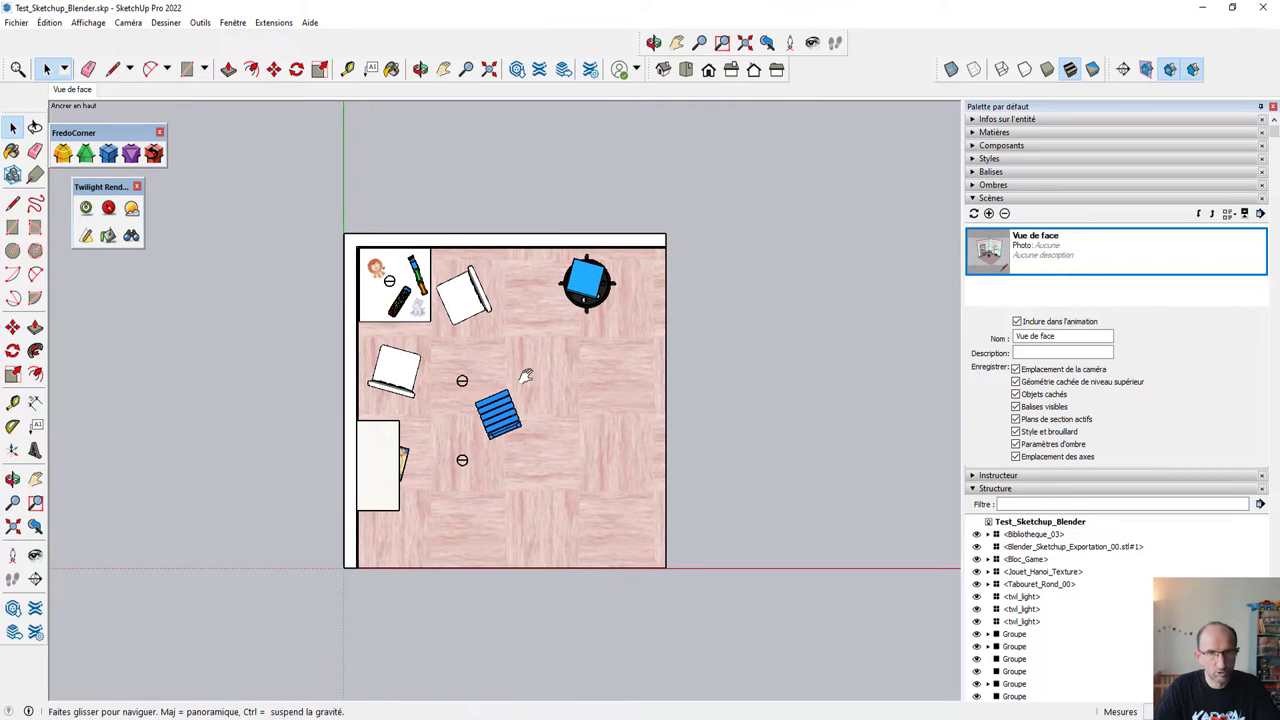
pyautogui.keyDown('shift'); pyautogui.moveTo(509, 326); pyautogui.dragTo(576, 317, button='middle'); pyautogui.keyUp('shift')
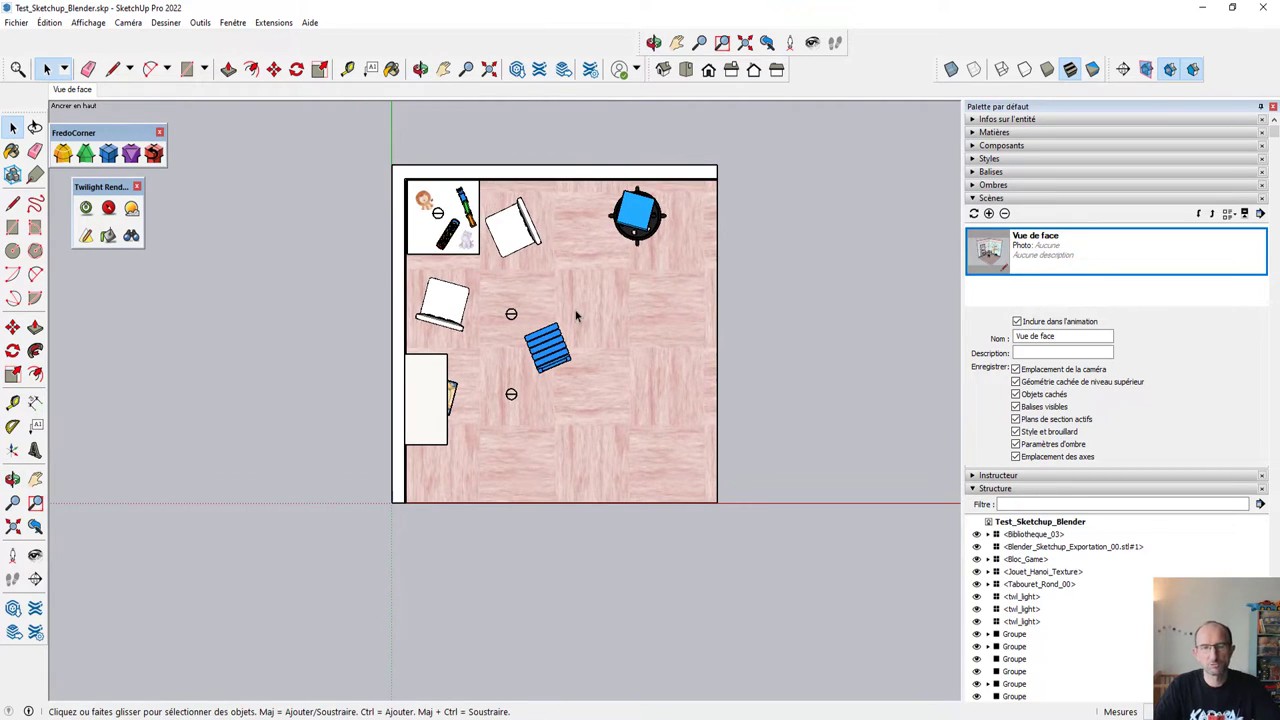
# Add a scene named 'Vue de dessus', then return to the Vue de face view.
pyautogui.click(989, 214)
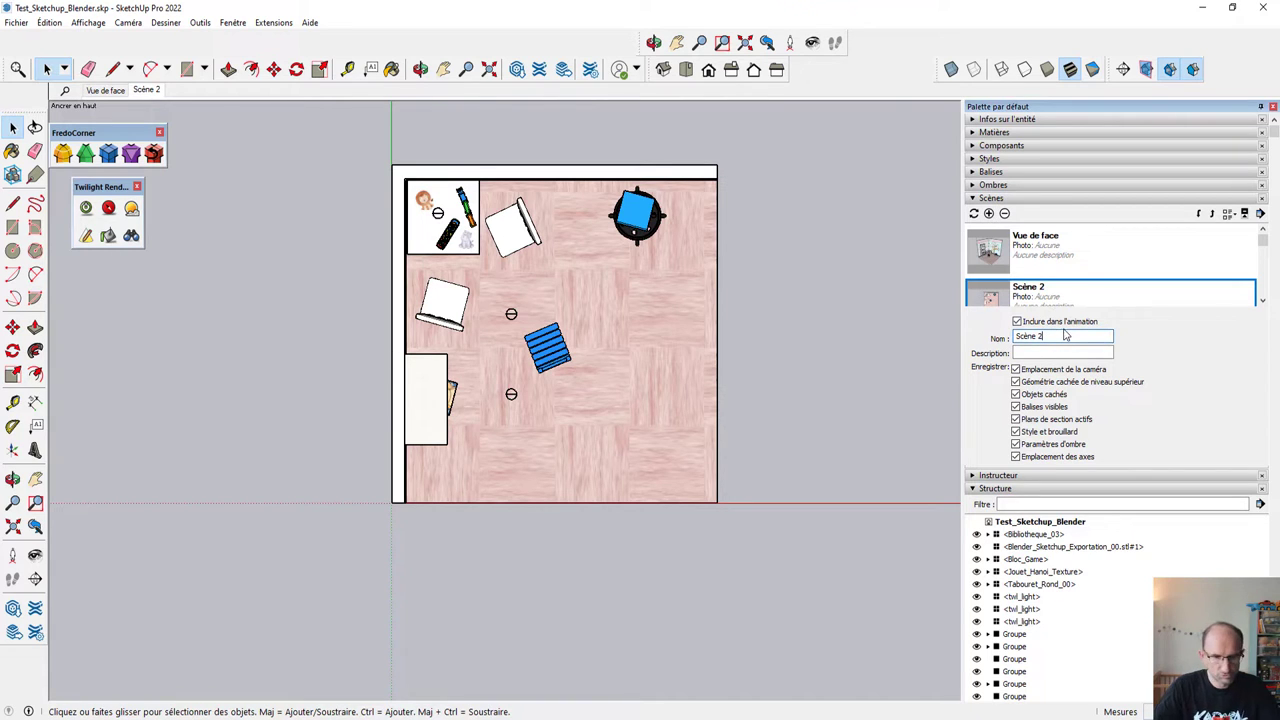
pyautogui.press('BackSpace')
pyautogui.press('BackSpace')
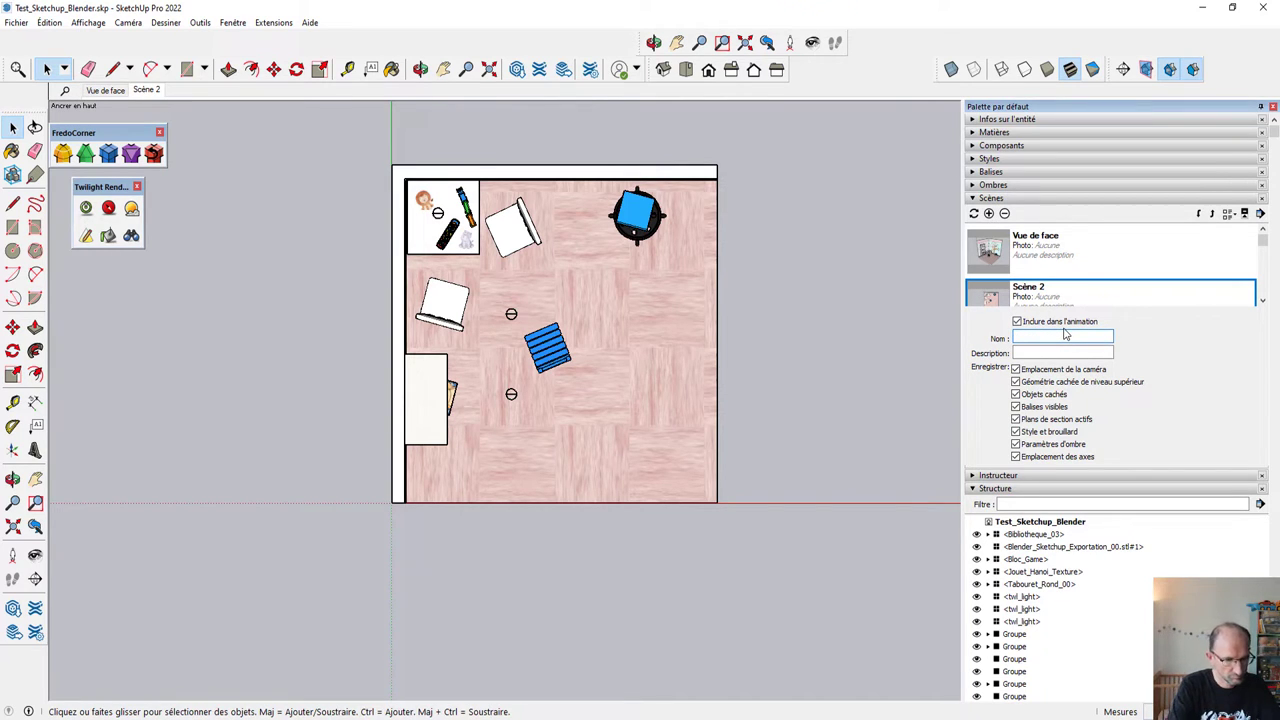
pyautogui.write('Vuede dessus')
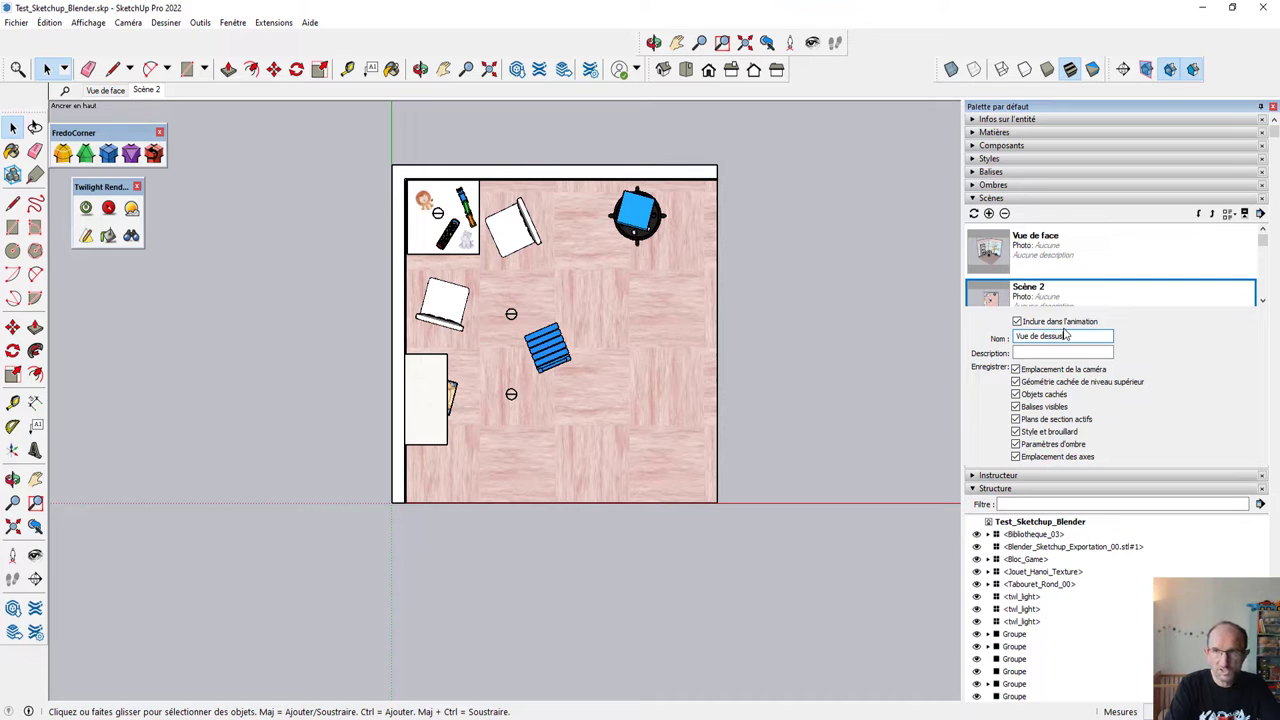
pyautogui.press('Tab')
pyautogui.press('pageup')
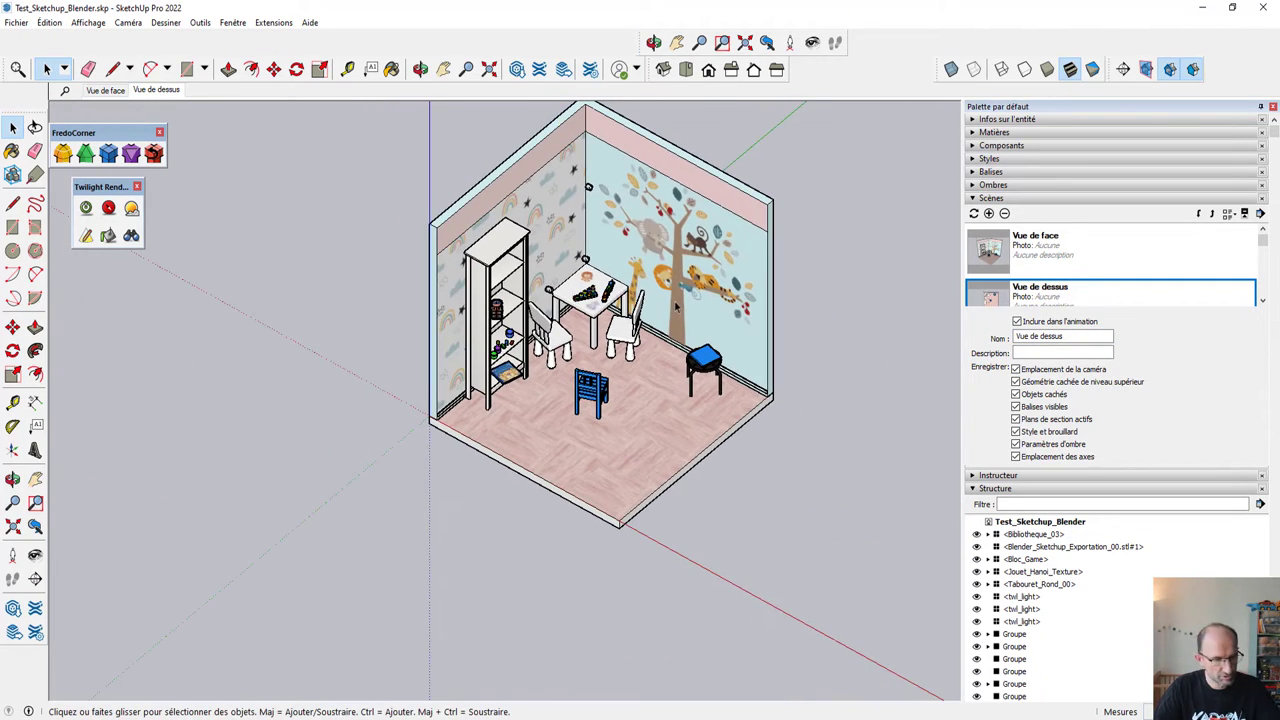
pyautogui.moveTo(676, 308); pyautogui.dragTo(621, 387, button='middle')
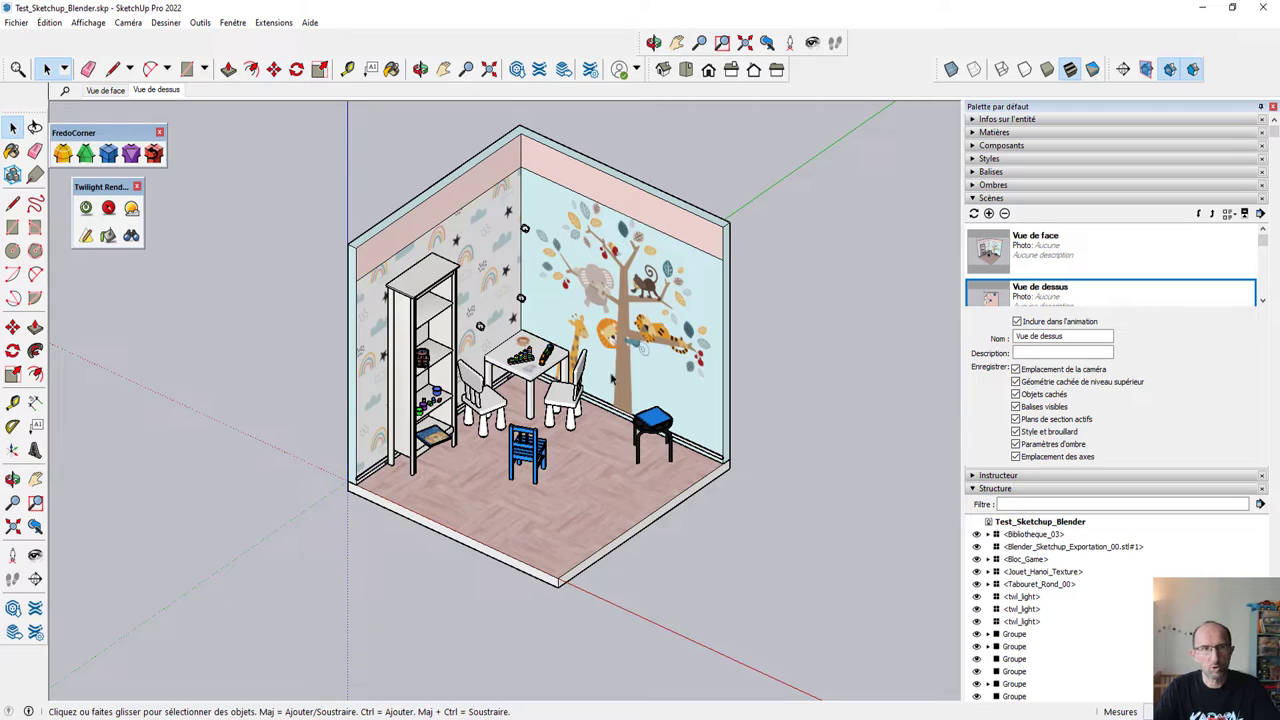
pyautogui.keyDown('shift'); pyautogui.moveTo(611, 377); pyautogui.dragTo(625, 402, button='middle'); pyautogui.keyUp('shift')
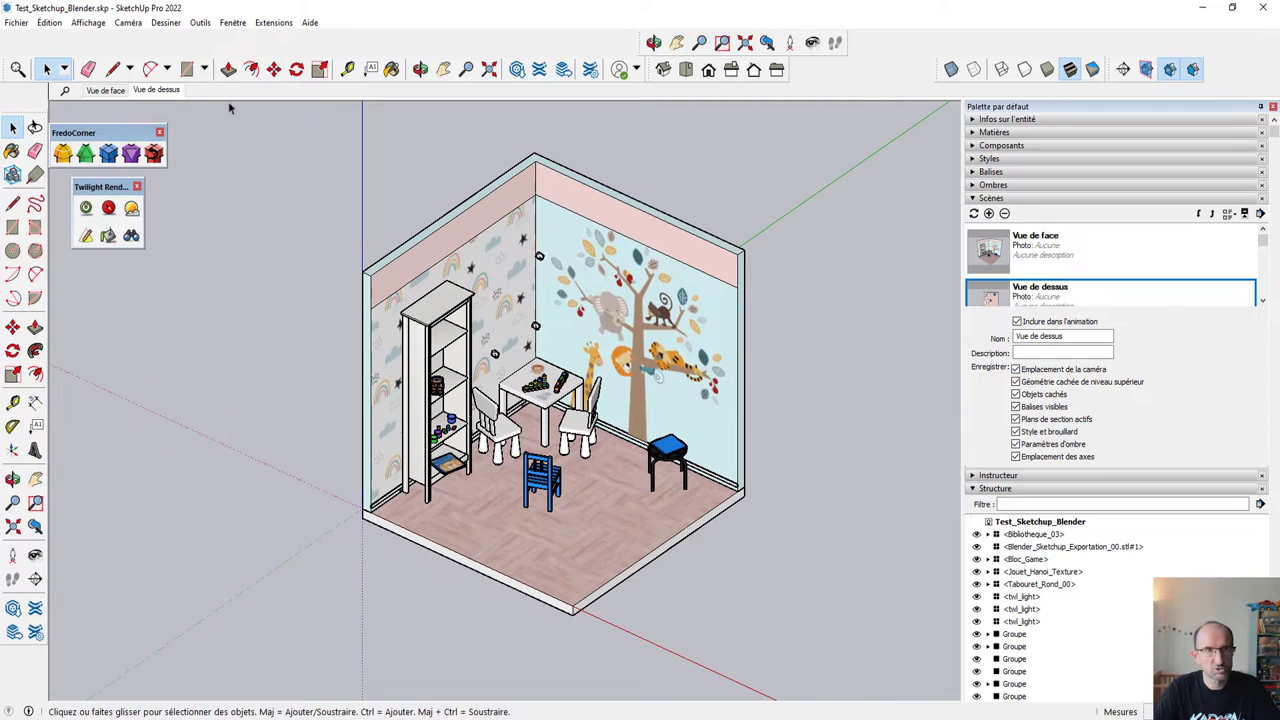
# Save the model as Test_Sketchup_Blender_Decoration.skp.
pyautogui.click(17, 22)
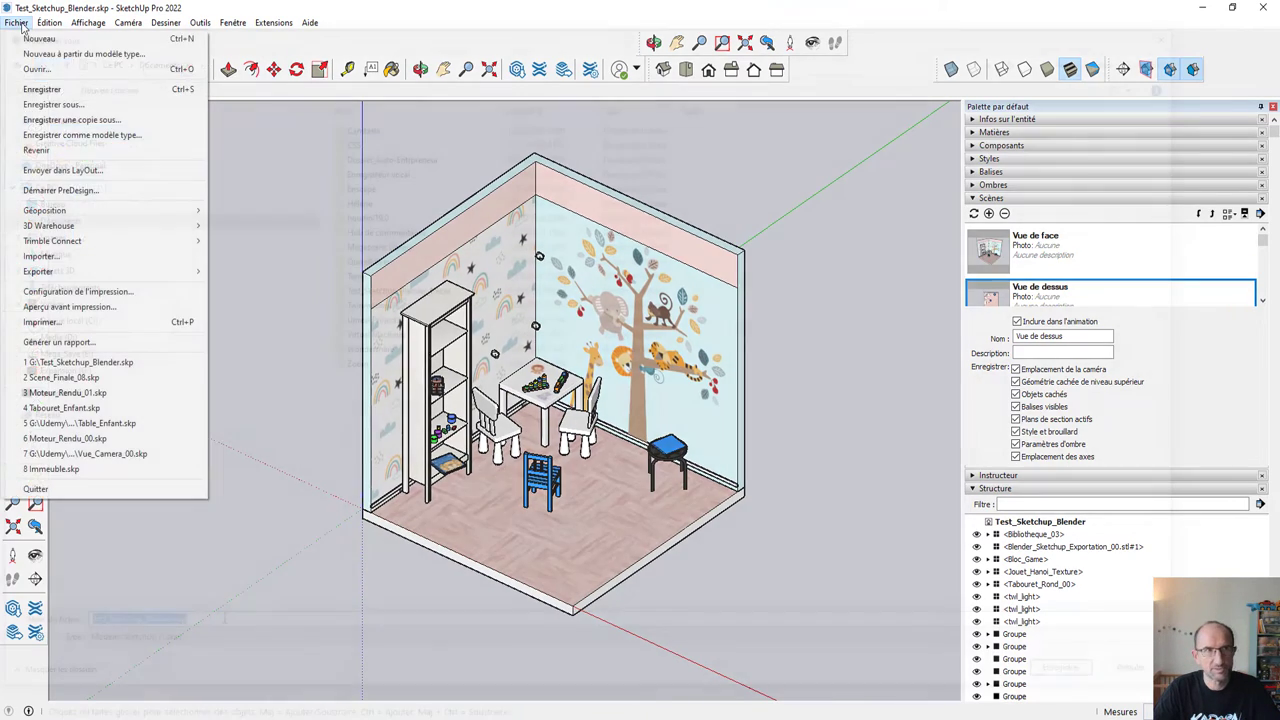
pyautogui.click(45, 118)
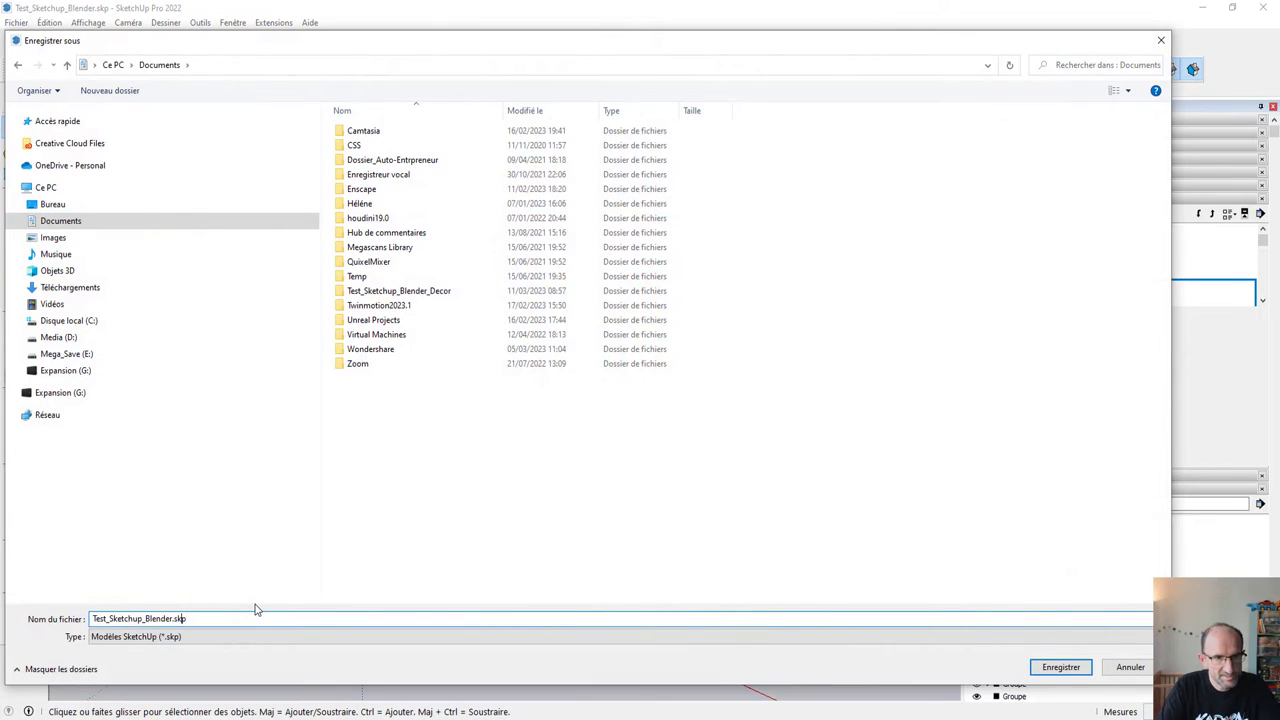
pyautogui.write('_')
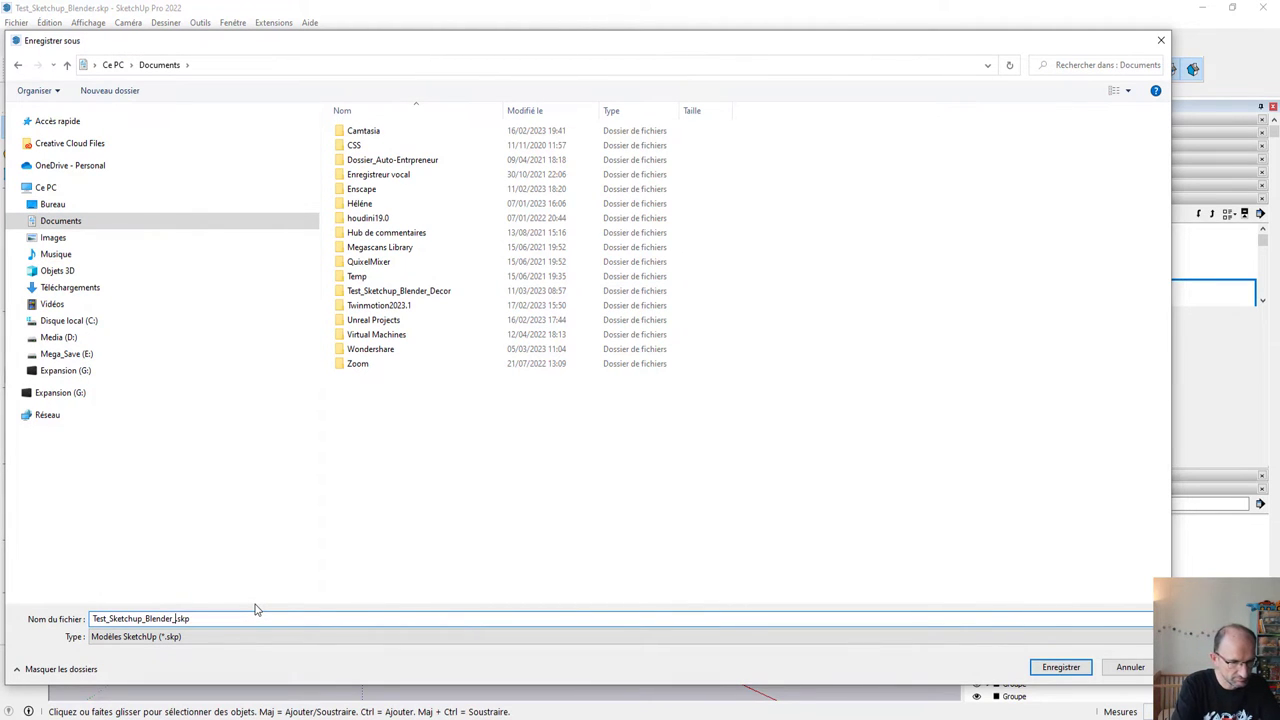
pyautogui.write('Decoratio')
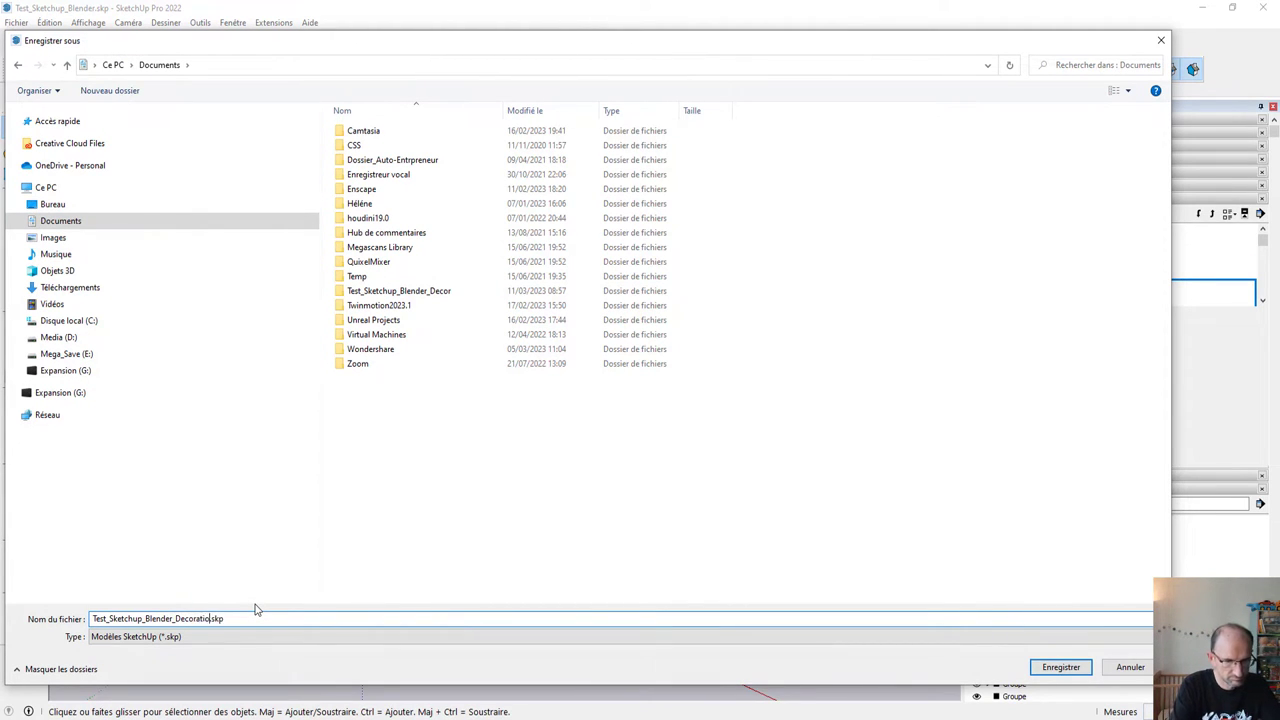
pyautogui.write('n')
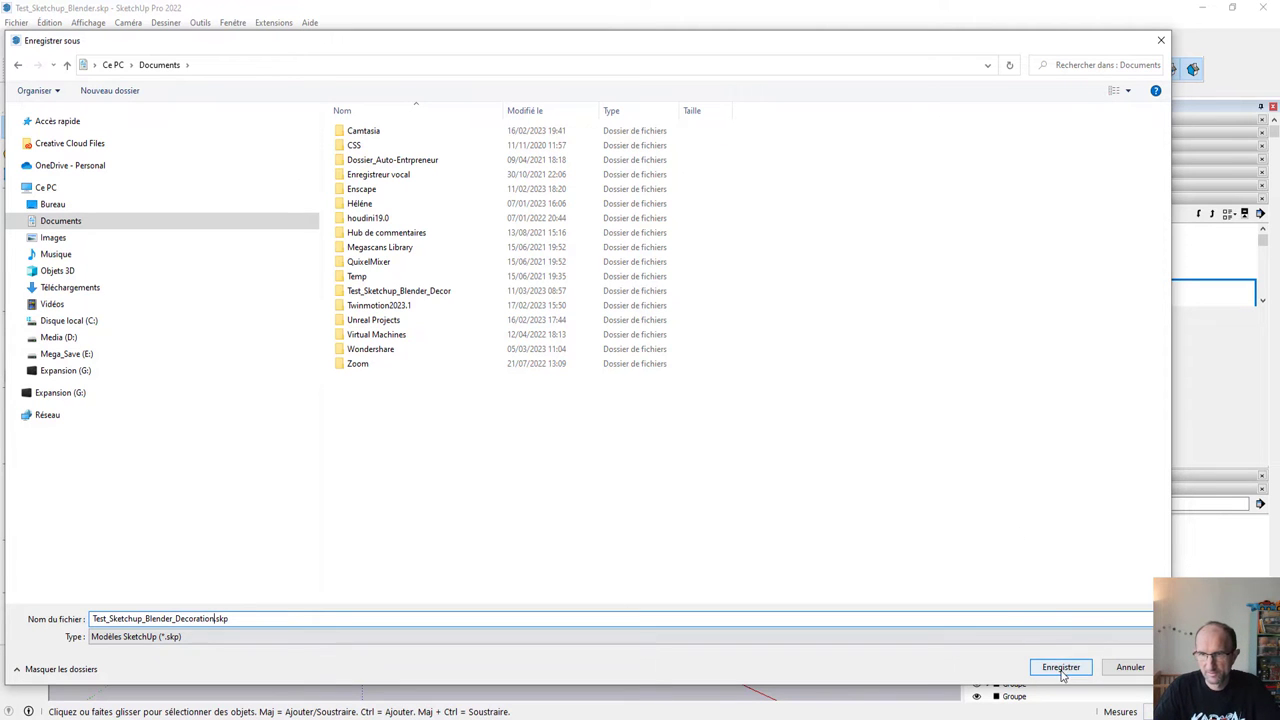
pyautogui.click(1061, 667)
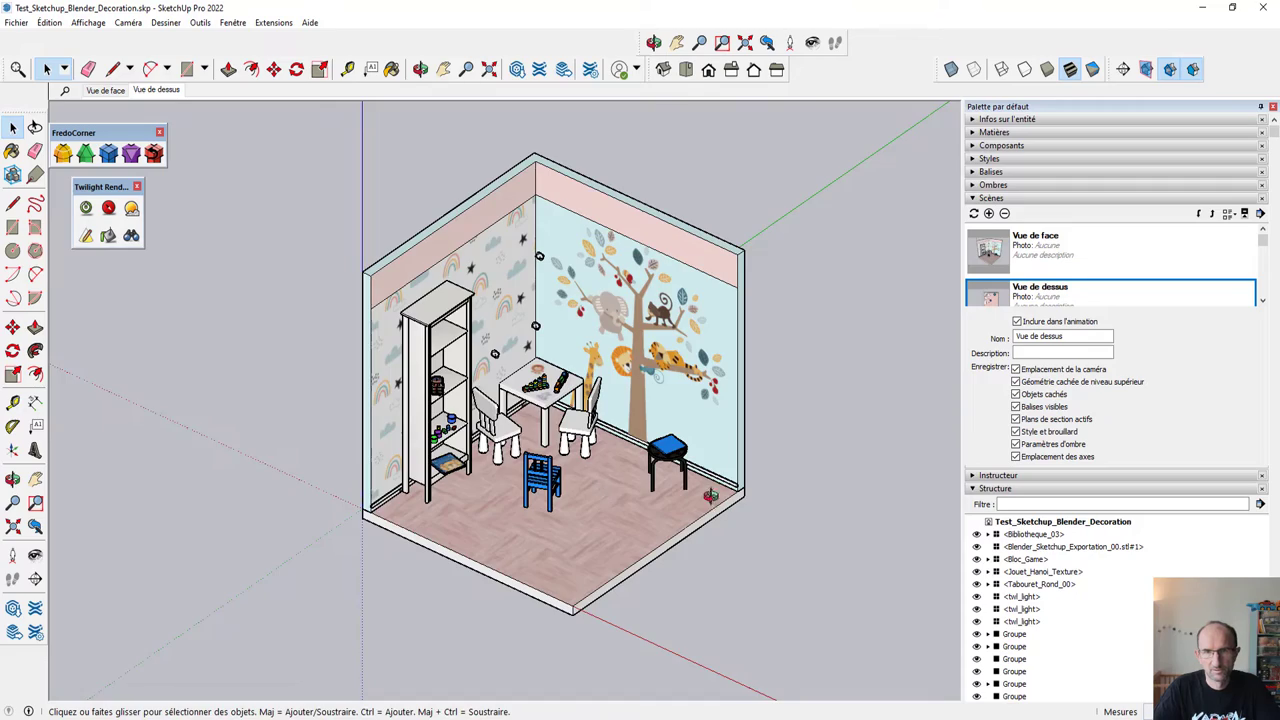
# Adjust the room view, then switch to the browser showing the YouTube channel.
pyautogui.moveTo(711, 495); pyautogui.dragTo(719, 459, button='middle')
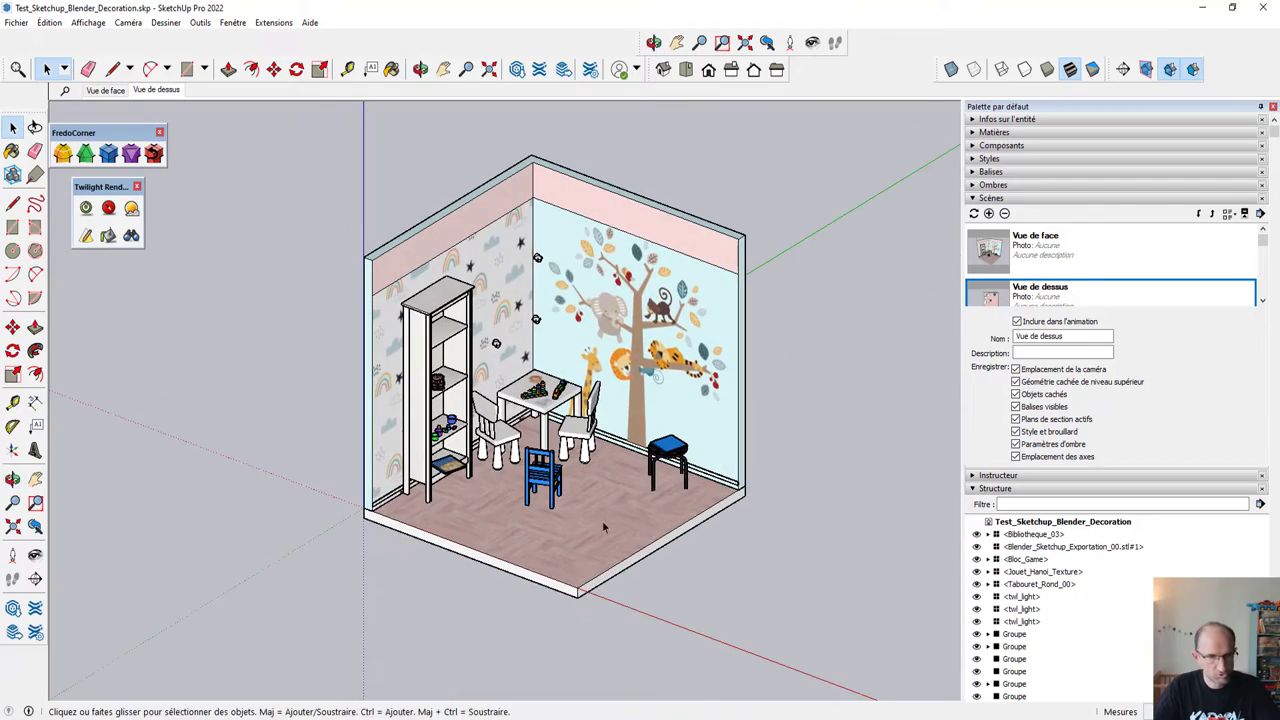
pyautogui.keyDown('shift'); pyautogui.moveTo(602, 527); pyautogui.dragTo(633, 497, button='middle'); pyautogui.keyUp('shift')
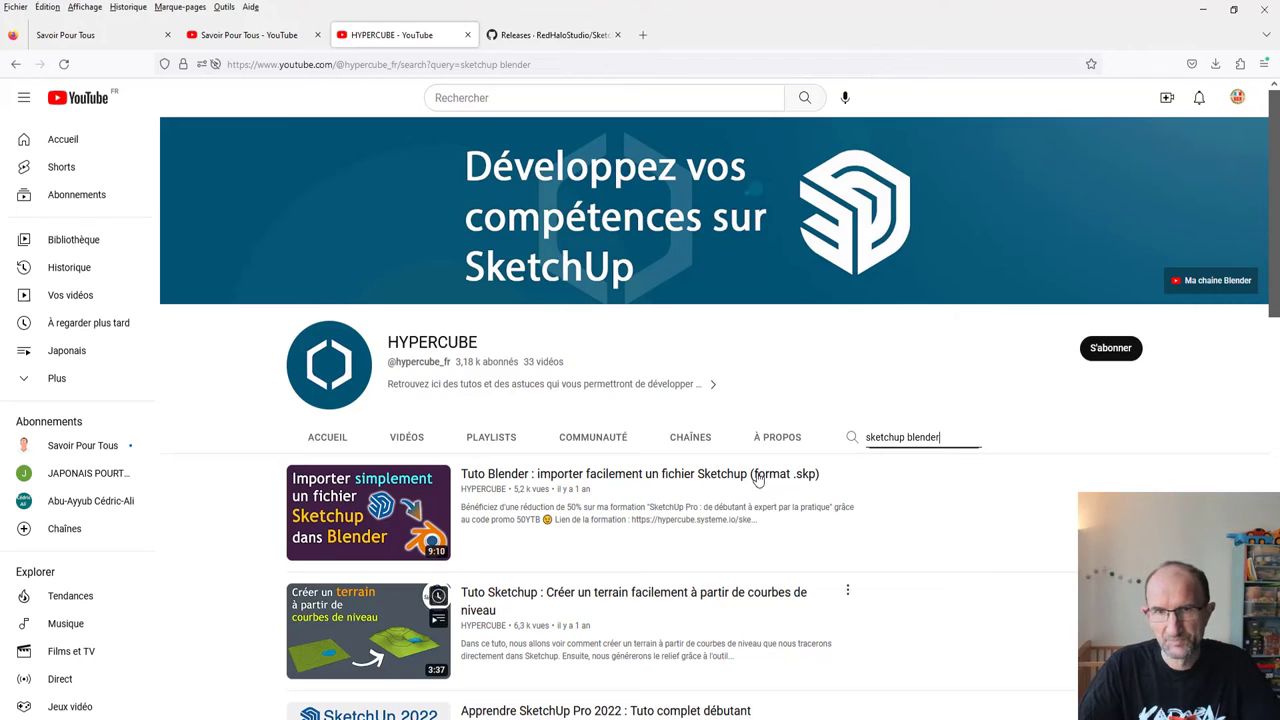
pyautogui.click(830, 670)
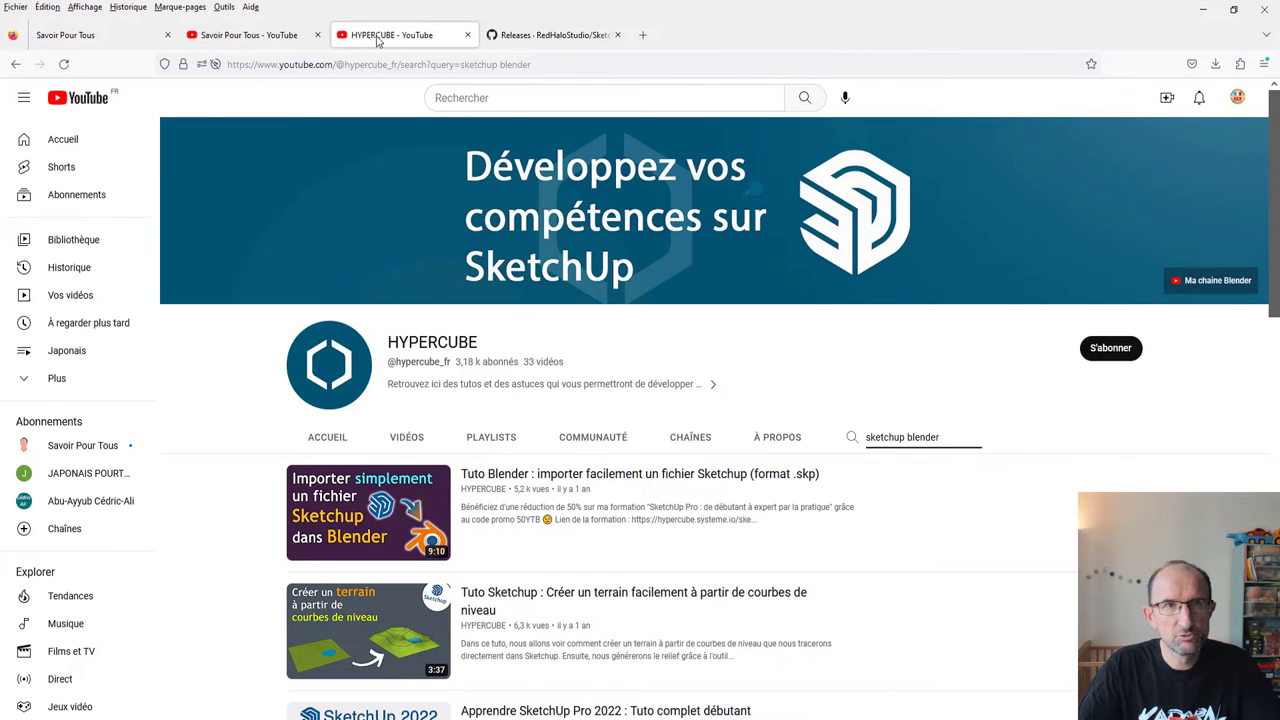
# Open the 'Tuto Blender : importer…' video, expand its description, and go to the Sketchup Importer releases tab.
pyautogui.scroll(-3, 610, 360)
pyautogui.click(546, 336)
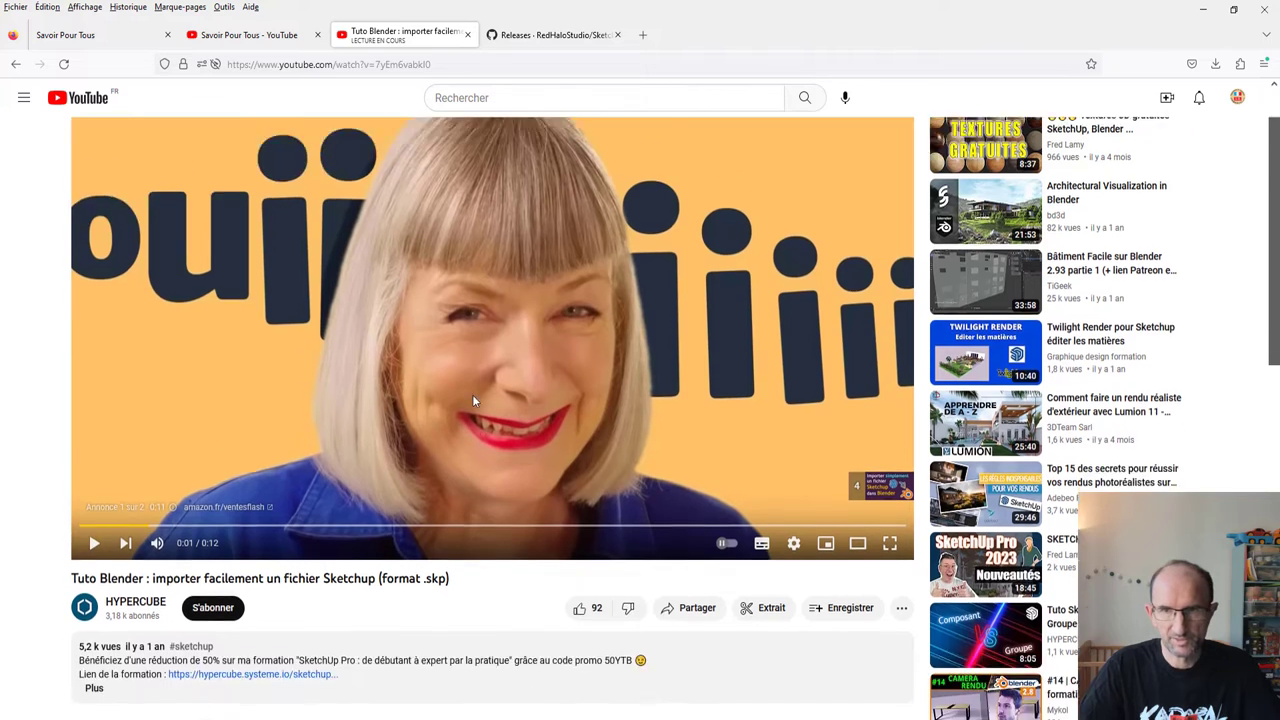
pyautogui.scroll(-3, 490, 372)
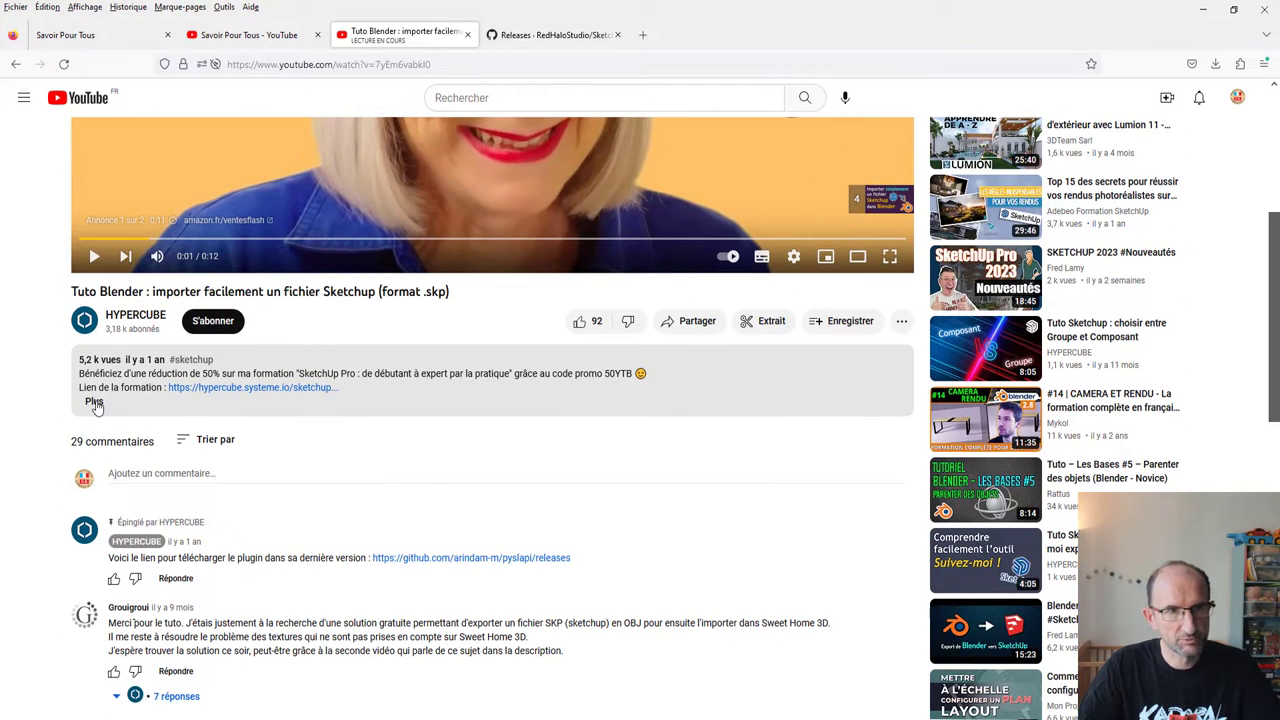
pyautogui.click(98, 403)
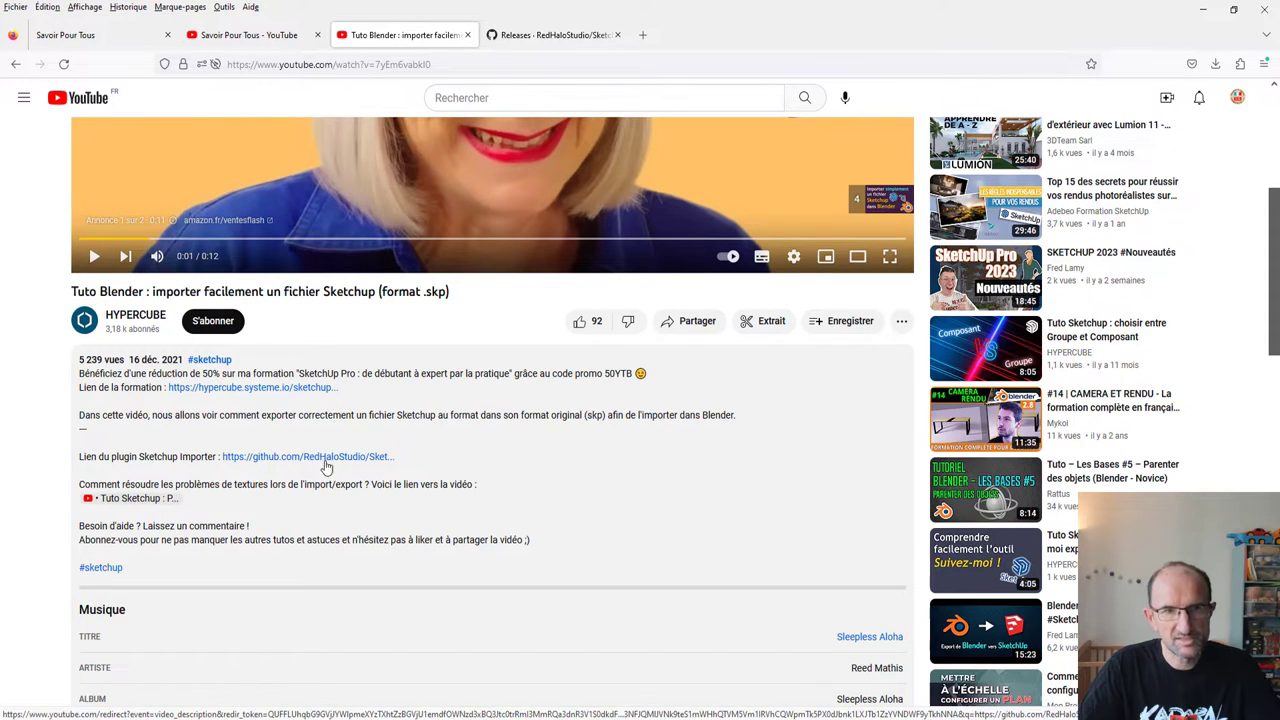
pyautogui.click(541, 38)
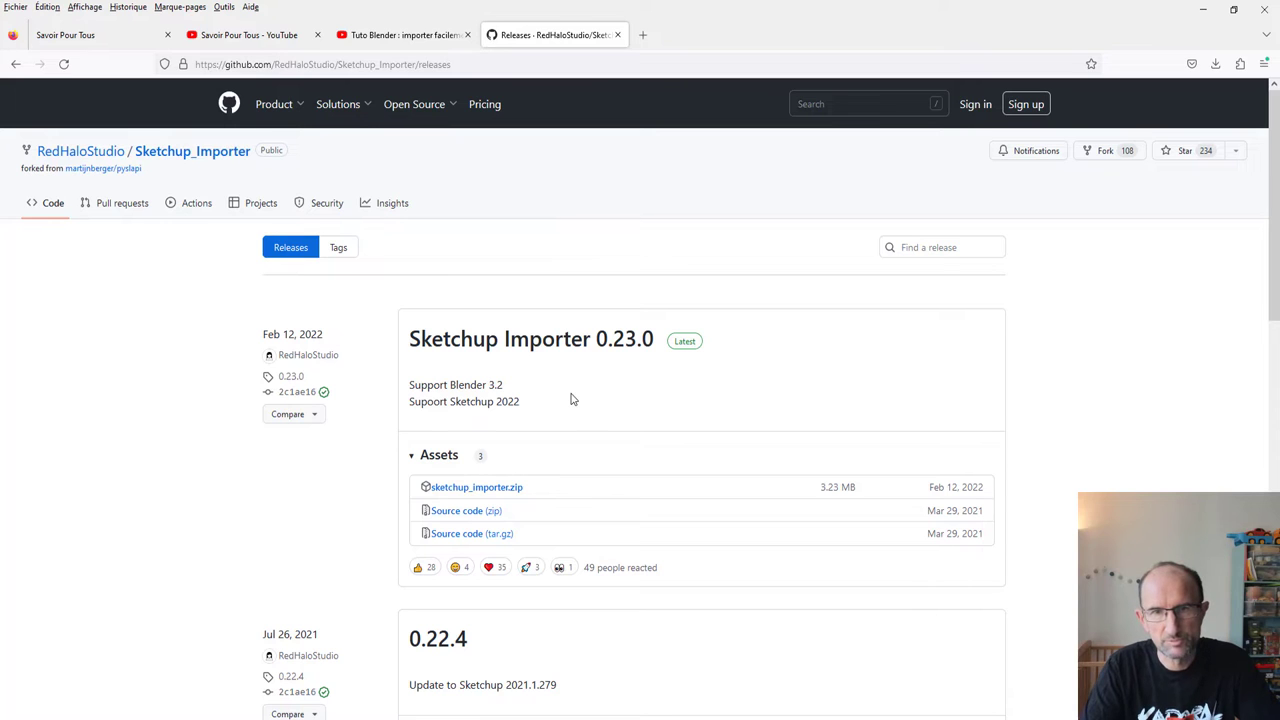
# Scroll through the Sketchup_Importer 0.23.0 releases page on GitHub.
pyautogui.scroll(-2, 594, 371)
pyautogui.scroll(2, 602, 349)
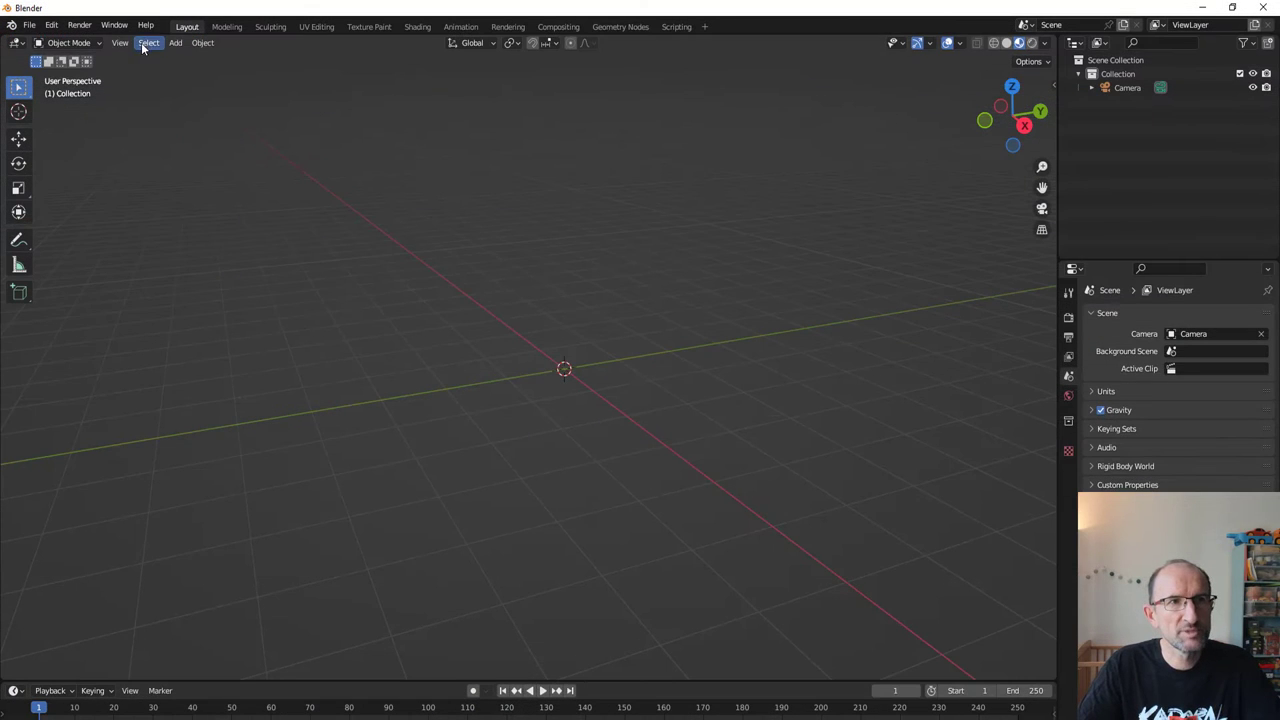
# Install sketchup_importer.zip as an add-on in Preferences and search 'sketchup' to verify it.
pyautogui.click(52, 27)
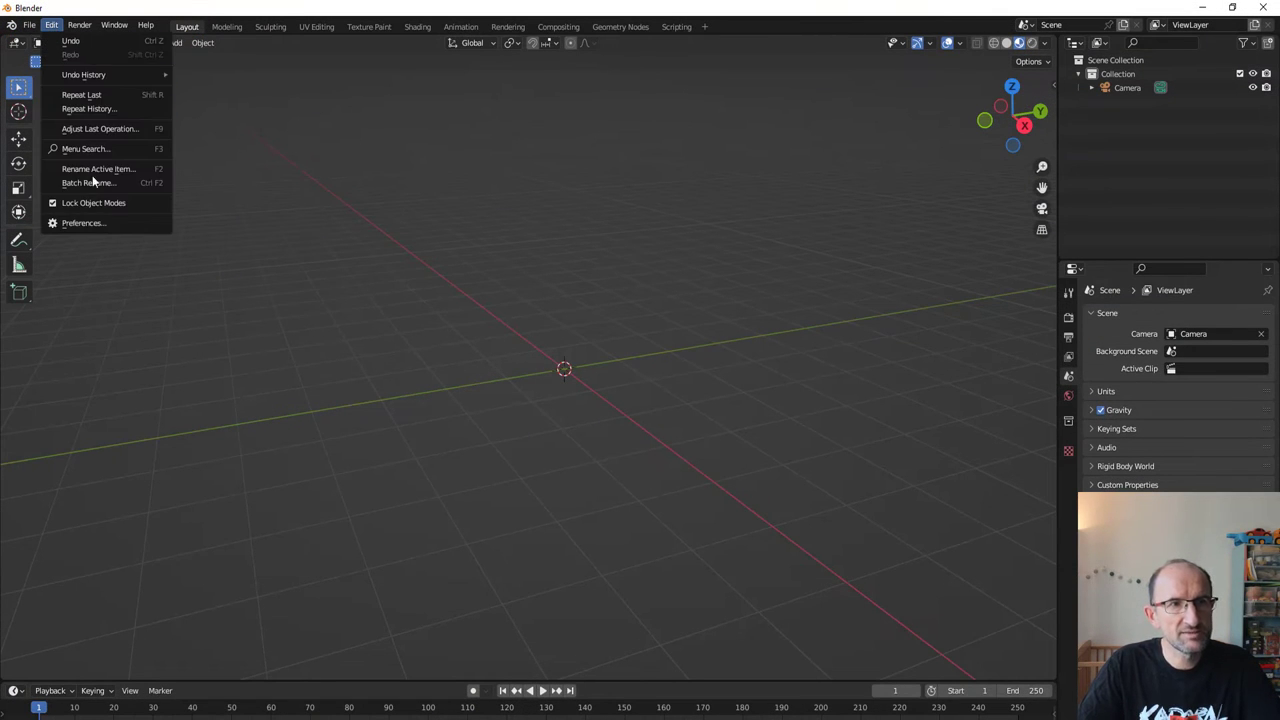
pyautogui.click(97, 220)
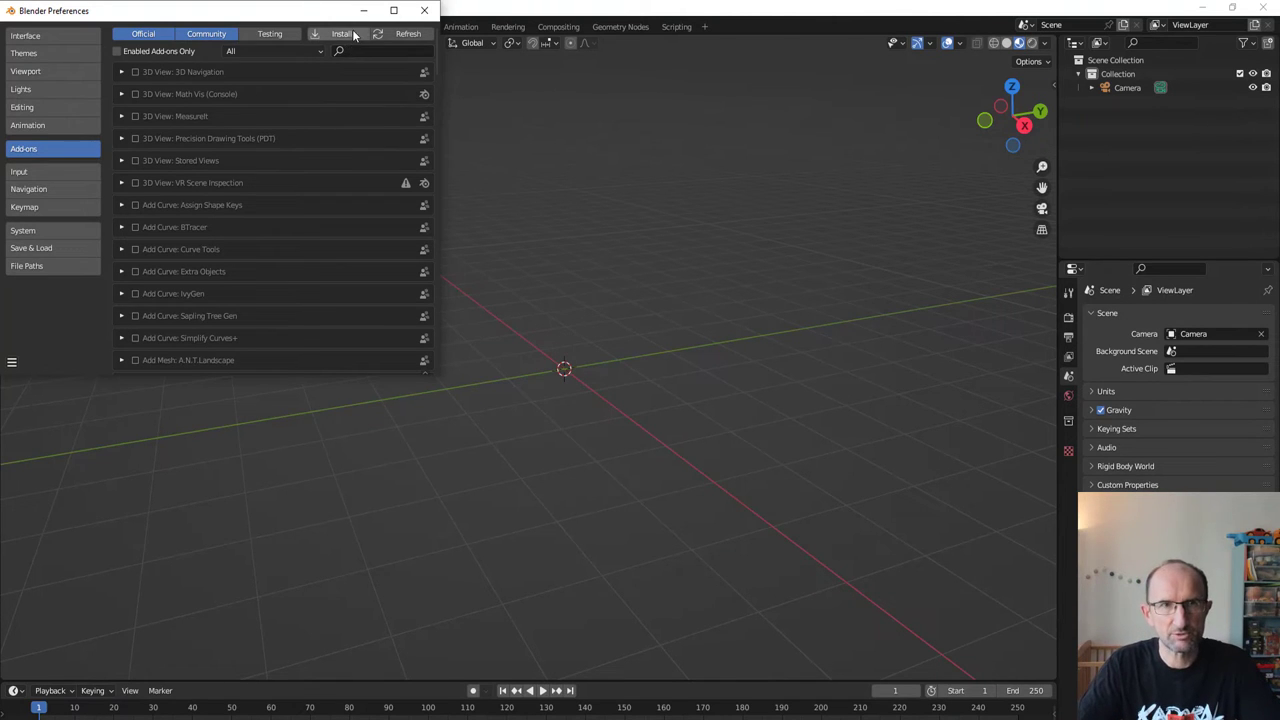
pyautogui.click(341, 34)
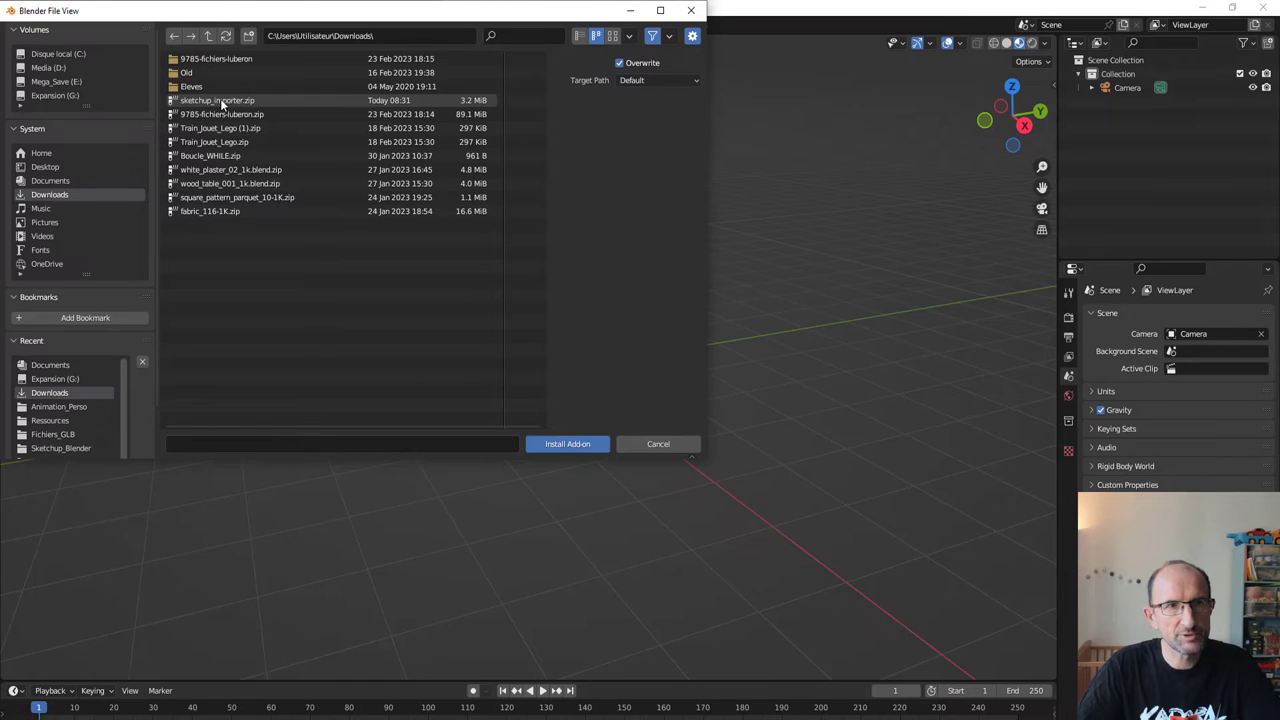
pyautogui.click(222, 102)
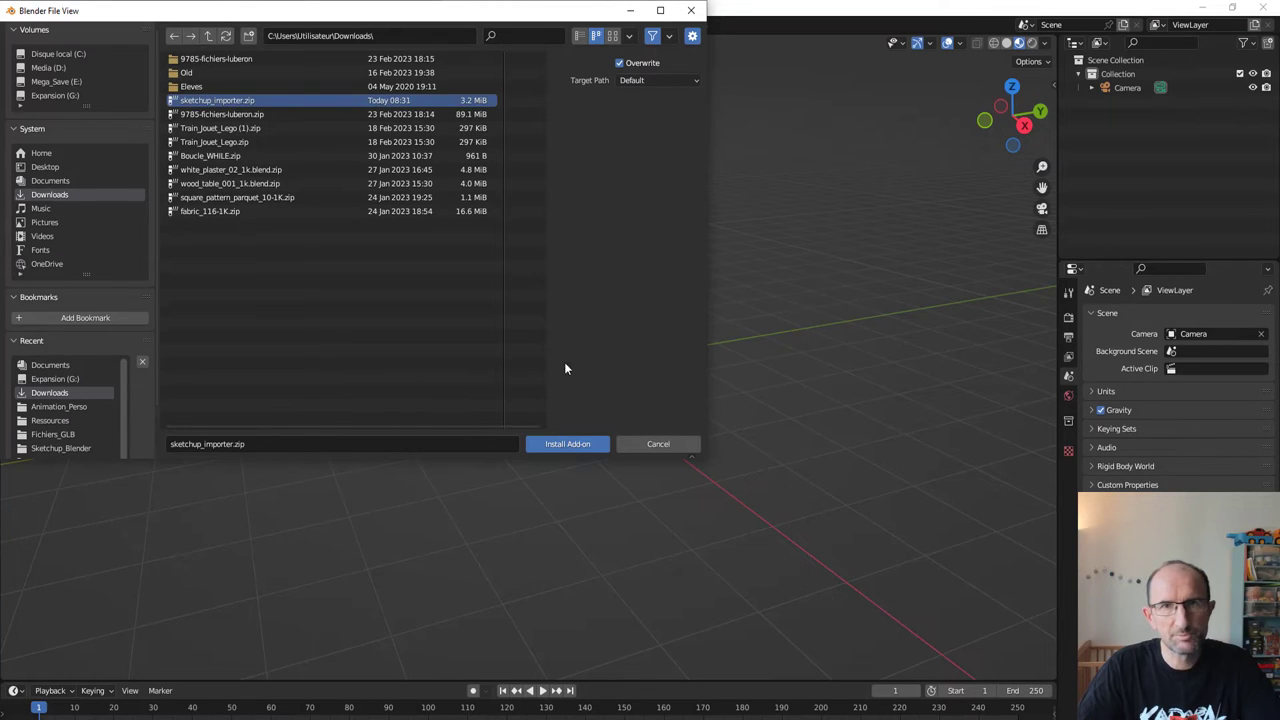
pyautogui.click(572, 443)
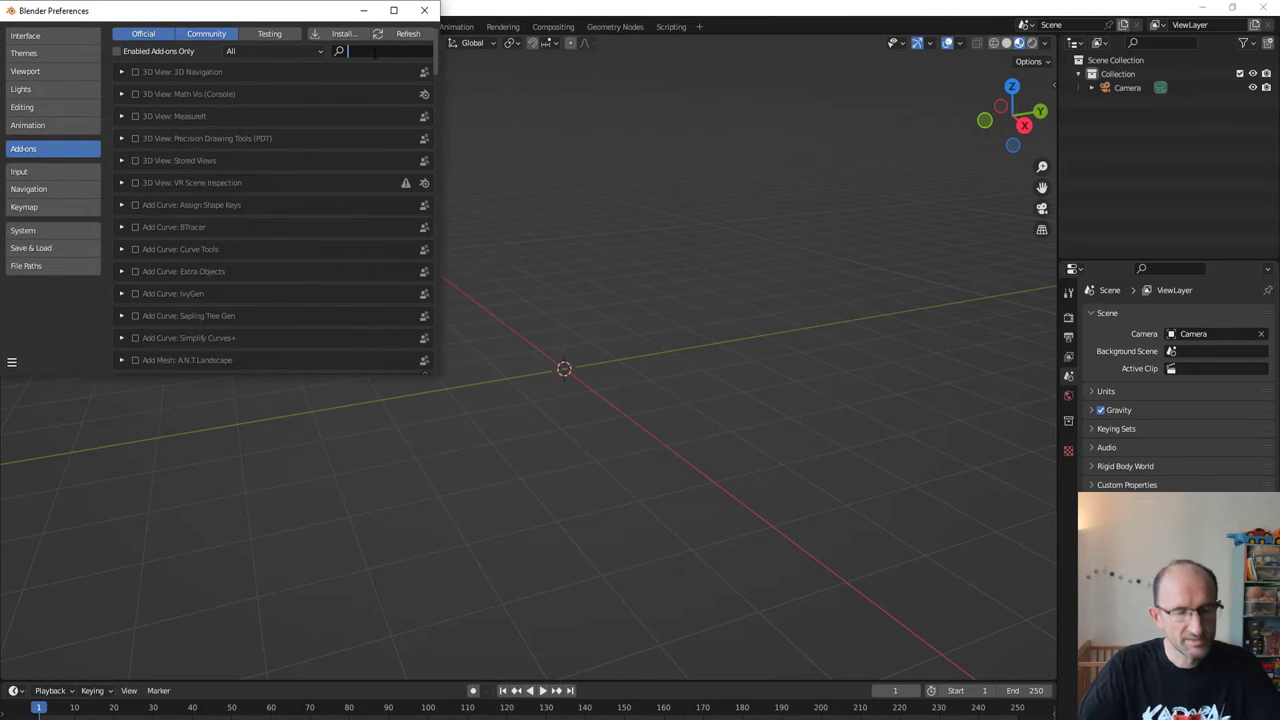
pyautogui.write('sketchup')
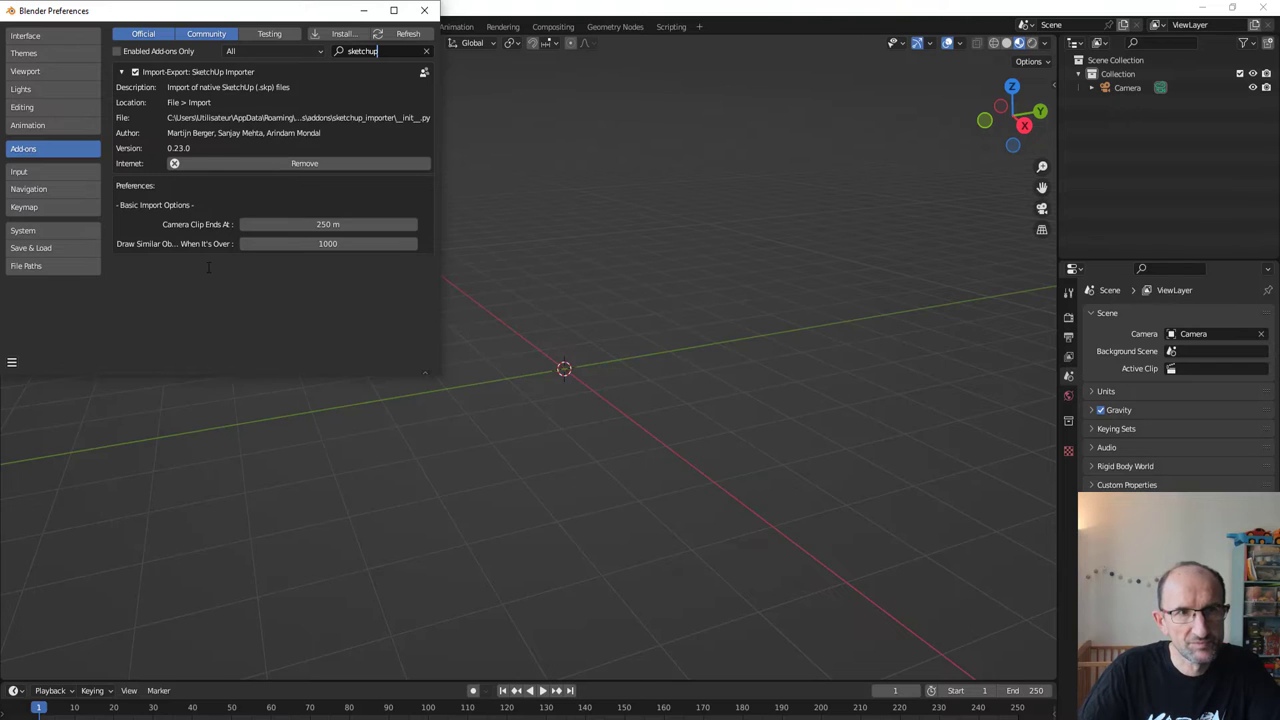
# Close Preferences and choose Test_Sketchup_Blender_Decoration.skp in the SketchUp import browser.
pyautogui.click(424, 10)
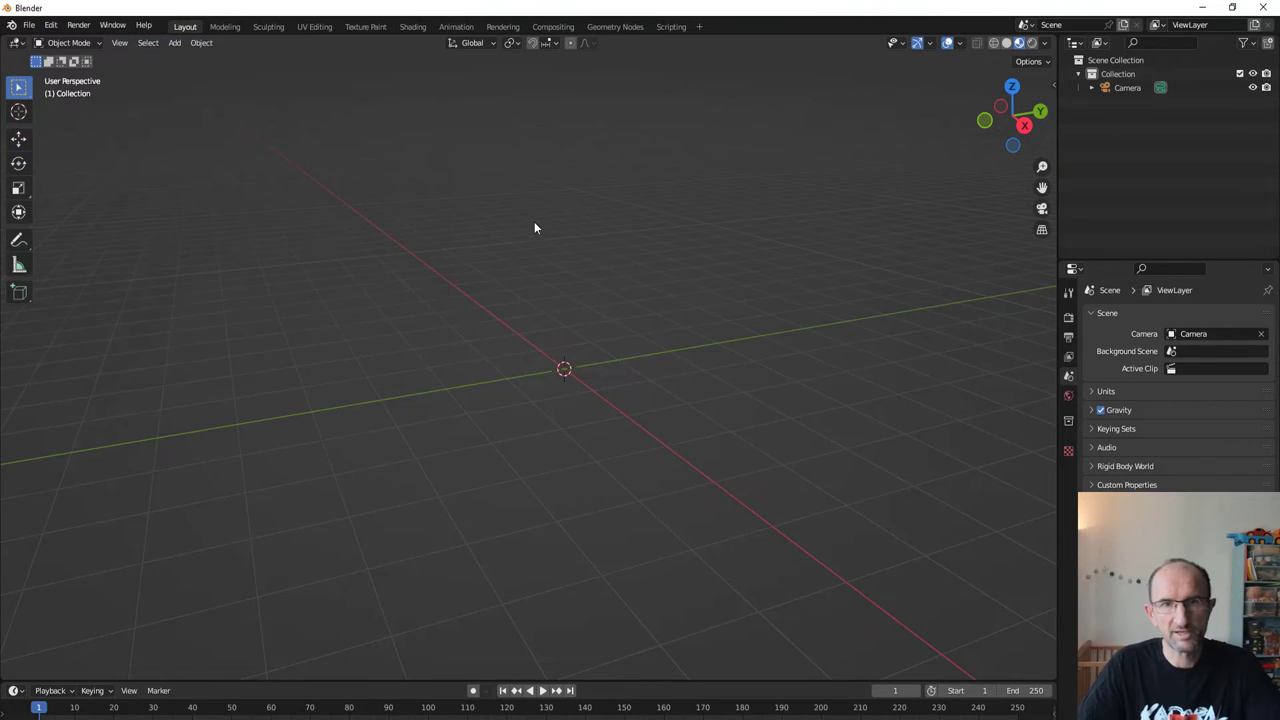
pyautogui.moveTo(626, 272)
pyautogui.mouseDown(button='middle')
pyautogui.moveTo(629, 314)
pyautogui.moveTo(654, 309)
pyautogui.mouseUp(button='middle')
pyautogui.click(29, 25)
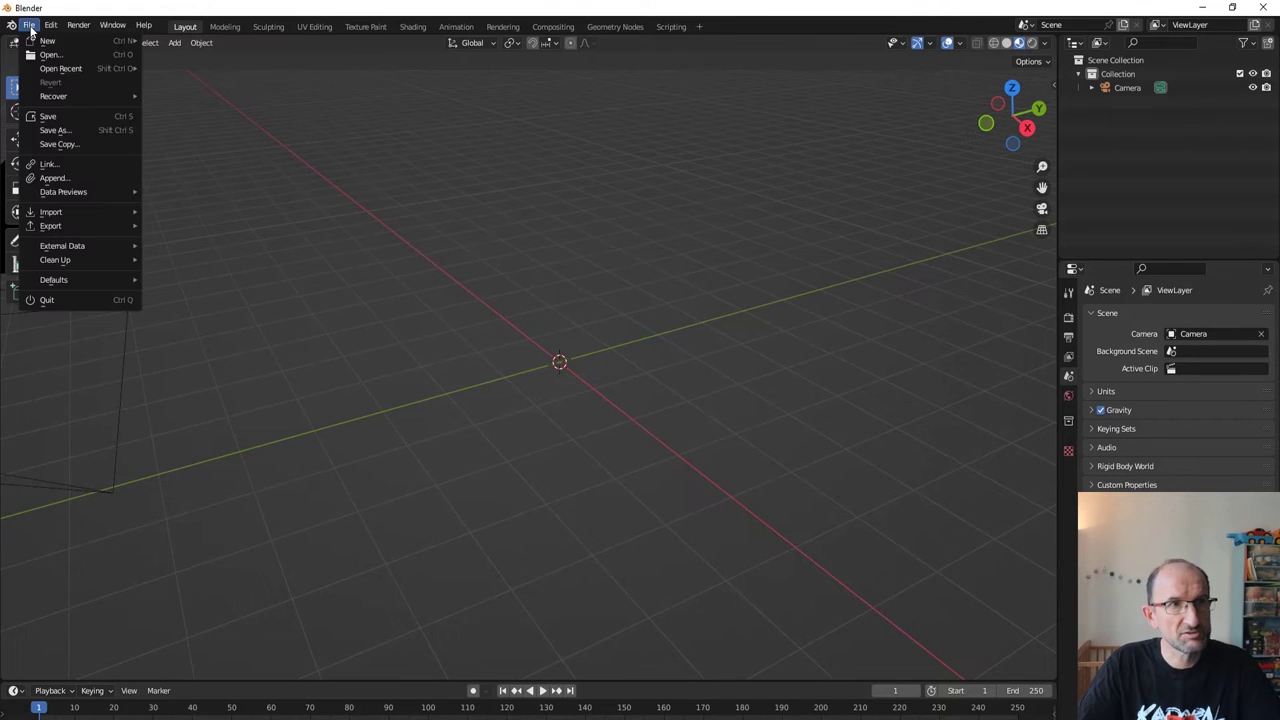
pyautogui.moveTo(51, 212)
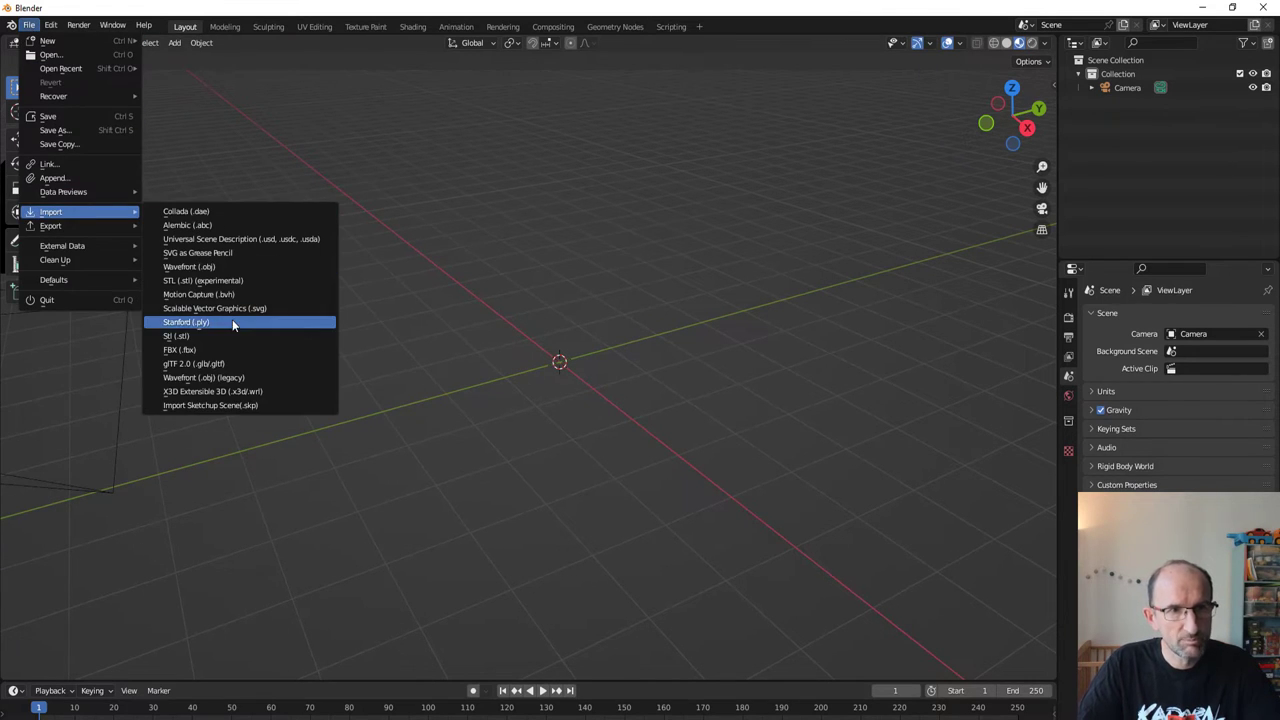
pyautogui.click(246, 406)
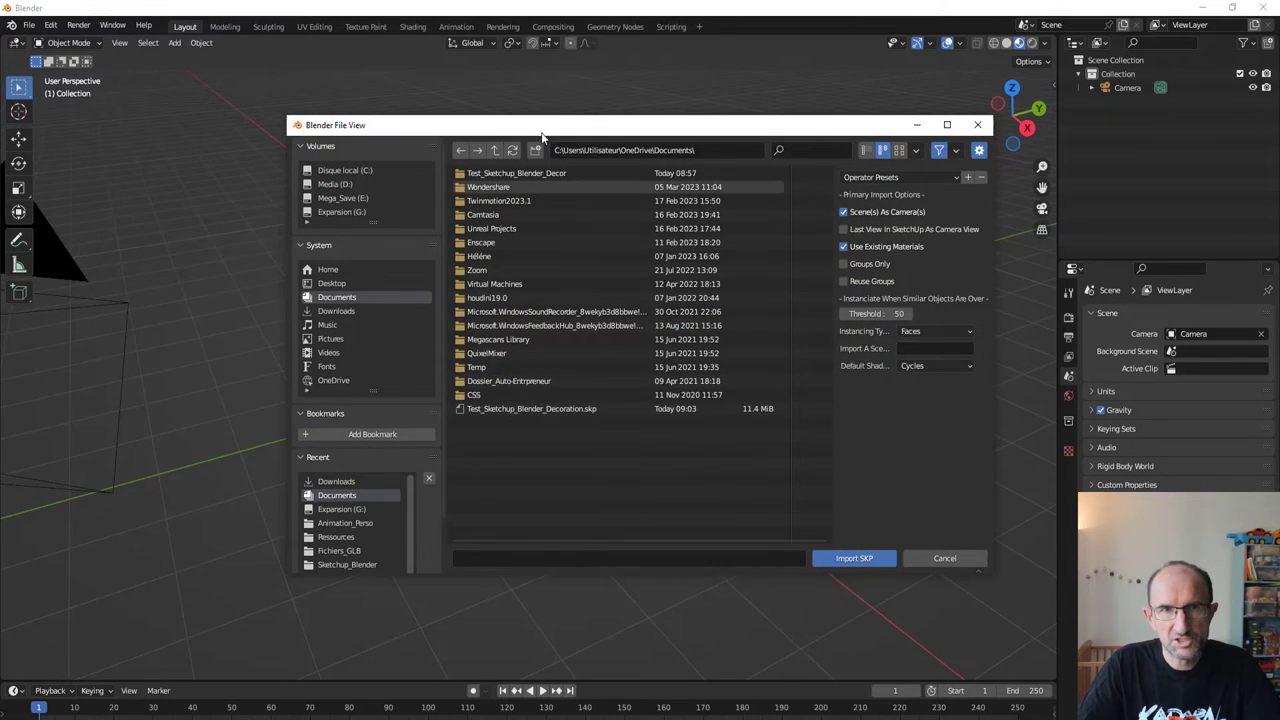
pyautogui.moveTo(541, 127); pyautogui.dragTo(295, 102)
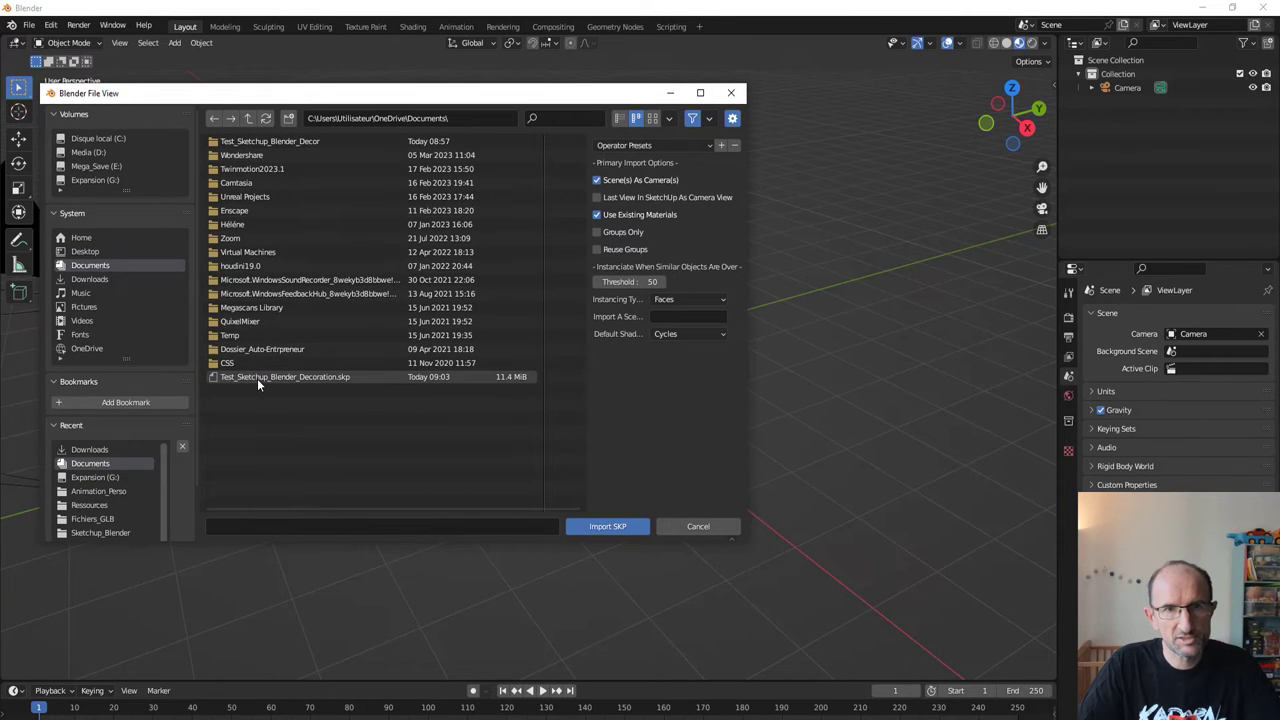
pyautogui.click(257, 378)
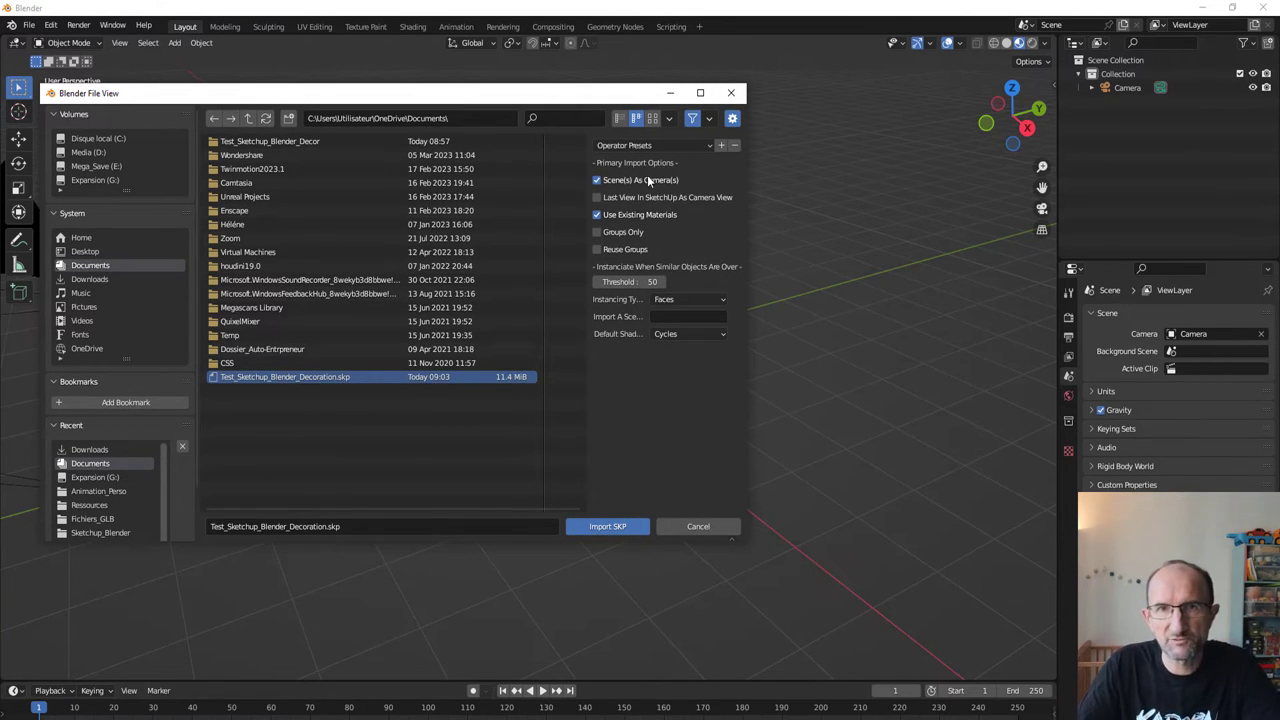
# Restore the default SketchUp import options from Operator Presets.
pyautogui.click(707, 145)
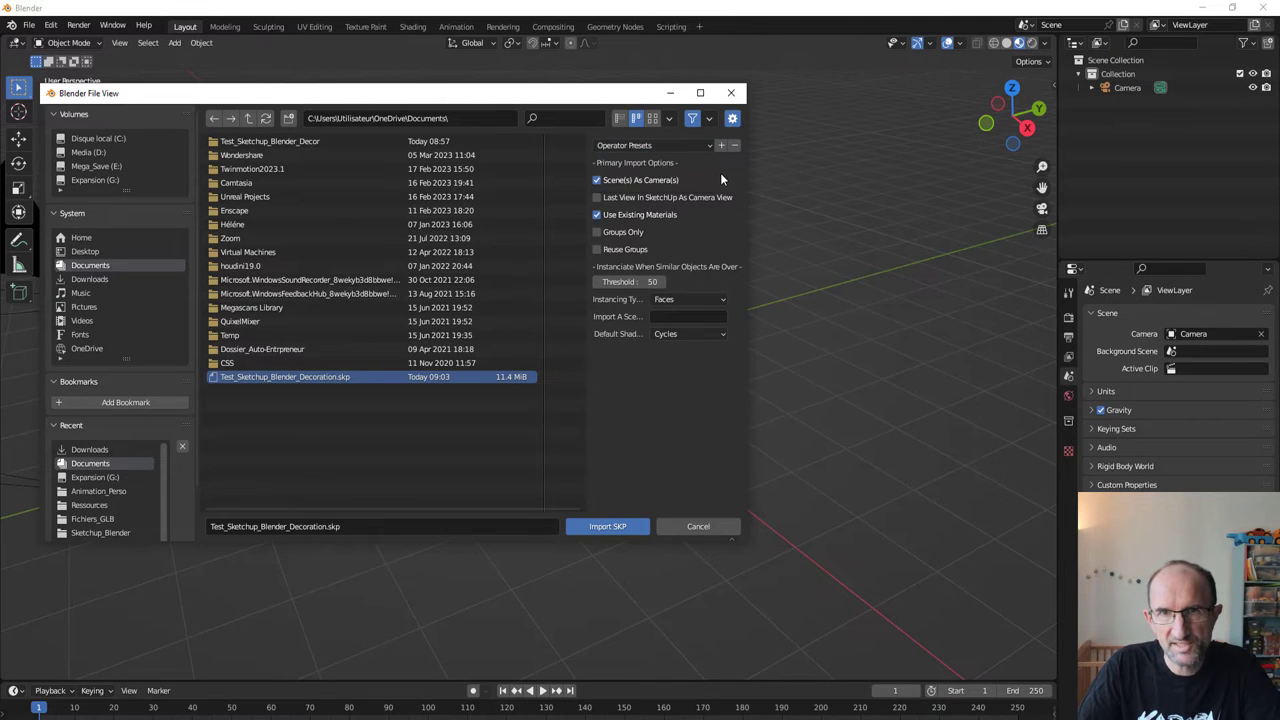
pyautogui.click(710, 145)
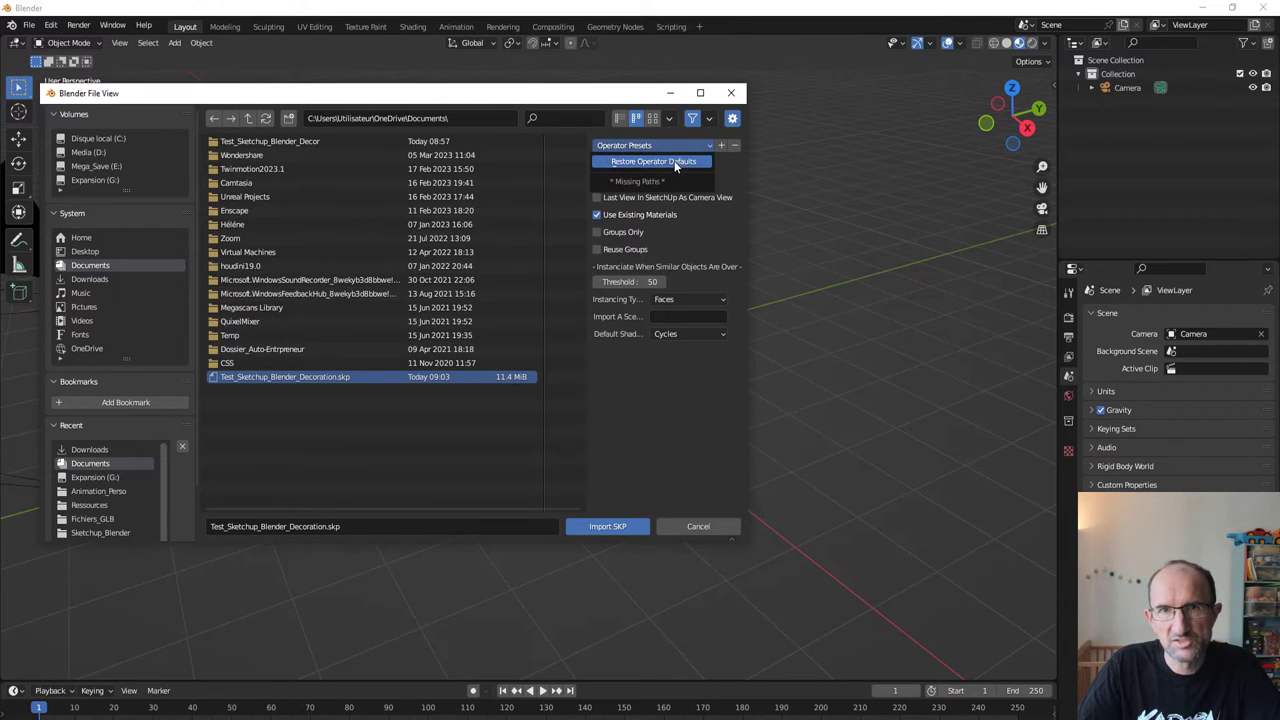
pyautogui.click(676, 163)
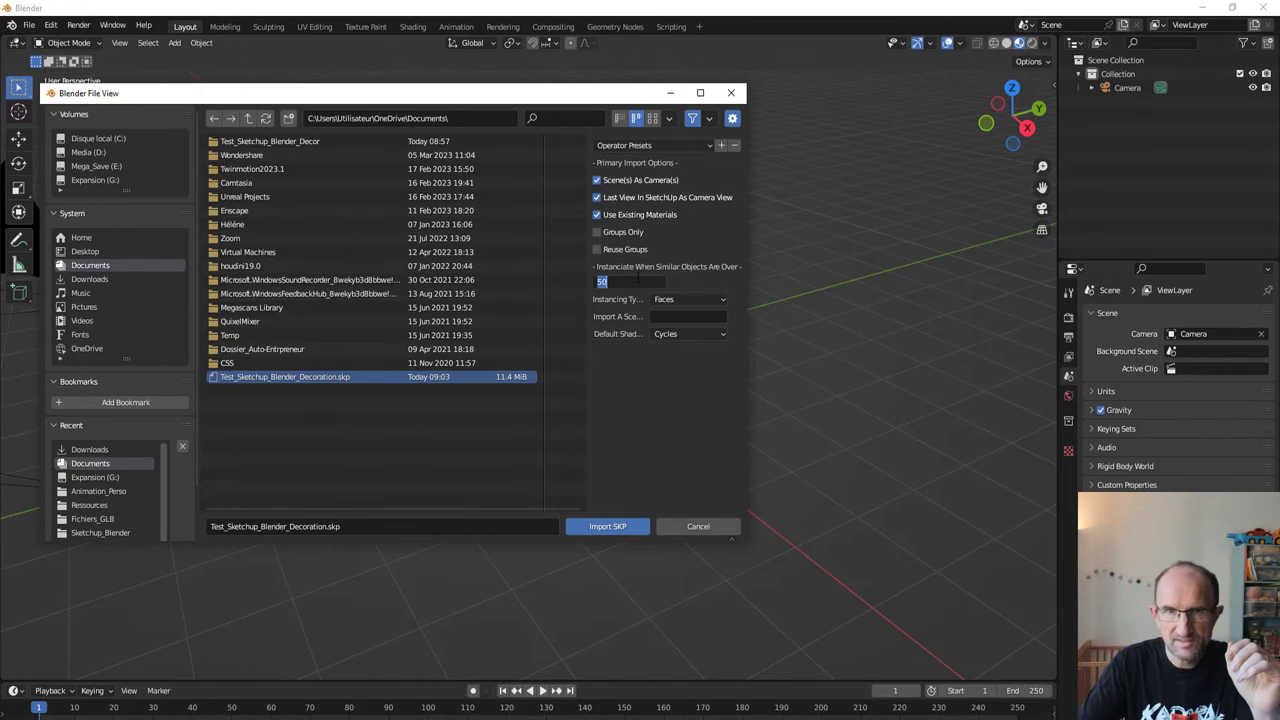
# Set the instancing threshold to 50000, keep Faces instancing, and import the SKP file.
pyautogui.write('5')
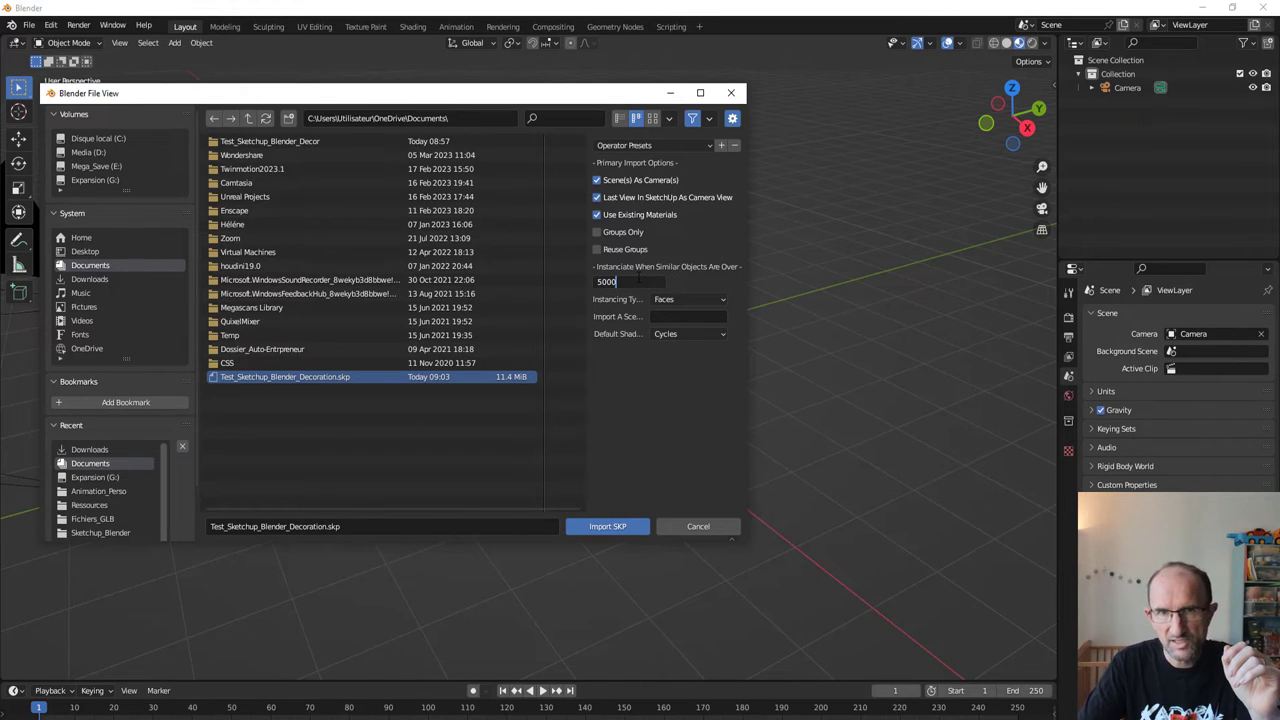
pyautogui.write('0')
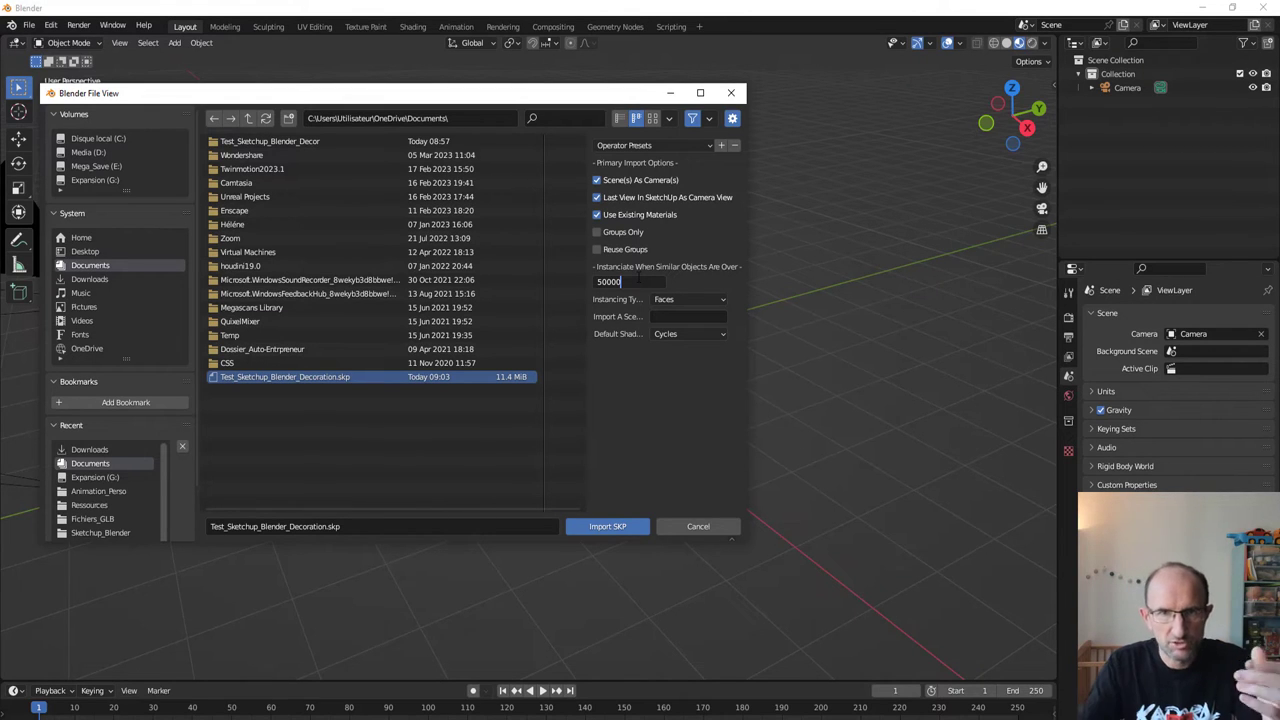
pyautogui.press('Return')
pyautogui.click(672, 298)
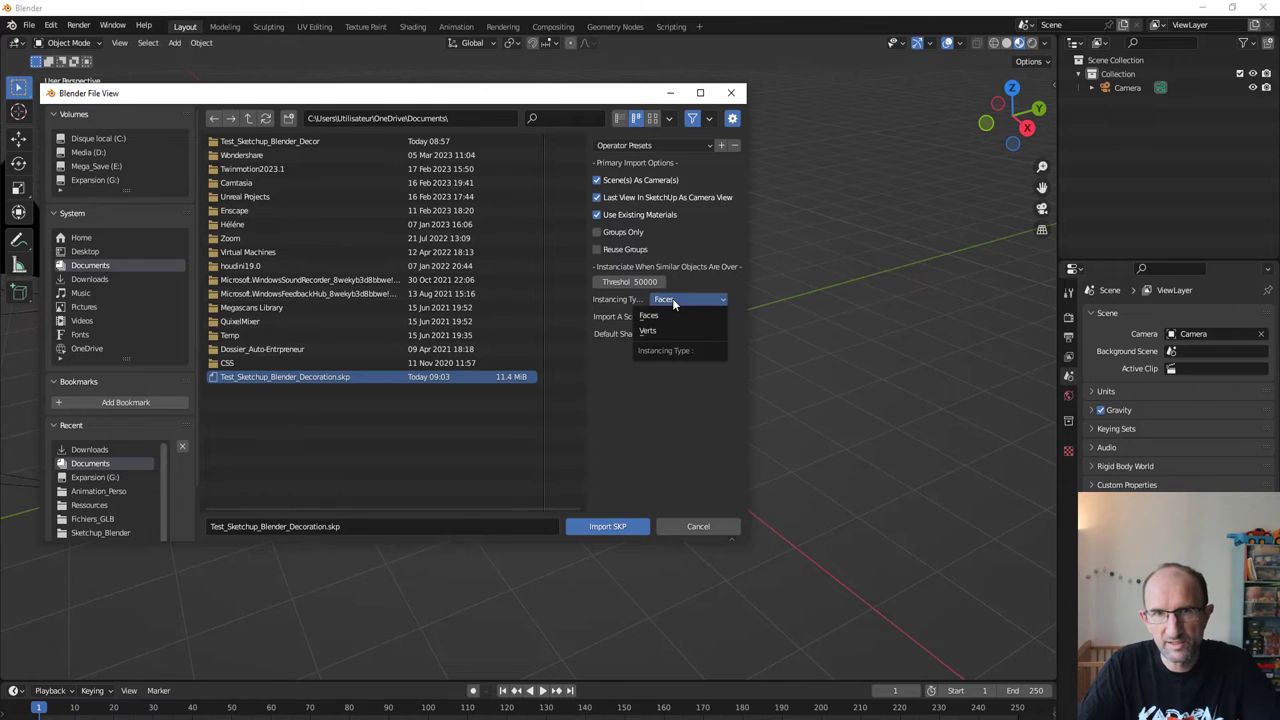
pyautogui.click(682, 292)
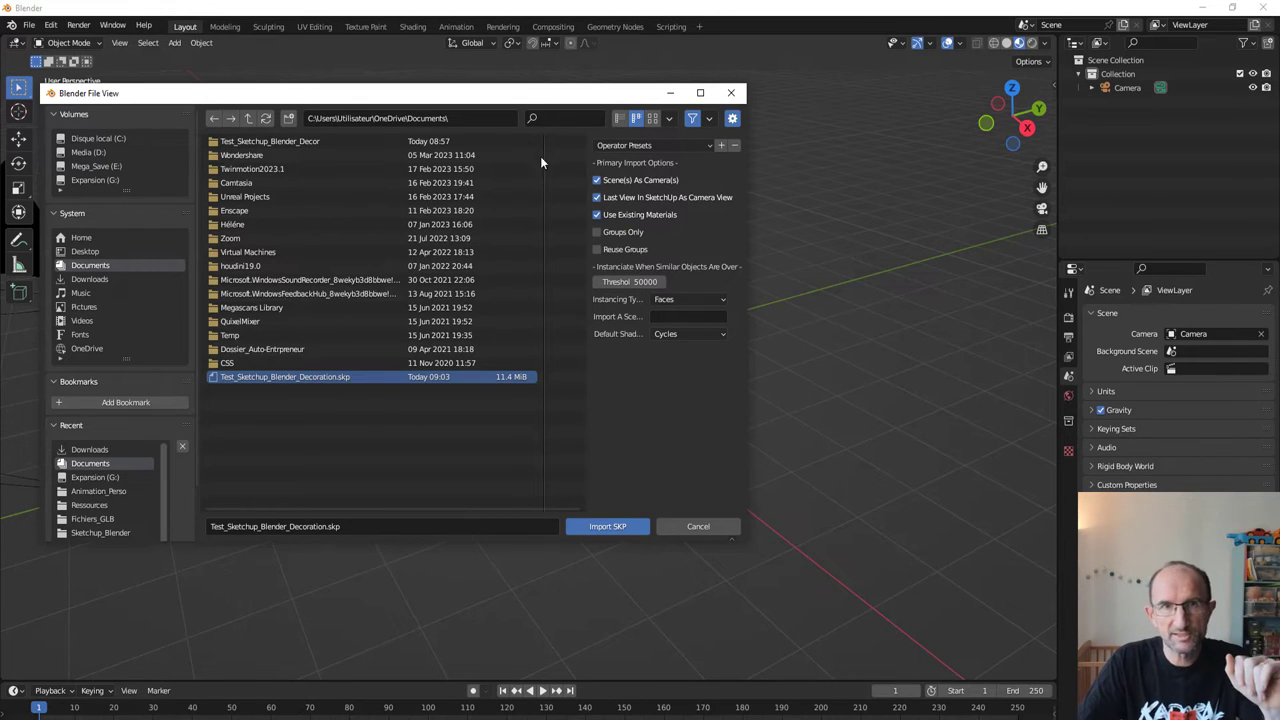
pyautogui.moveTo(512, 102); pyautogui.dragTo(654, 109)
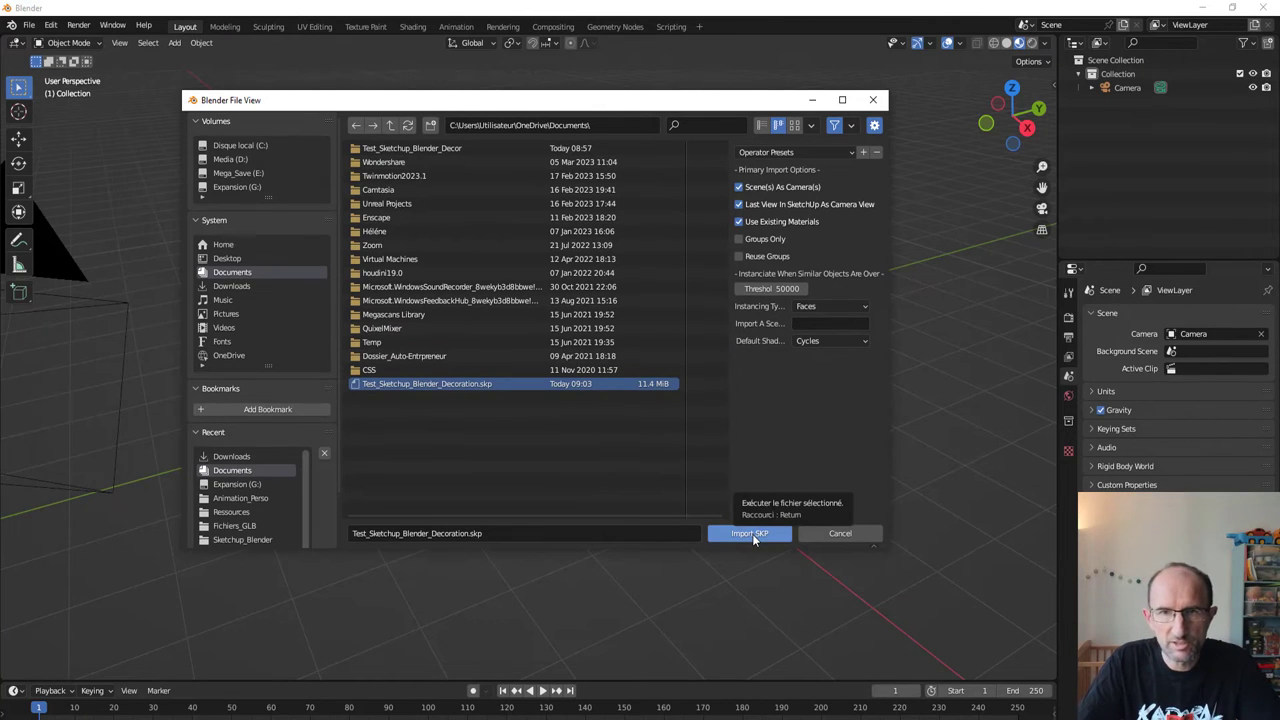
pyautogui.click(752, 535)
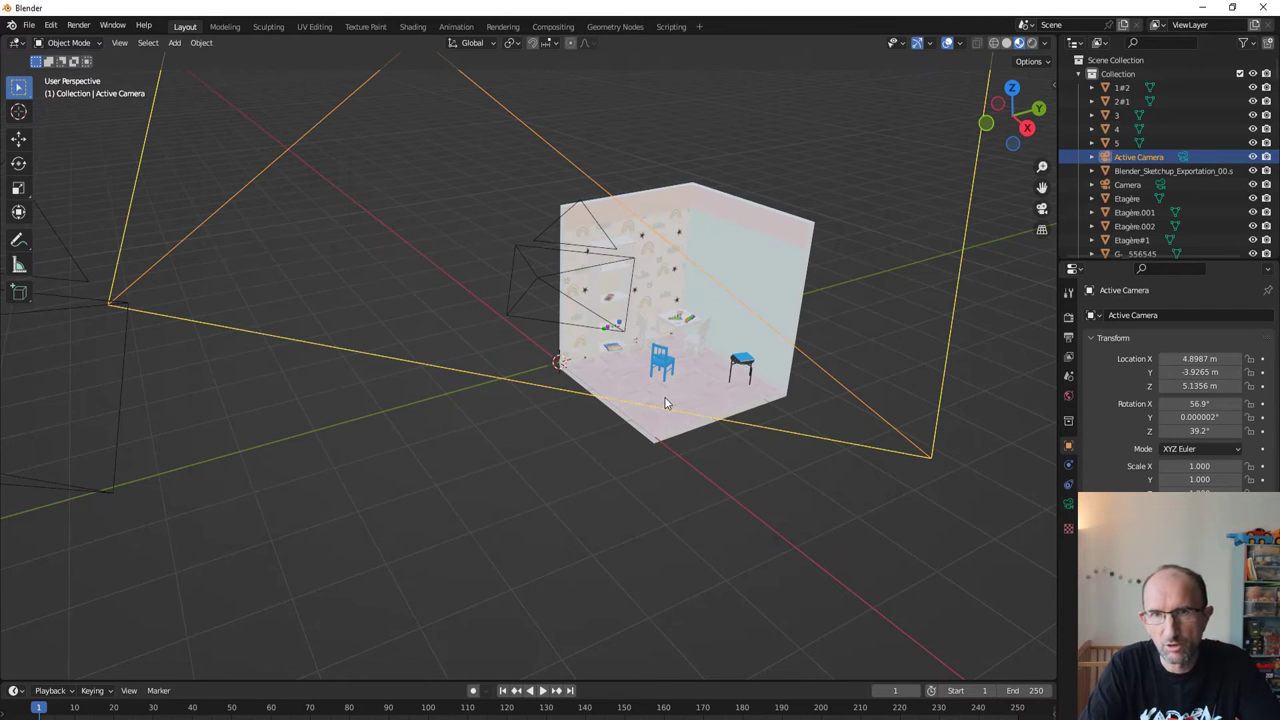
# Orbit and zoom around the imported room and its scene cameras.
pyautogui.scroll(-2, 667, 403)
pyautogui.moveTo(666, 400)
pyautogui.mouseDown(button='middle')
pyautogui.moveTo(566, 391)
pyautogui.moveTo(438, 455)
pyautogui.moveTo(580, 449)
pyautogui.moveTo(480, 462)
pyautogui.moveTo(555, 444)
pyautogui.mouseUp(button='middle')
pyautogui.scroll(-2, 580, 449)
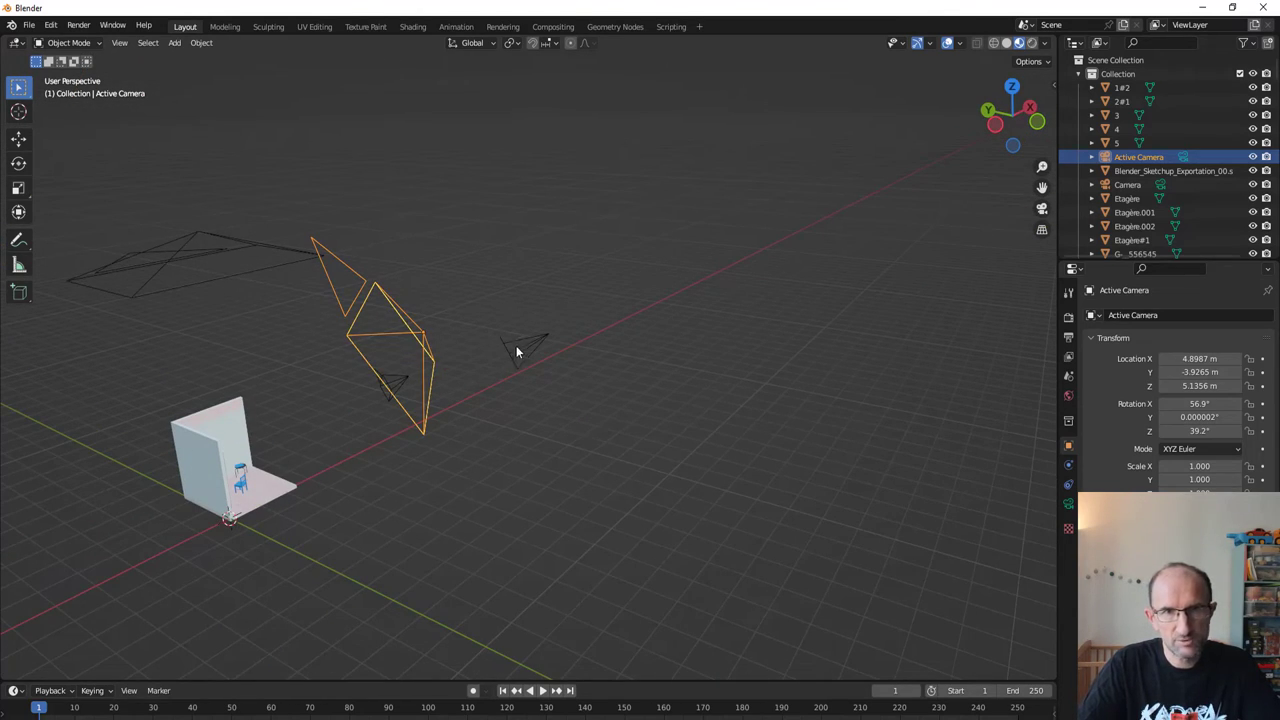
pyautogui.moveTo(558, 401)
pyautogui.mouseDown(button='middle')
pyautogui.moveTo(454, 409)
pyautogui.moveTo(457, 420)
pyautogui.moveTo(500, 409)
pyautogui.moveTo(547, 420)
pyautogui.mouseUp(button='middle')
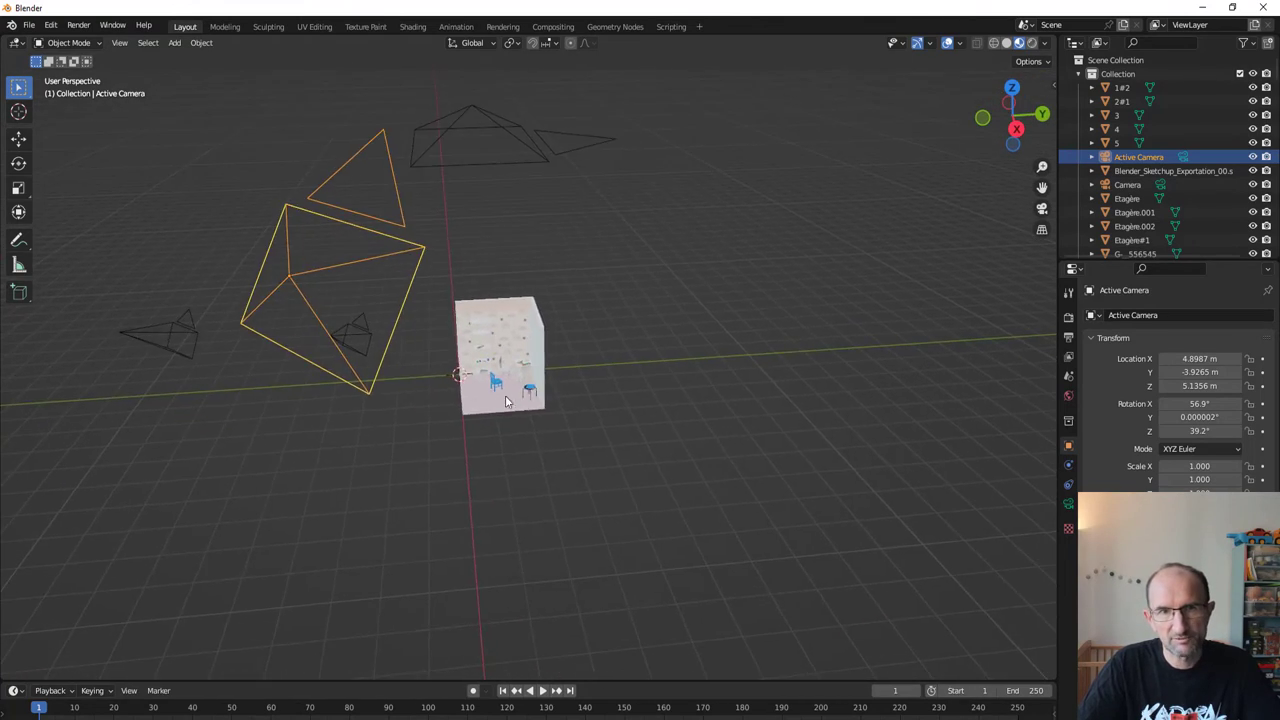
pyautogui.scroll(5, 505, 395)
pyautogui.scroll(4, 530, 415)
pyautogui.scroll(2, 553, 386)
pyautogui.scroll(-2, 553, 386)
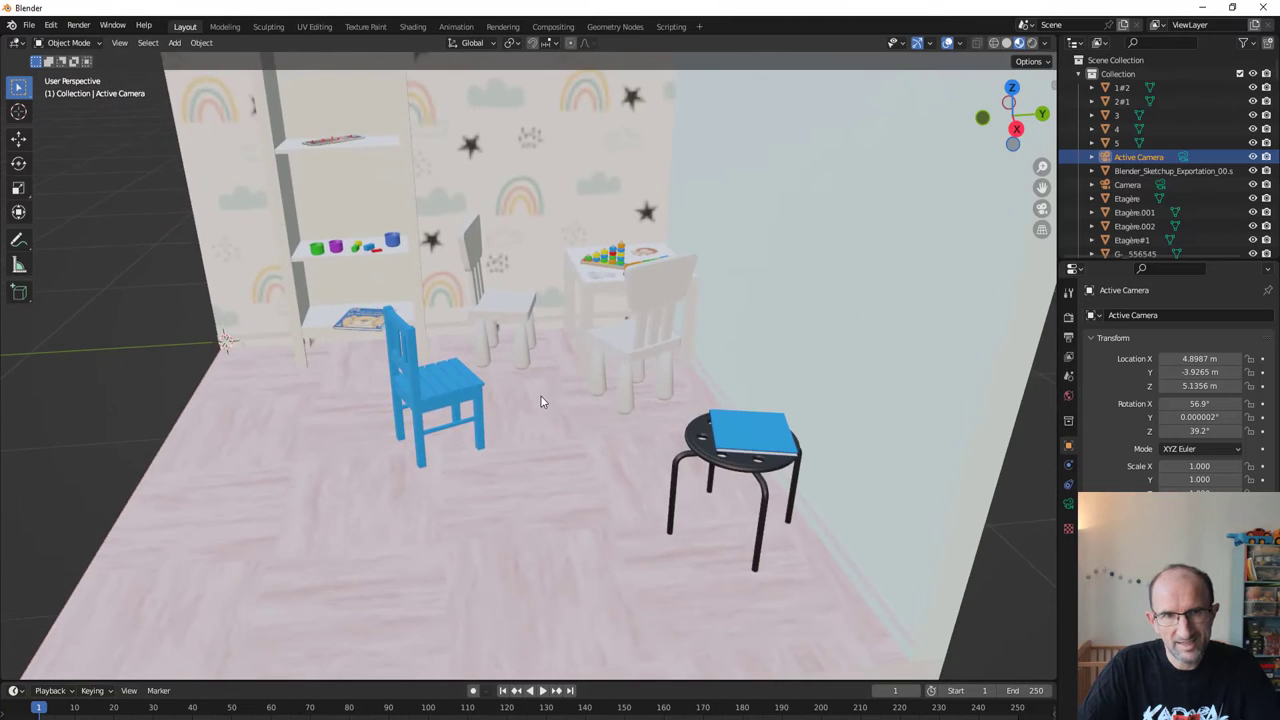
pyautogui.scroll(-4, 590, 388)
pyautogui.moveTo(590, 388)
pyautogui.mouseDown(button='middle')
pyautogui.moveTo(648, 491)
pyautogui.moveTo(597, 491)
pyautogui.moveTo(586, 545)
pyautogui.mouseUp(button='middle')
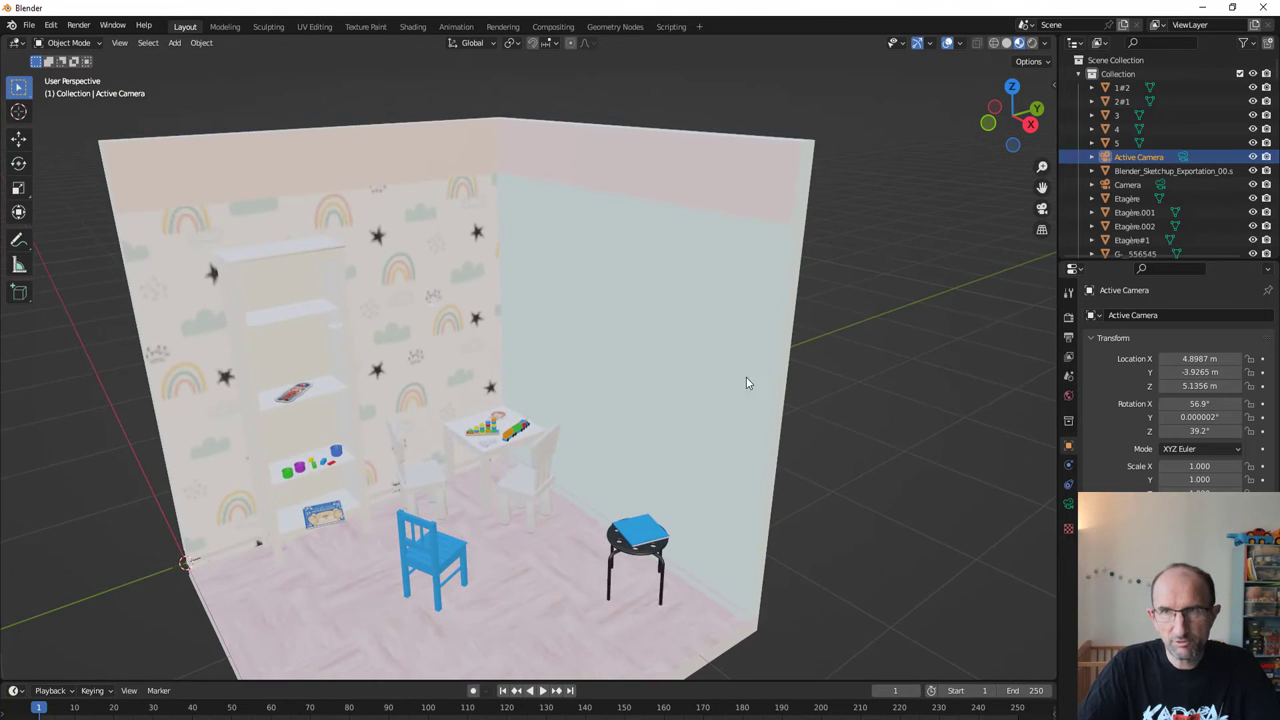
# Switch the viewport to Solid shading and bring the table into view.
pyautogui.click(1007, 43)
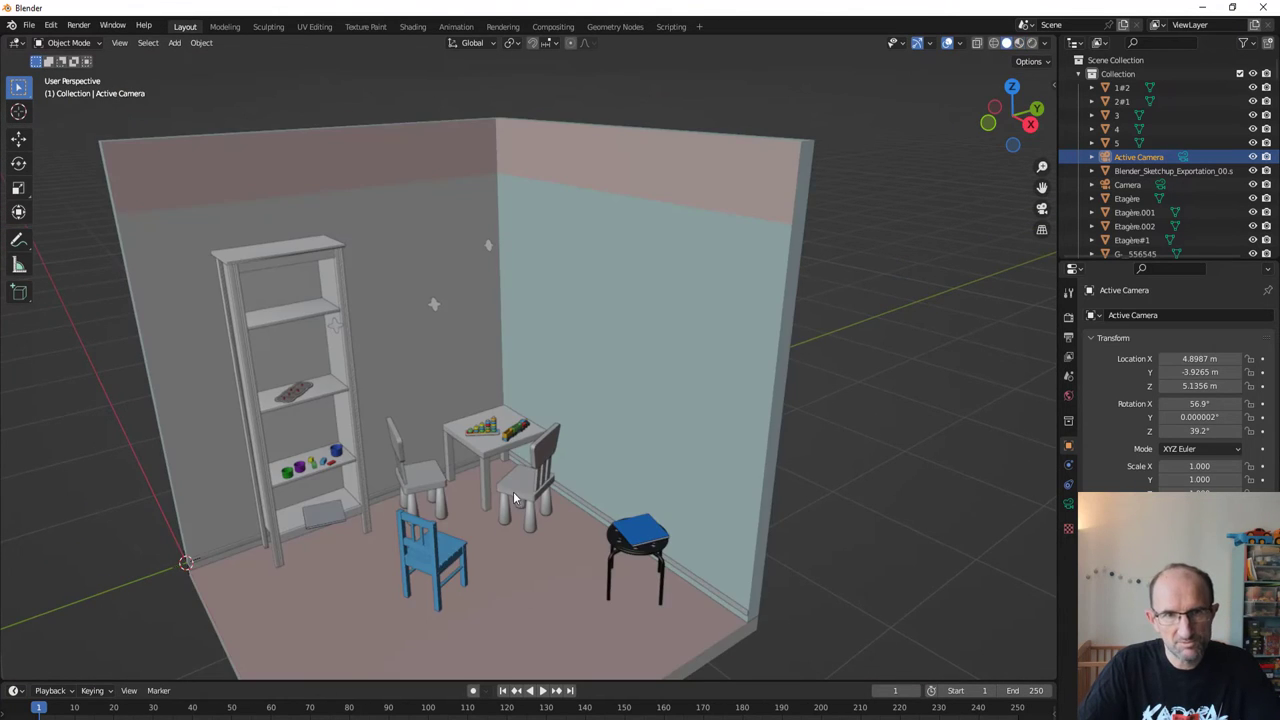
pyautogui.scroll(2, 628, 463)
pyautogui.scroll(4, 628, 463)
pyautogui.scroll(3, 628, 463)
pyautogui.scroll(-3, 628, 463)
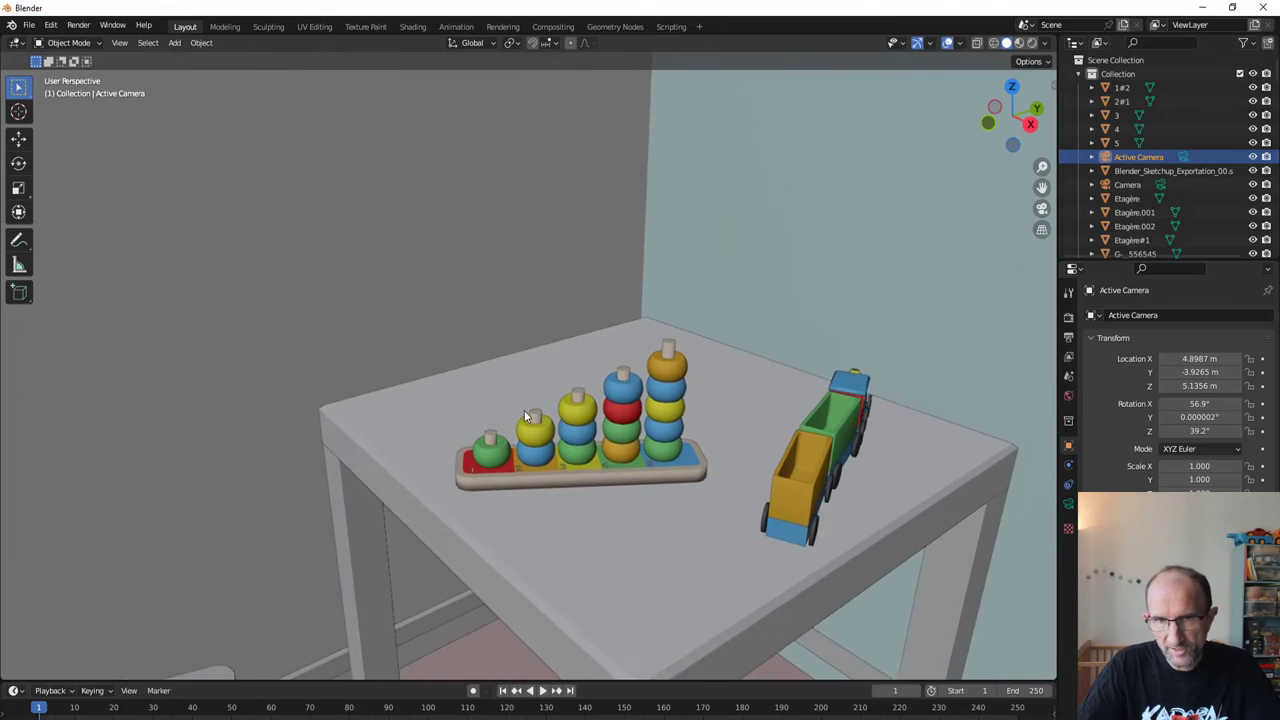
pyautogui.moveTo(628, 463); pyautogui.dragTo(543, 454, button='middle')
pyautogui.scroll(-5, 557, 462)
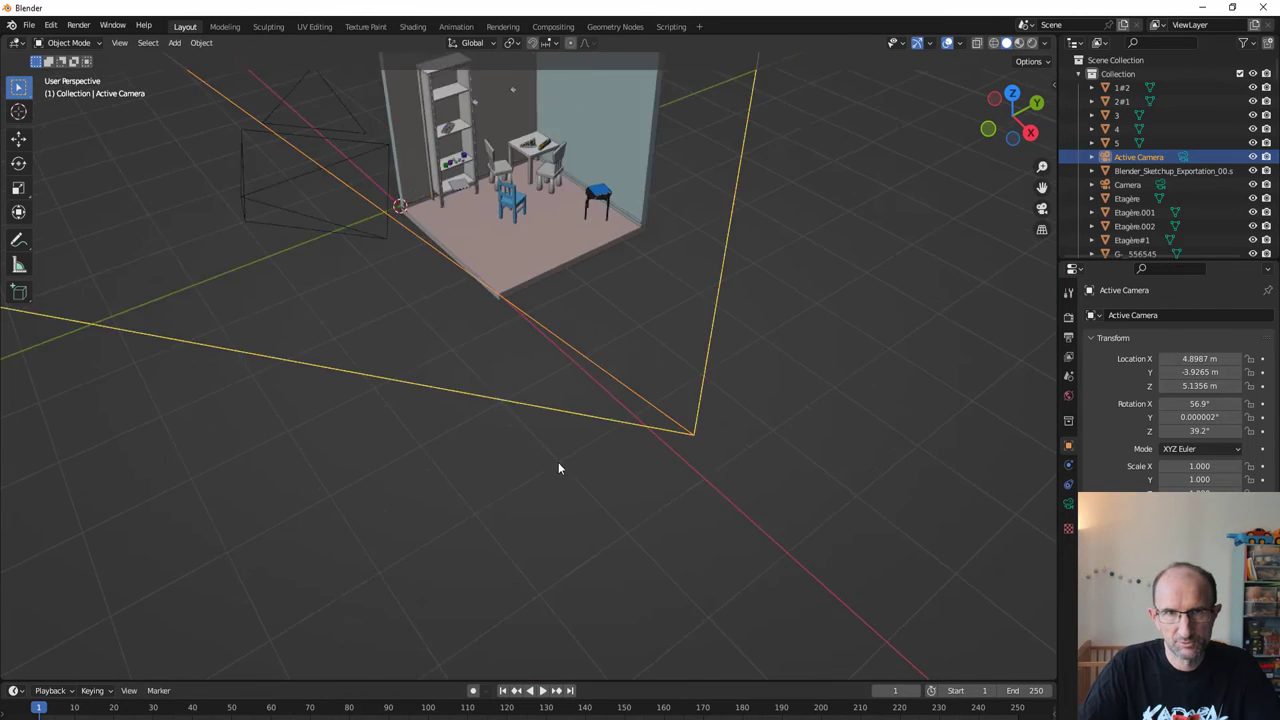
pyautogui.scroll(-3, 557, 462)
pyautogui.scroll(2, 550, 357)
pyautogui.scroll(4, 550, 357)
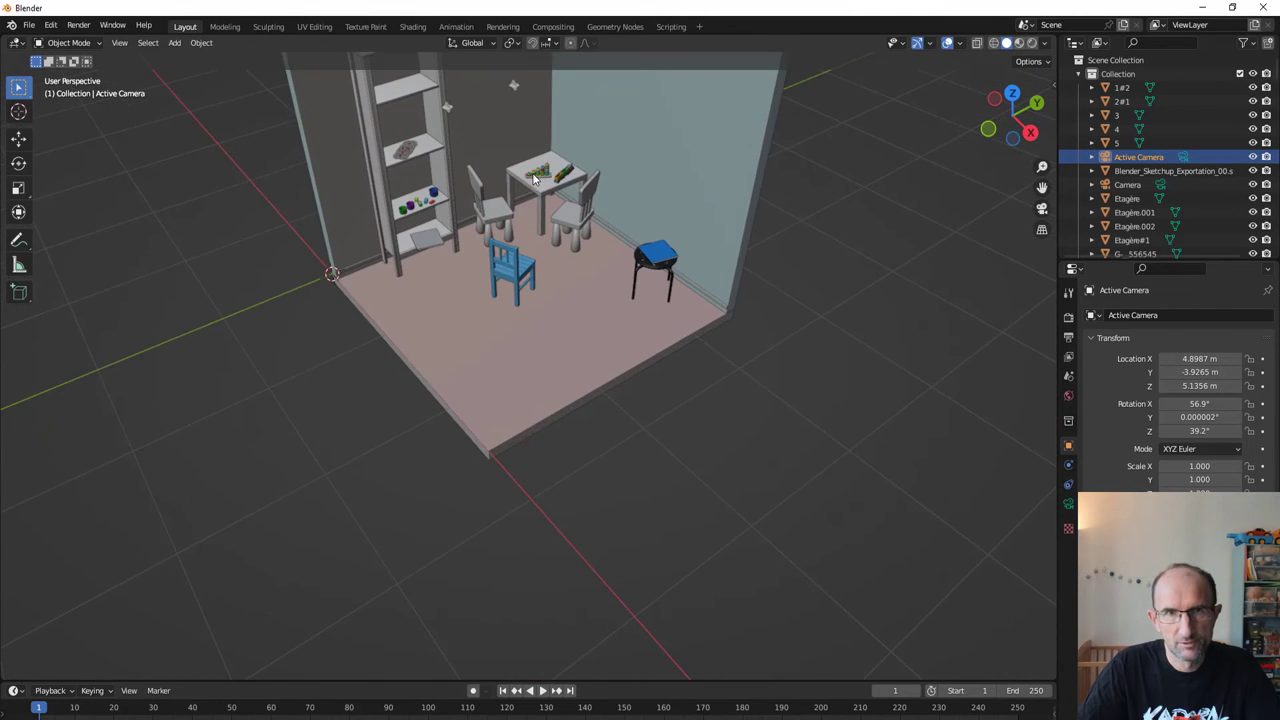
# Select the ring-stacking board on the table and inspect it close up from a low angle.
pyautogui.click(536, 178)
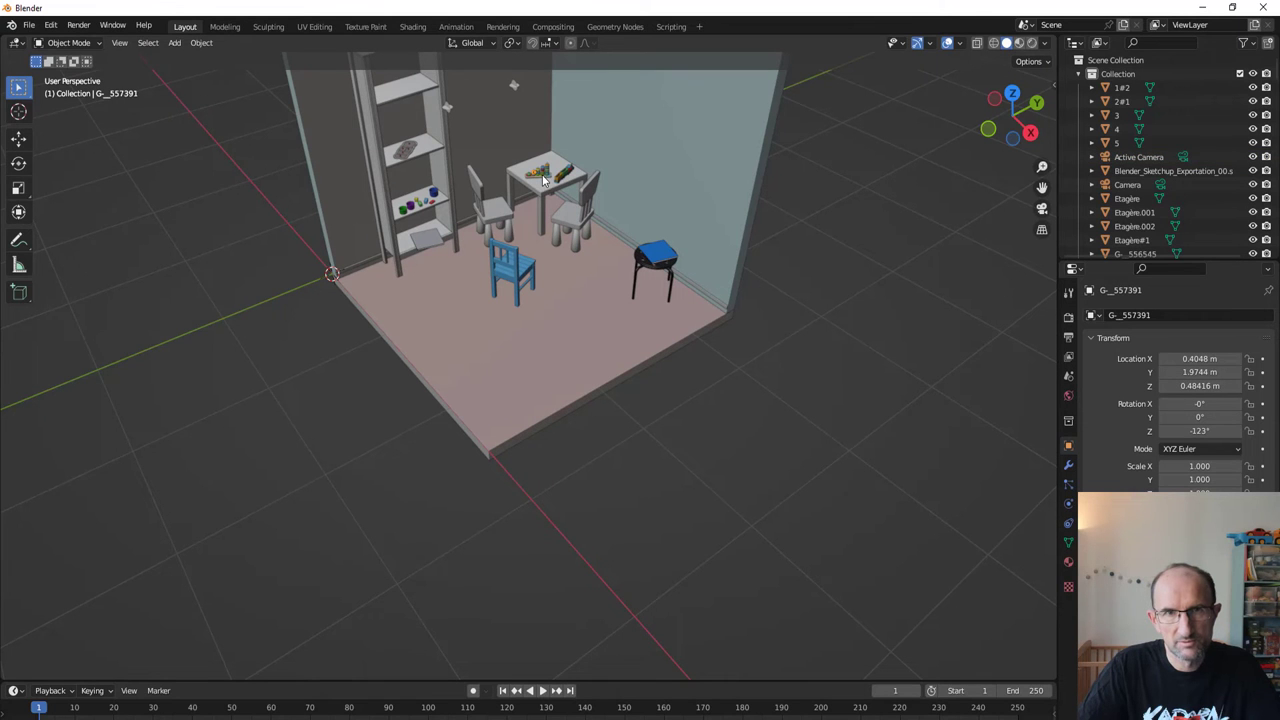
pyautogui.moveTo(545, 190); pyautogui.dragTo(547, 281, button='middle')
pyautogui.scroll(3, 547, 281)
pyautogui.scroll(3, 506, 307)
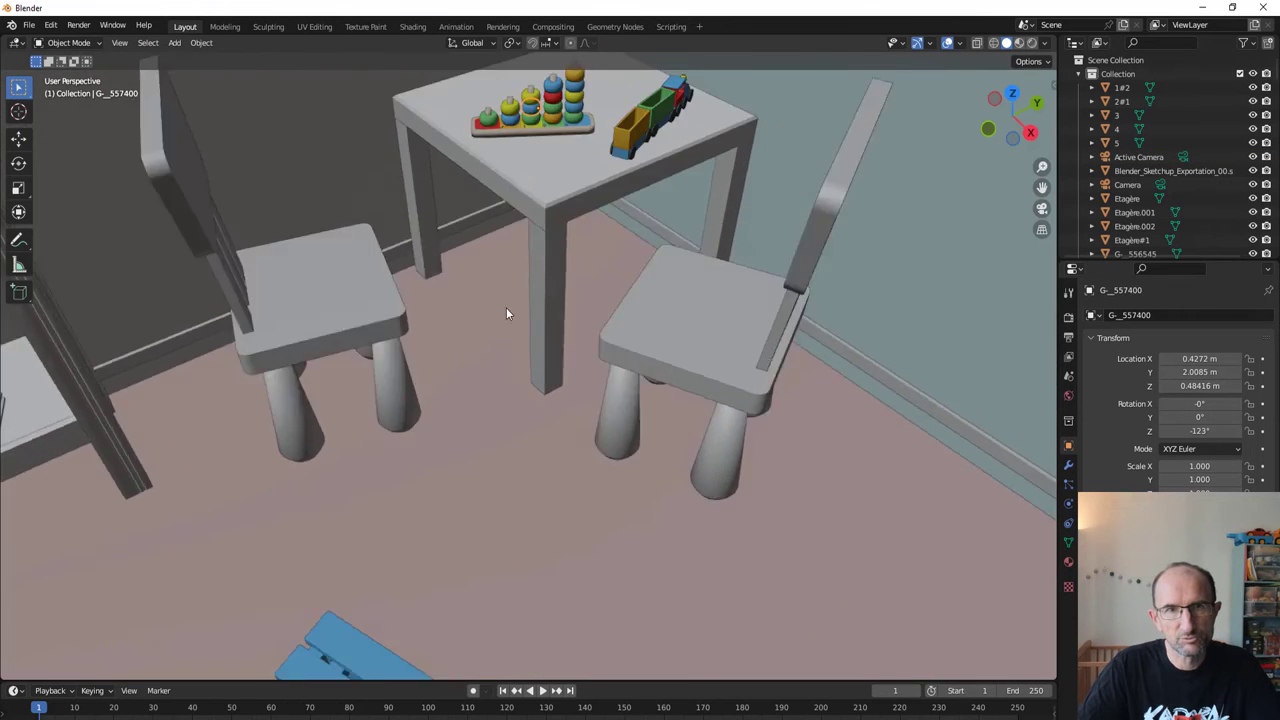
pyautogui.scroll(2, 478, 381)
pyautogui.scroll(5, 478, 381)
pyautogui.moveTo(467, 468)
pyautogui.mouseDown(button='middle')
pyautogui.moveTo(647, 466)
pyautogui.moveTo(640, 483)
pyautogui.mouseUp(button='middle')
pyautogui.click(605, 474)
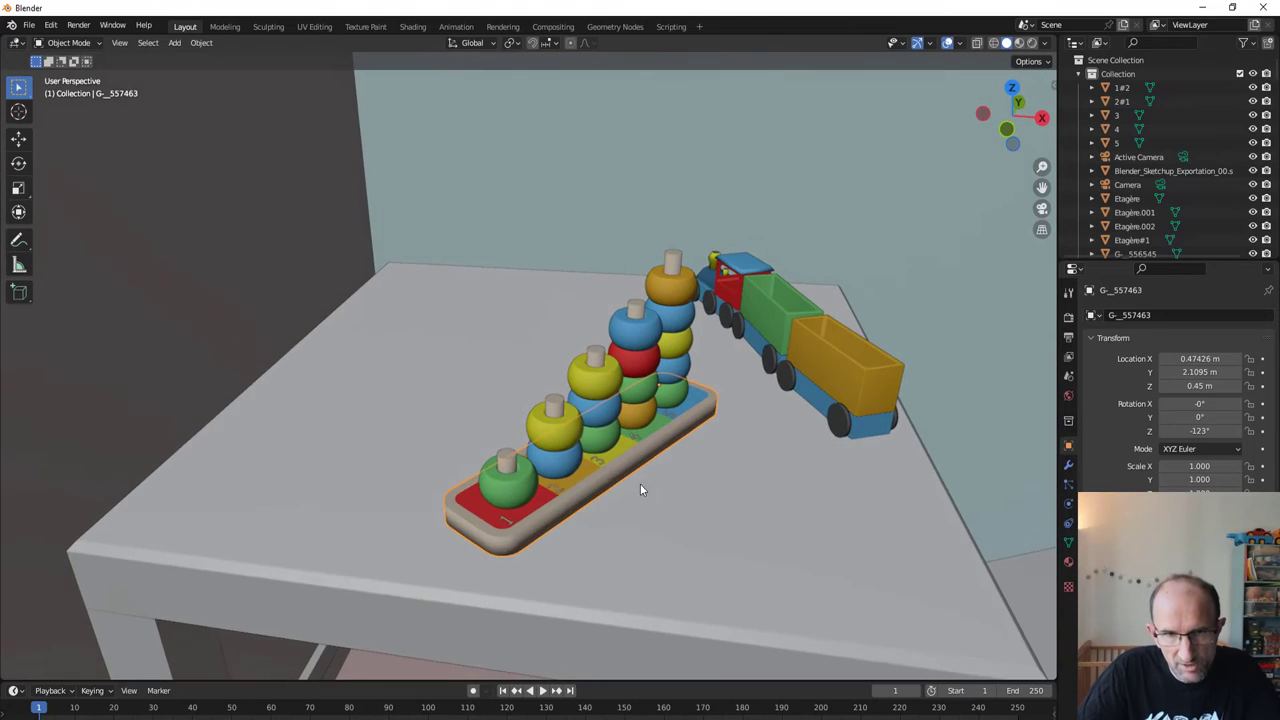
pyautogui.scroll(4, 521, 559)
pyautogui.moveTo(521, 559)
pyautogui.mouseDown(button='middle')
pyautogui.moveTo(512, 368)
pyautogui.moveTo(541, 460)
pyautogui.mouseUp(button='middle')
pyautogui.scroll(2, 535, 486)
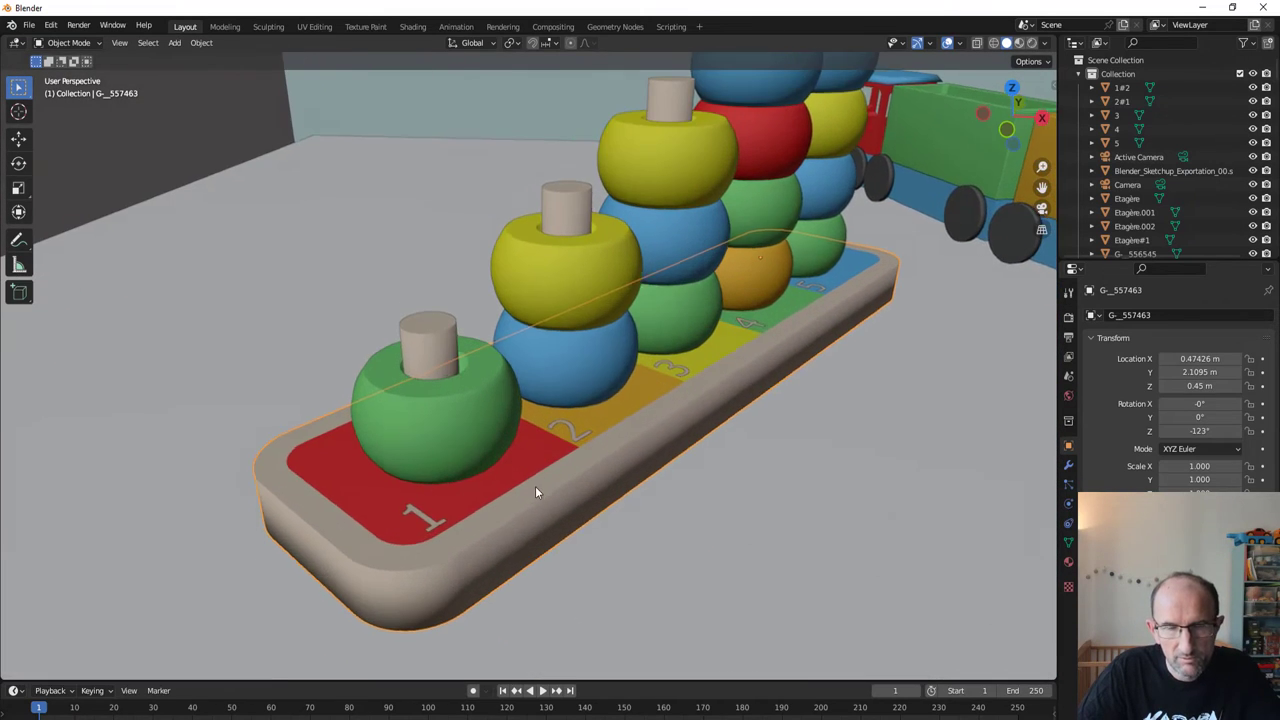
pyautogui.scroll(4, 461, 495)
pyautogui.moveTo(461, 495)
pyautogui.mouseDown(button='middle')
pyautogui.moveTo(551, 492)
pyautogui.moveTo(517, 523)
pyautogui.moveTo(500, 427)
pyautogui.mouseUp(button='middle')
pyautogui.press('Tab')
pyautogui.scroll(2, 540, 483)
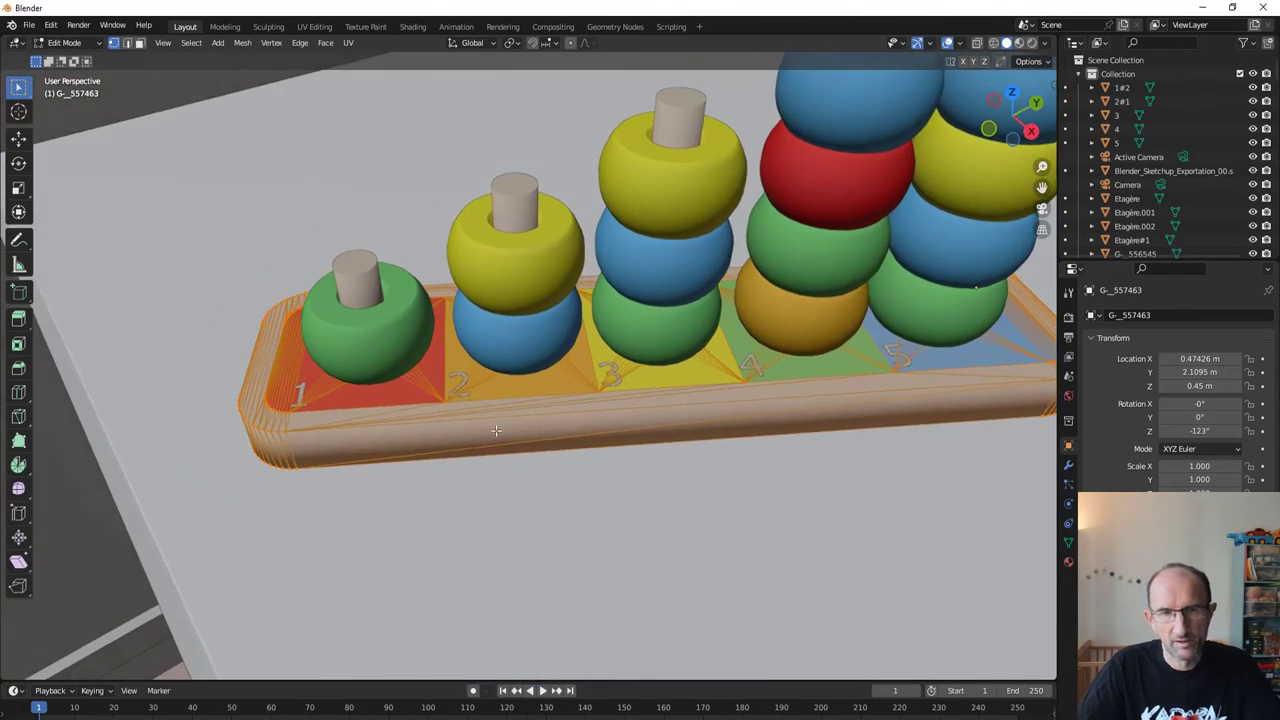
pyautogui.scroll(2, 497, 425)
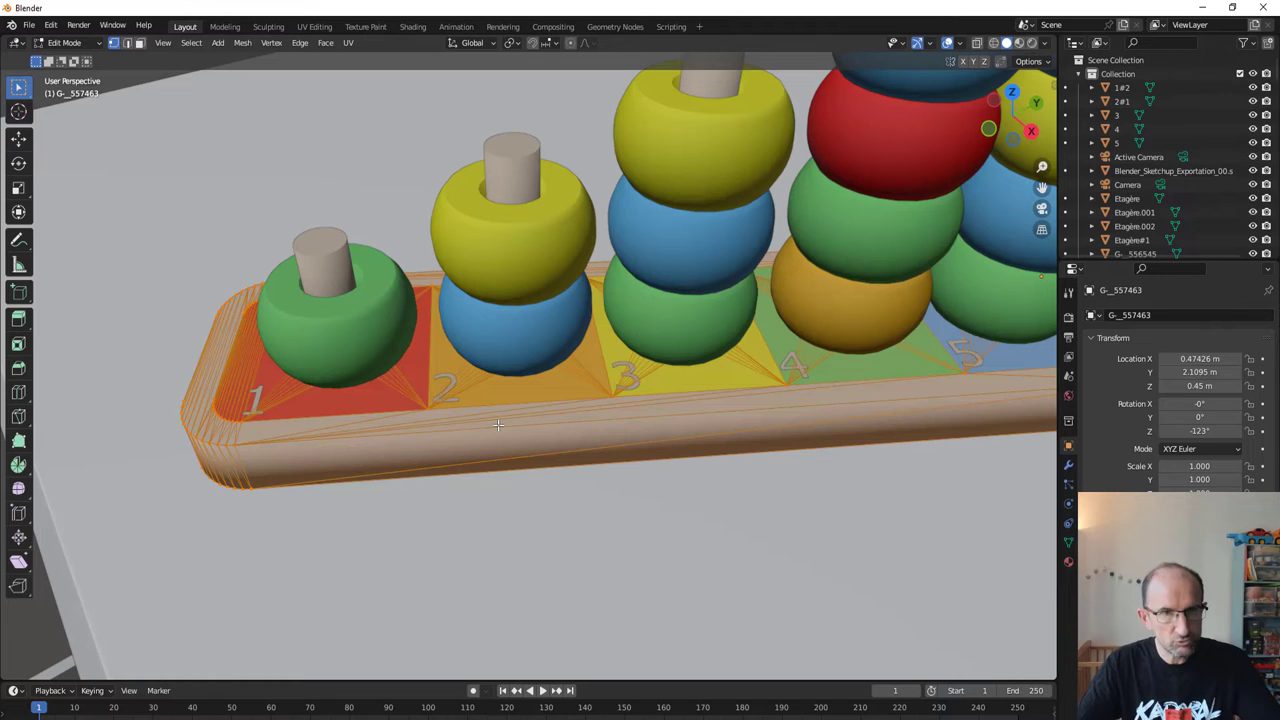
pyautogui.press('Tab')
pyautogui.scroll(-2, 497, 425)
pyautogui.moveTo(443, 416)
pyautogui.mouseDown(button='middle')
pyautogui.moveTo(490, 414)
pyautogui.moveTo(510, 395)
pyautogui.moveTo(425, 454)
pyautogui.mouseUp(button='middle')
pyautogui.scroll(-1, 510, 395)
pyautogui.moveTo(567, 398)
pyautogui.mouseDown(button='middle')
pyautogui.moveTo(298, 476)
pyautogui.moveTo(723, 409)
pyautogui.moveTo(781, 418)
pyautogui.moveTo(716, 398)
pyautogui.mouseUp(button='middle')
pyautogui.scroll(-4, 716, 410)
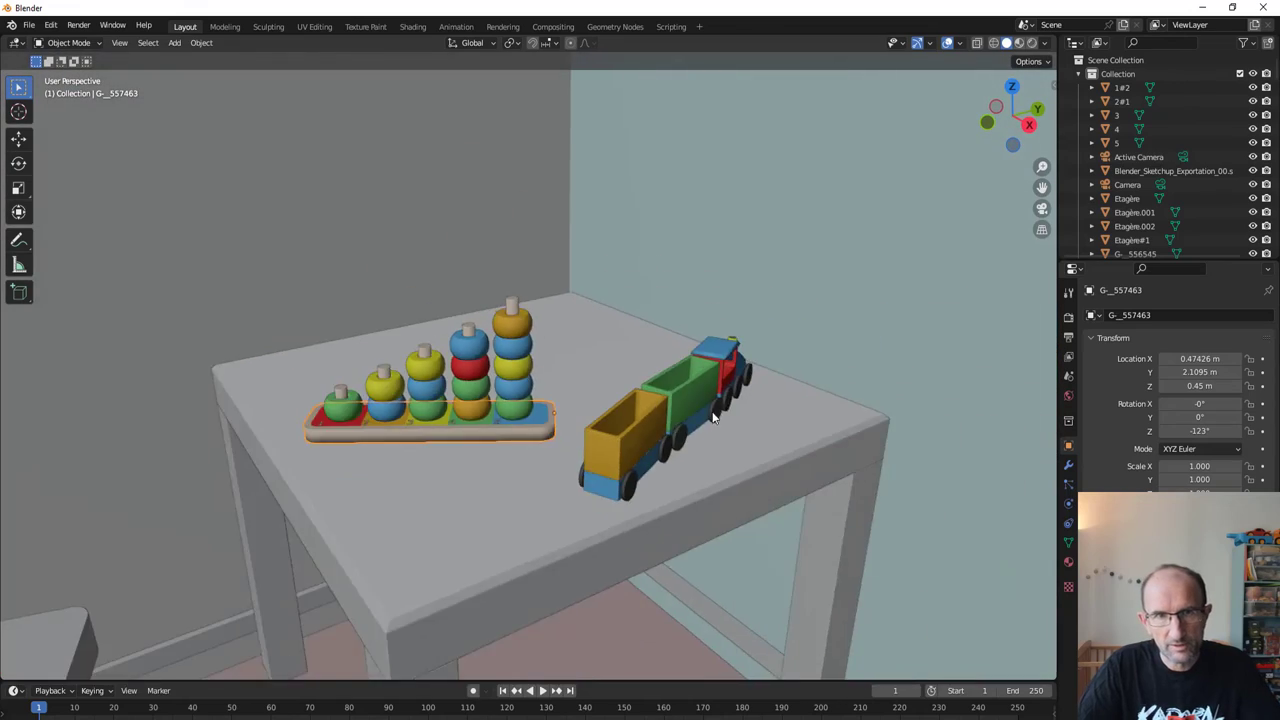
pyautogui.scroll(-5, 714, 418)
pyautogui.moveTo(571, 486)
pyautogui.mouseDown(button='middle')
pyautogui.moveTo(737, 371)
pyautogui.moveTo(771, 371)
pyautogui.moveTo(729, 258)
pyautogui.mouseUp(button='middle')
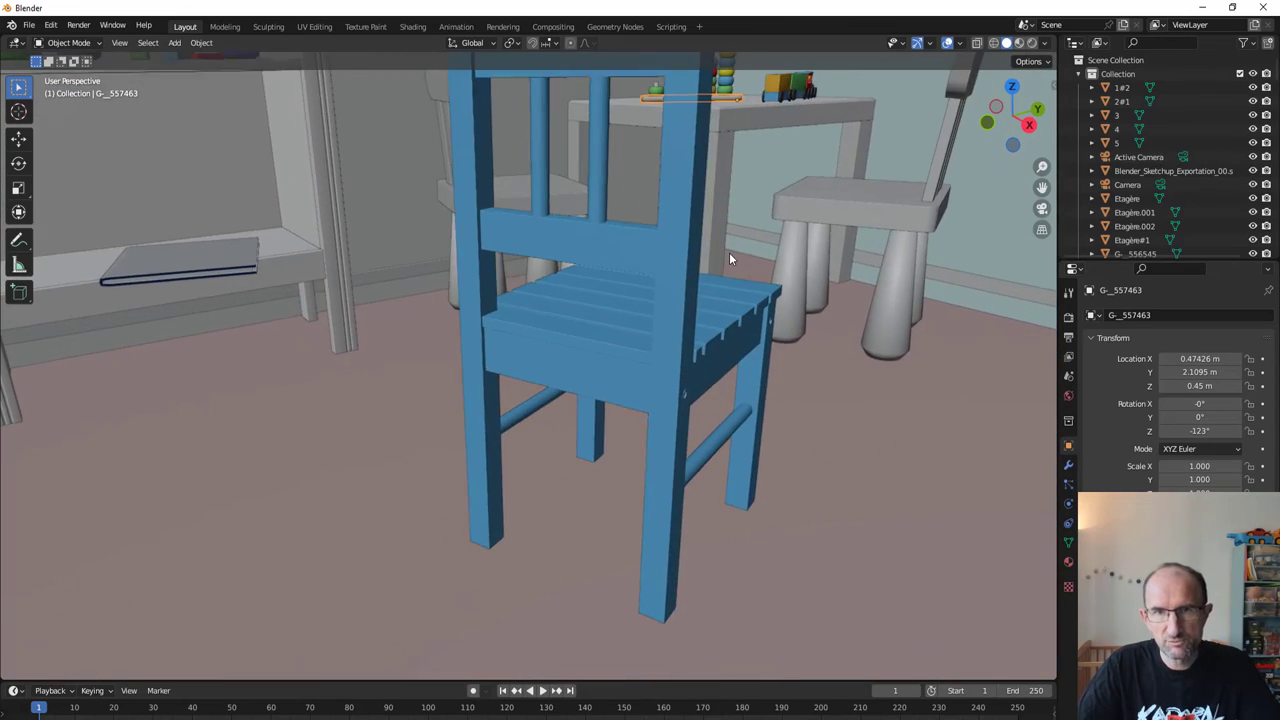
pyautogui.scroll(2, 710, 398)
pyautogui.scroll(2, 766, 430)
pyautogui.scroll(2, 742, 415)
# Zoom in on the chair's front leg and select the chair with the hole.
pyautogui.scroll(2, 761, 441)
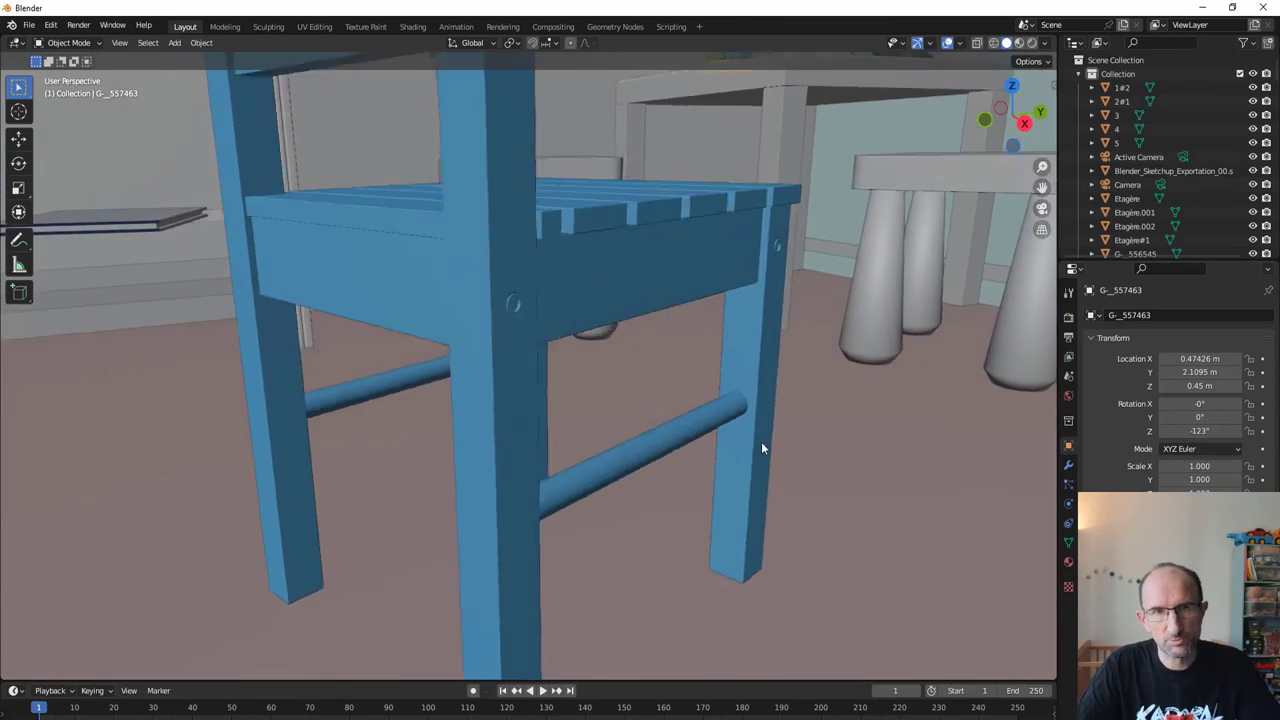
pyautogui.moveTo(761, 448); pyautogui.dragTo(611, 373, button='middle')
pyautogui.scroll(2, 615, 365)
pyautogui.scroll(2, 700, 360)
pyautogui.scroll(2, 600, 410)
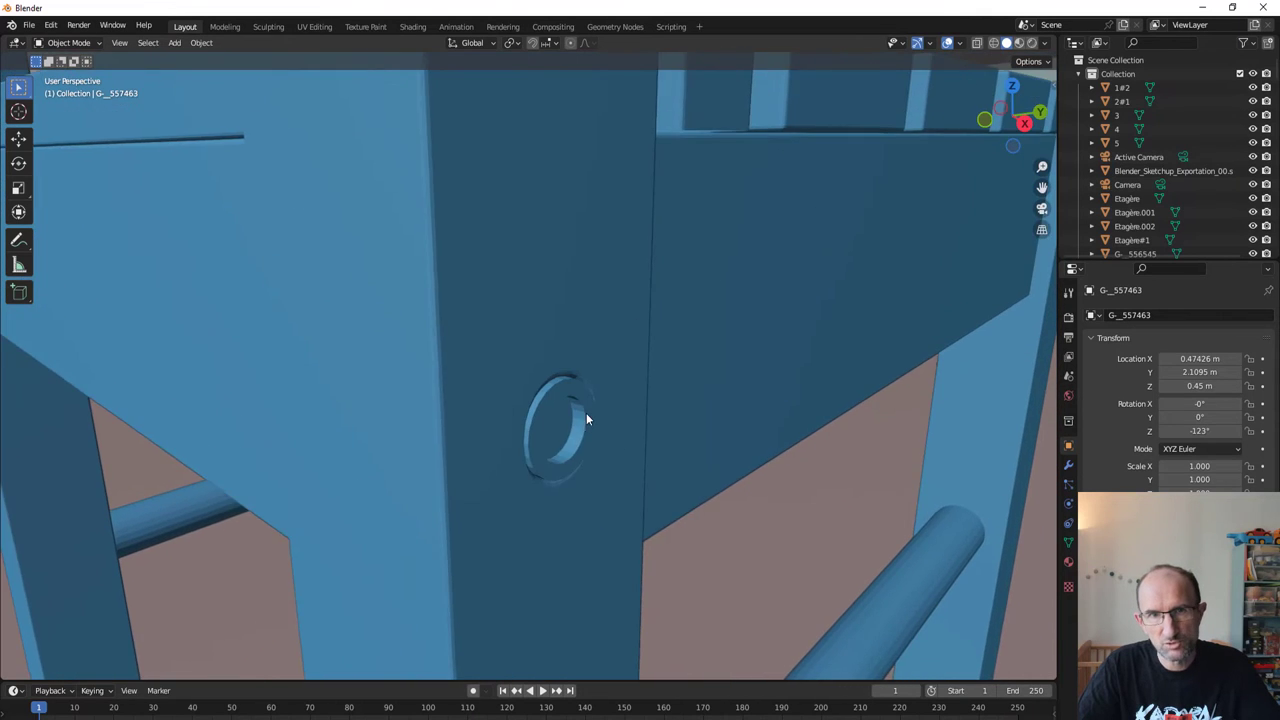
pyautogui.scroll(2, 586, 413)
pyautogui.click(576, 408)
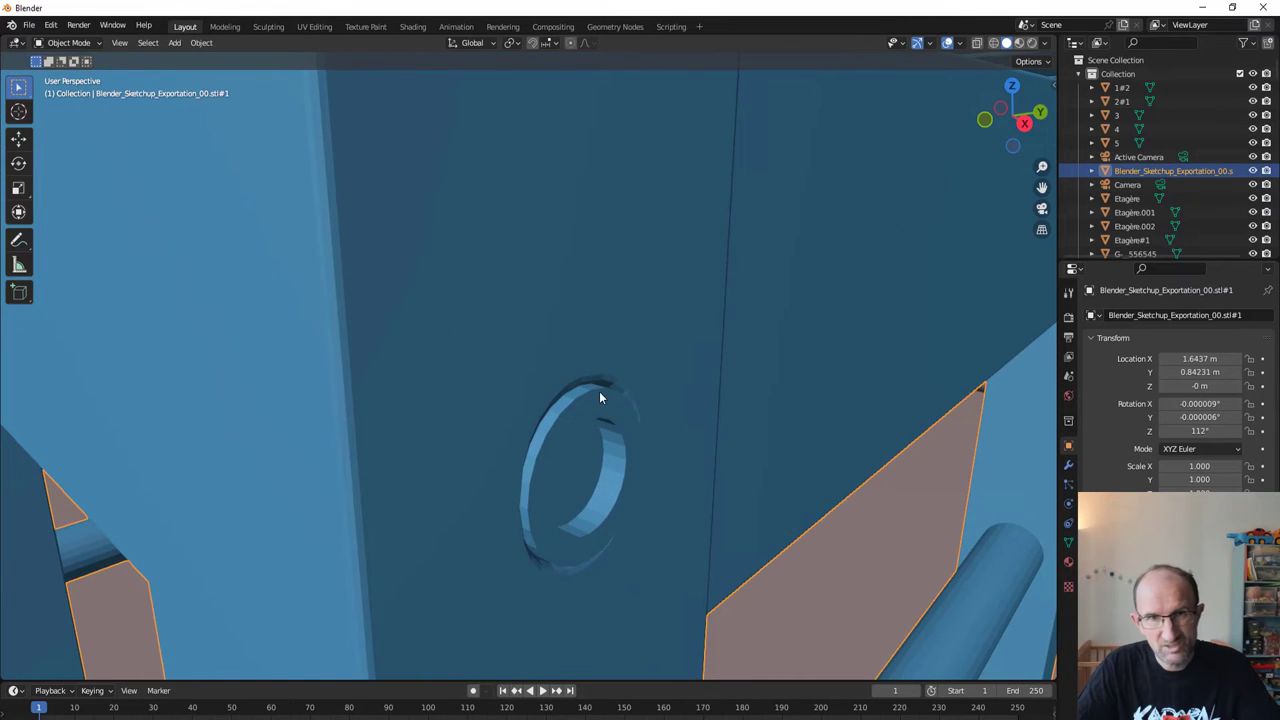
# Inspect the hole in the chair leg in Edit Mode, then return to Object Mode.
pyautogui.press('Tab')
pyautogui.moveTo(599, 395); pyautogui.dragTo(602, 410, button='middle')
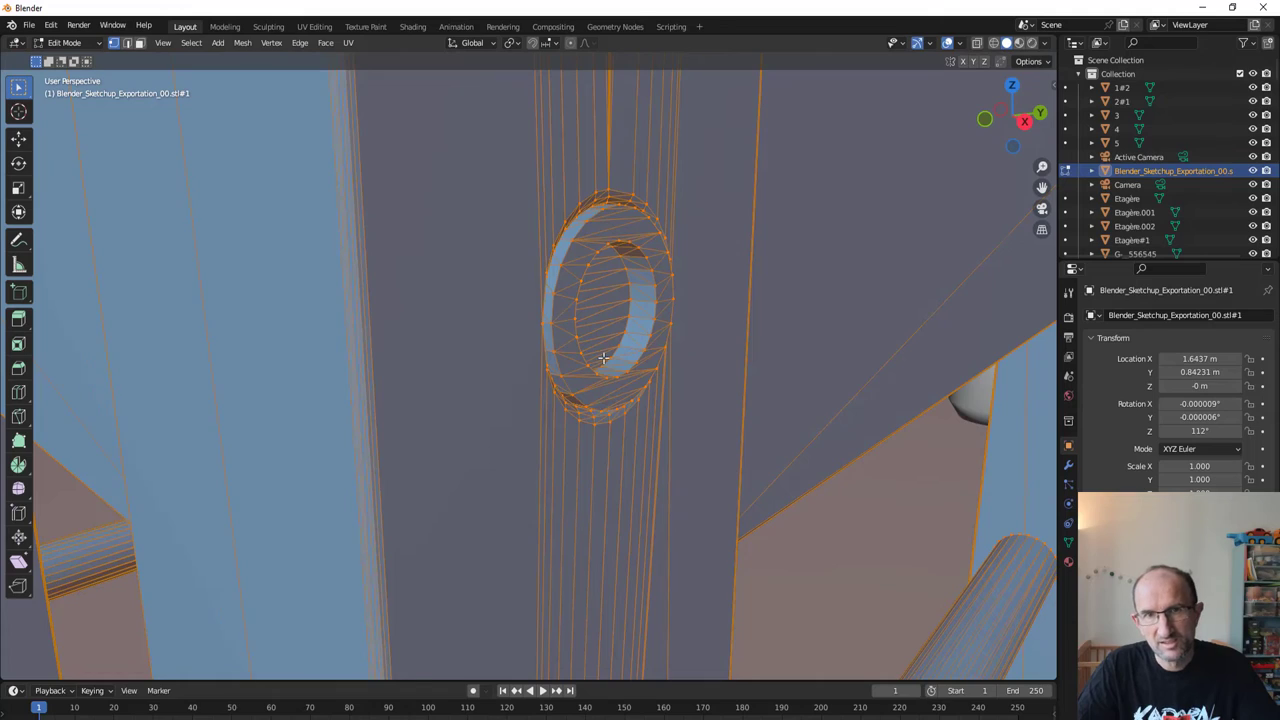
pyautogui.scroll(-2, 604, 357)
pyautogui.scroll(-2, 602, 357)
pyautogui.scroll(-2, 600, 357)
pyautogui.scroll(-2, 590, 357)
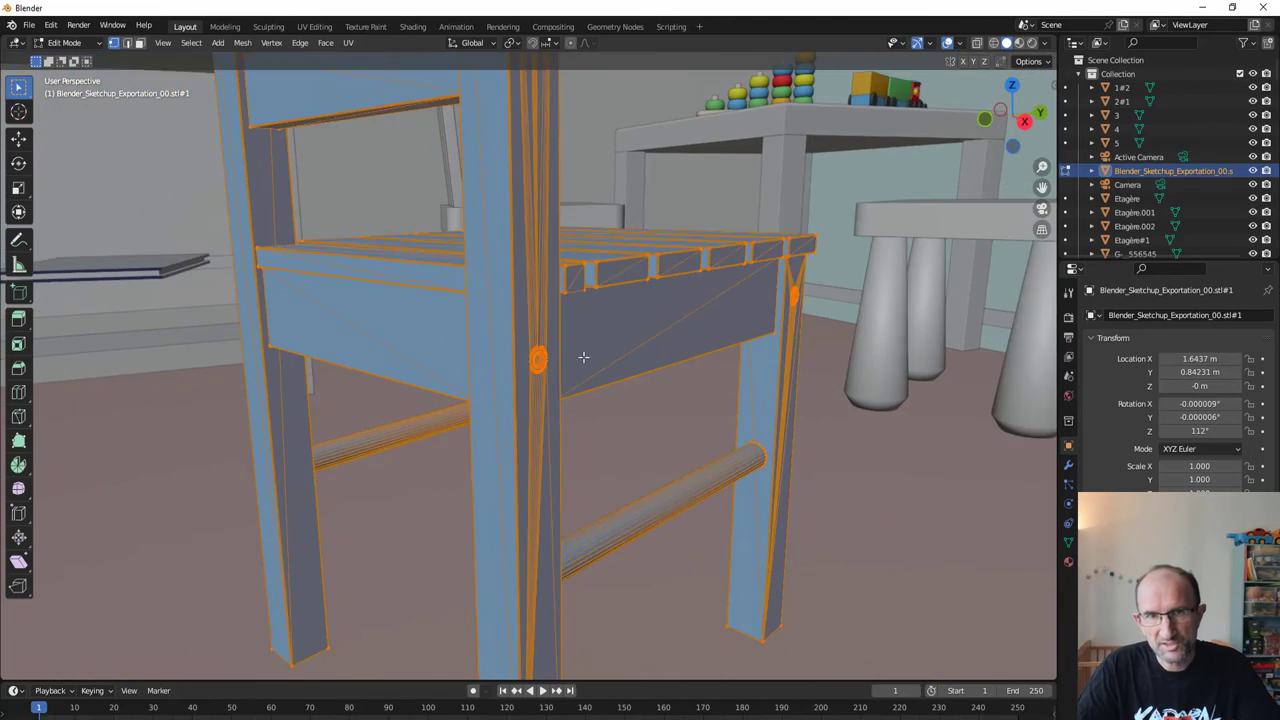
pyautogui.scroll(2, 583, 357)
pyautogui.scroll(2, 583, 340)
pyautogui.press('Tab')
# Orbit and zoom the view toward the top shelf.
pyautogui.scroll(-1, 582, 315)
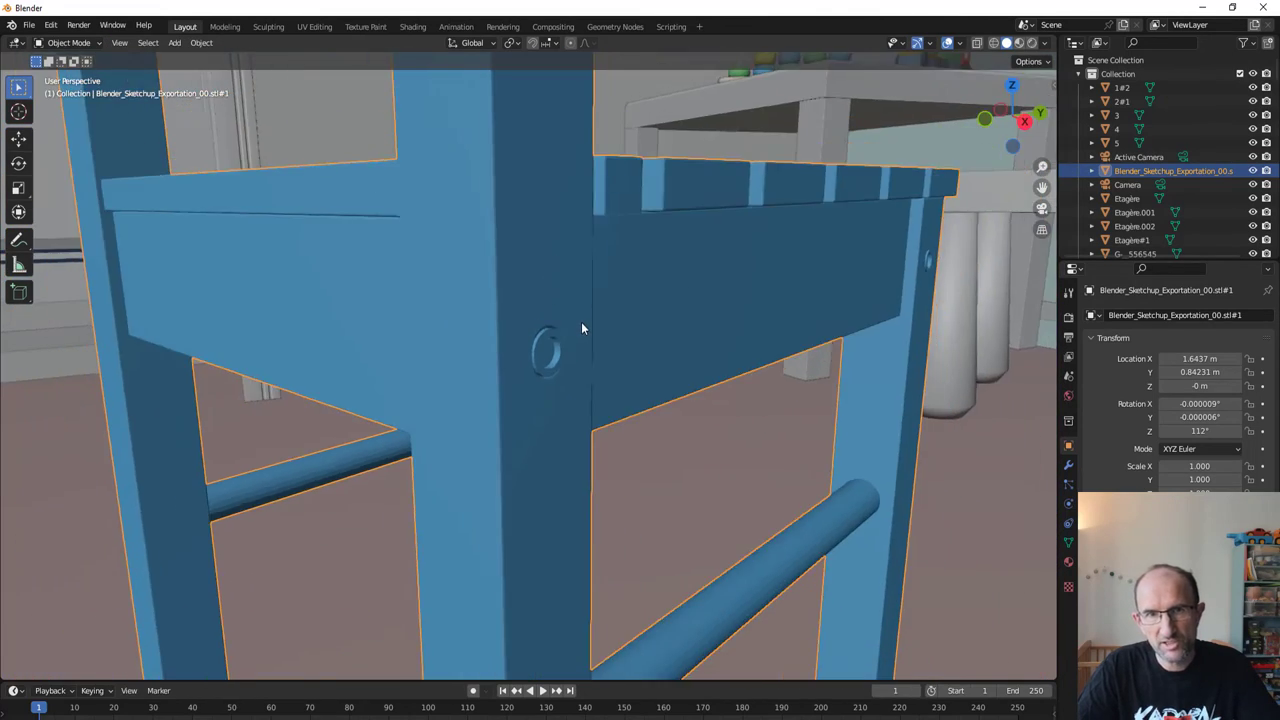
pyautogui.scroll(-3, 582, 327)
pyautogui.scroll(-3, 579, 329)
pyautogui.moveTo(579, 329); pyautogui.dragTo(599, 425, button='middle')
pyautogui.scroll(2, 511, 324)
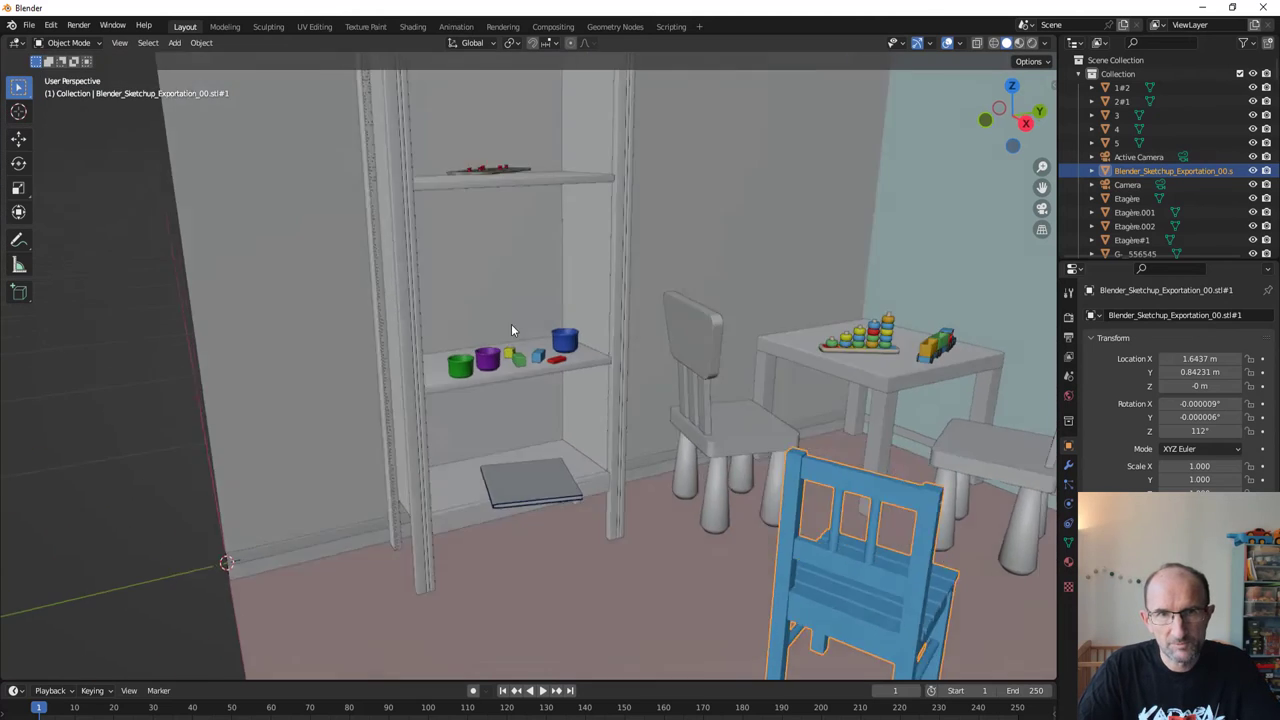
pyautogui.scroll(2, 511, 324)
pyautogui.scroll(2, 528, 439)
pyautogui.scroll(2, 471, 406)
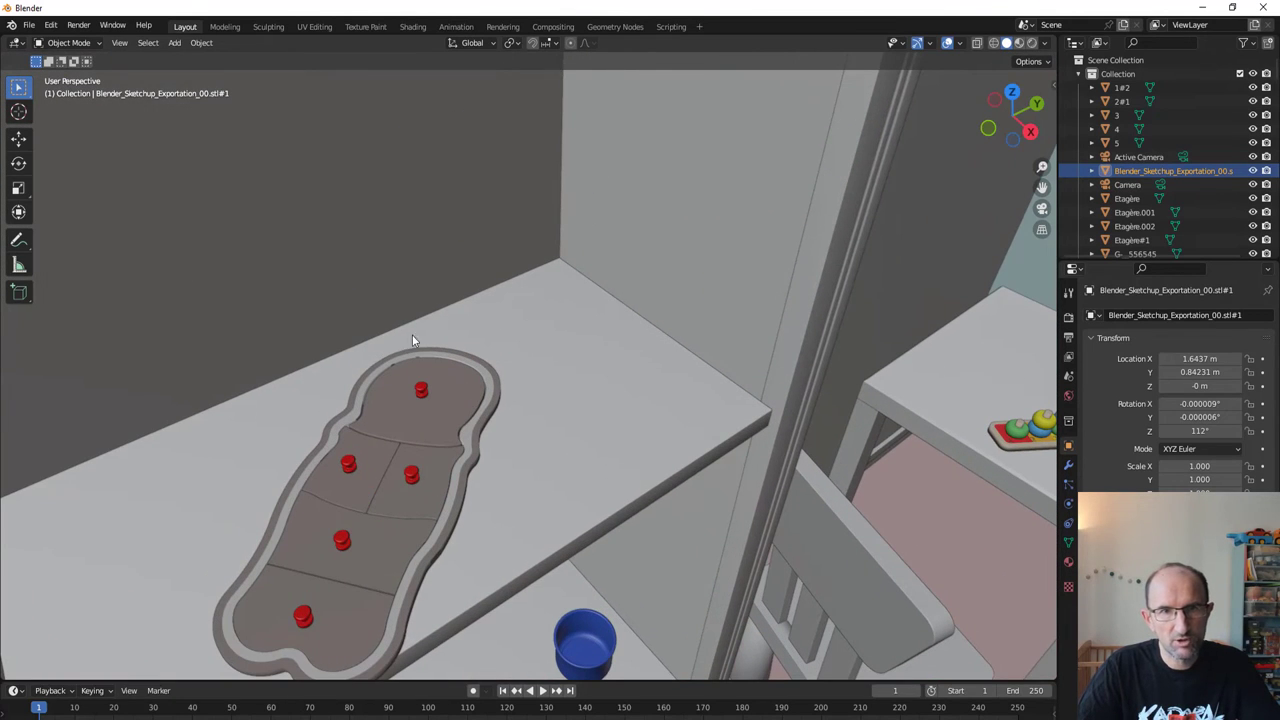
# Switch to Material Preview shading and select the red peg on the puzzle board.
pyautogui.click(1020, 45)
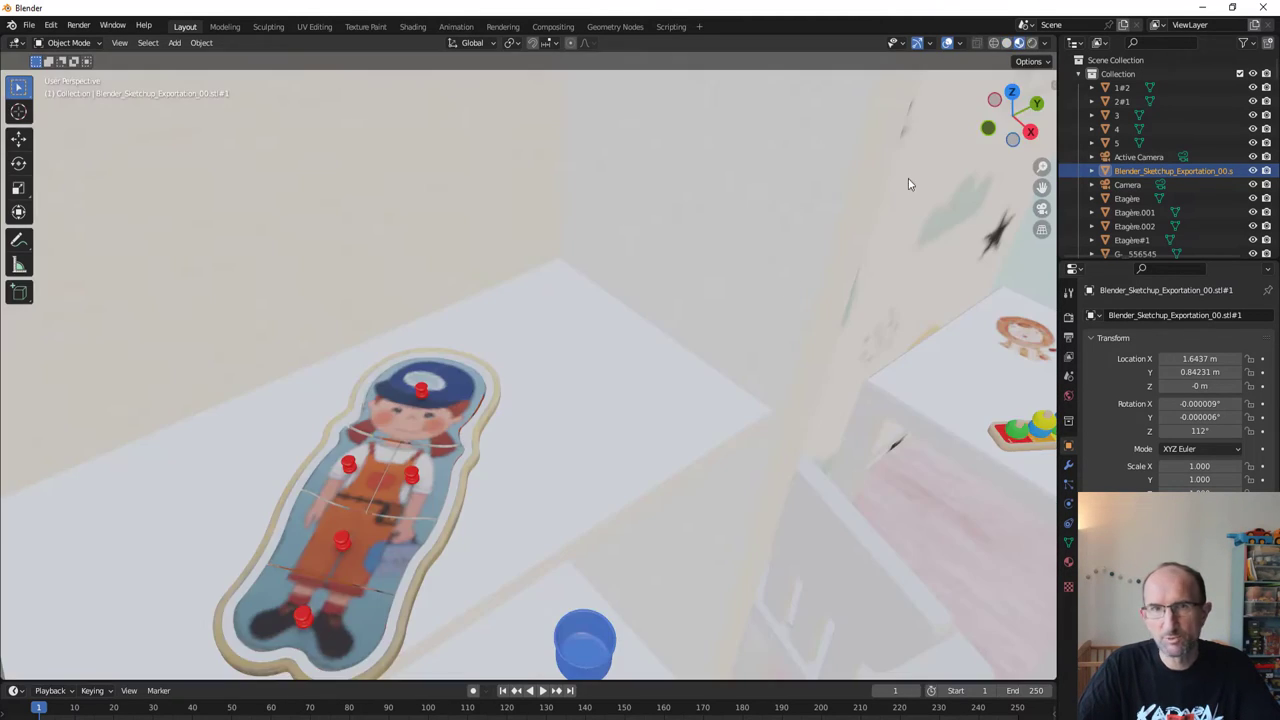
pyautogui.moveTo(458, 506); pyautogui.dragTo(593, 528, button='middle')
pyautogui.scroll(3, 593, 528)
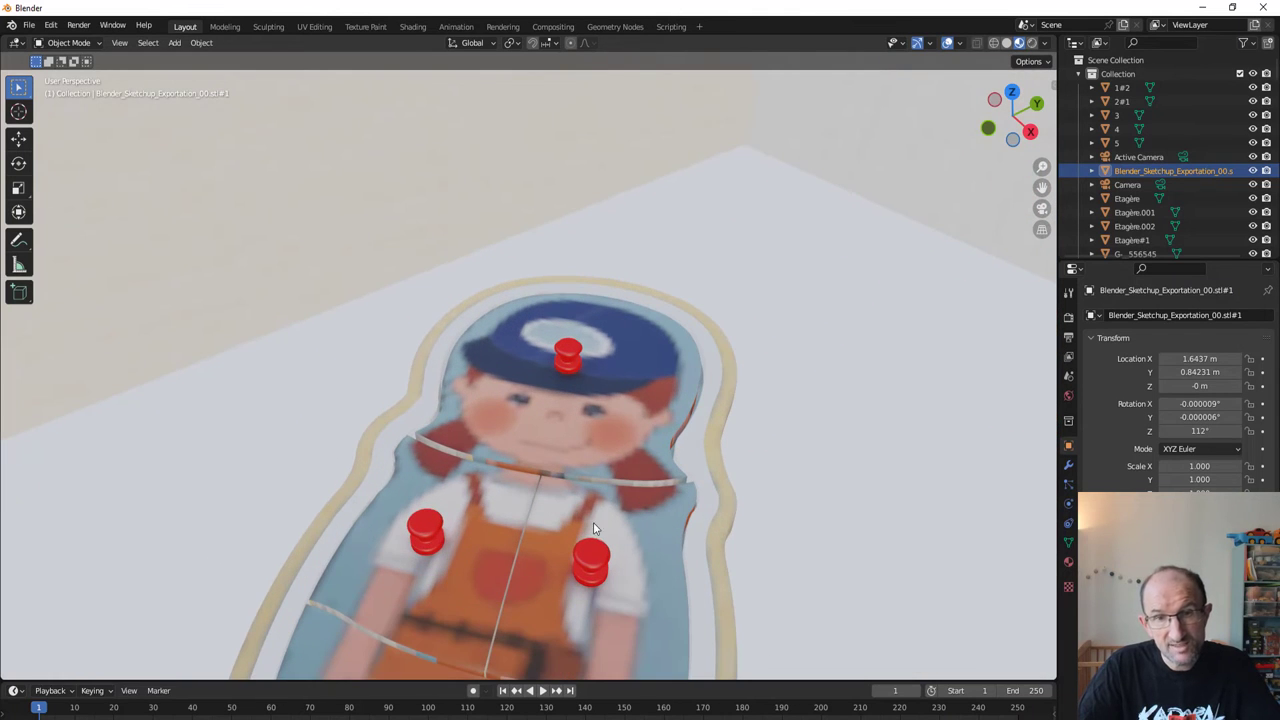
pyautogui.click(599, 557)
# Examine the textured toy shelf and puzzle board from several angles.
pyautogui.scroll(-2, 620, 550)
pyautogui.scroll(-3, 619, 506)
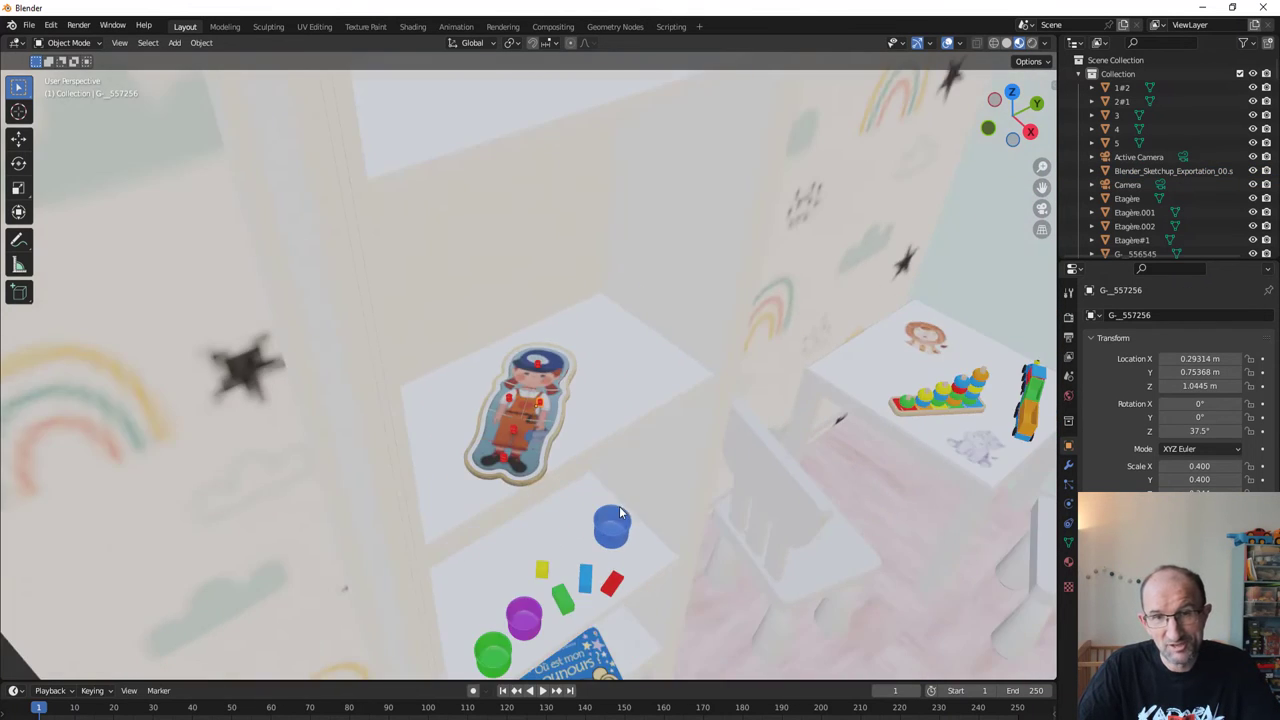
pyautogui.scroll(-2, 625, 504)
pyautogui.moveTo(635, 508)
pyautogui.mouseDown(button='middle')
pyautogui.moveTo(610, 462)
pyautogui.moveTo(520, 474)
pyautogui.mouseUp(button='middle')
pyautogui.scroll(3, 520, 474)
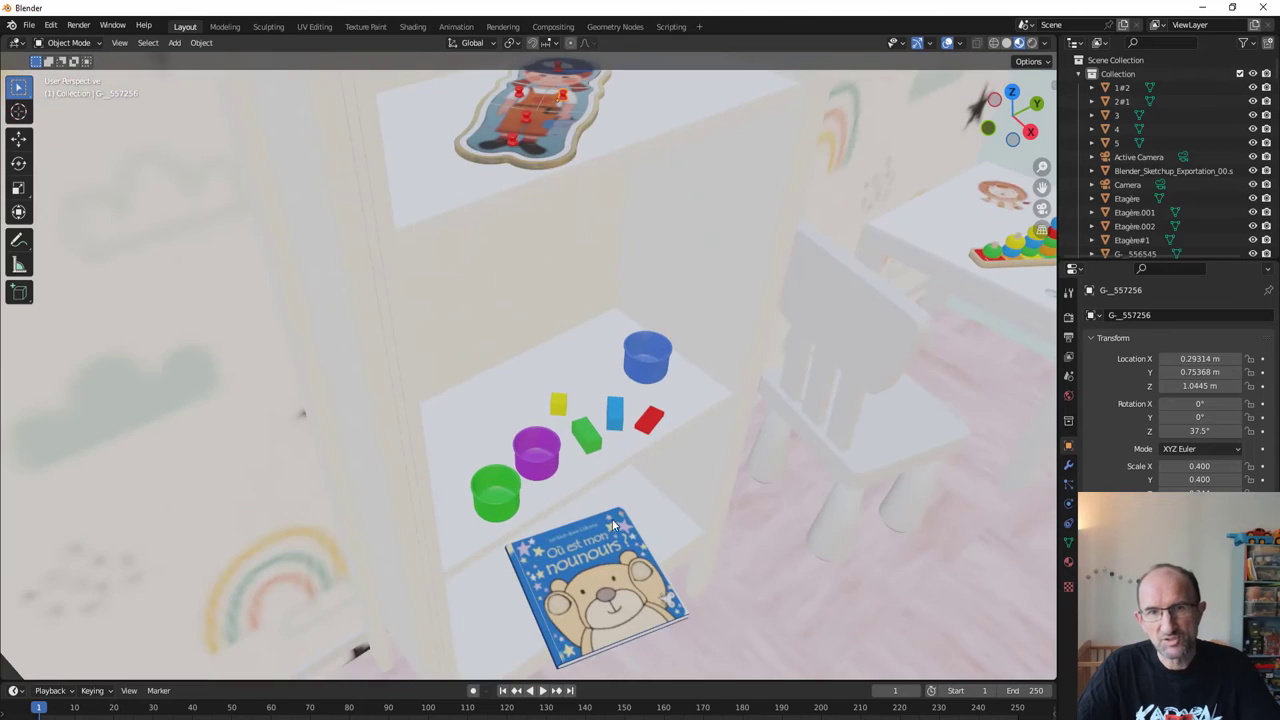
pyautogui.scroll(2, 548, 375)
pyautogui.scroll(2, 548, 375)
pyautogui.scroll(2, 547, 443)
pyautogui.scroll(-4, 547, 443)
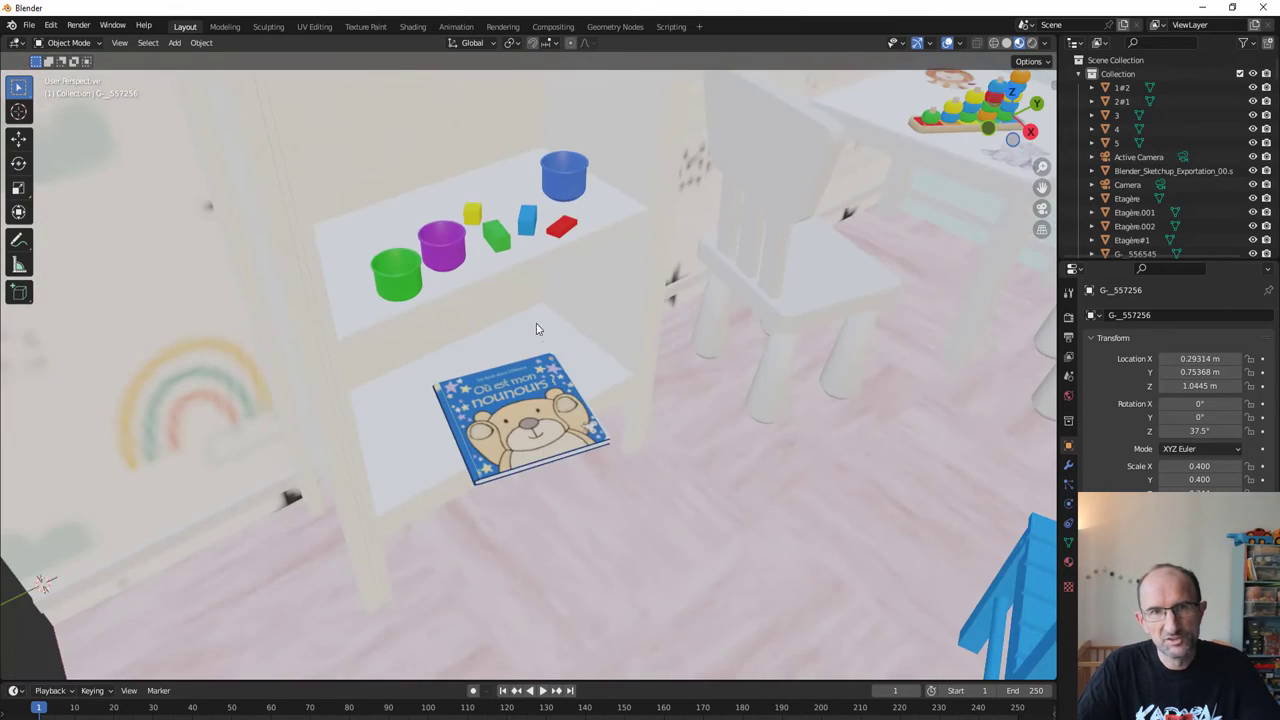
pyautogui.keyDown('shift'); pyautogui.moveTo(540, 270); pyautogui.dragTo(510, 490, button='middle'); pyautogui.keyUp('shift')
pyautogui.scroll(3, 510, 490)
pyautogui.scroll(-1, 509, 474)
pyautogui.scroll(-2, 517, 486)
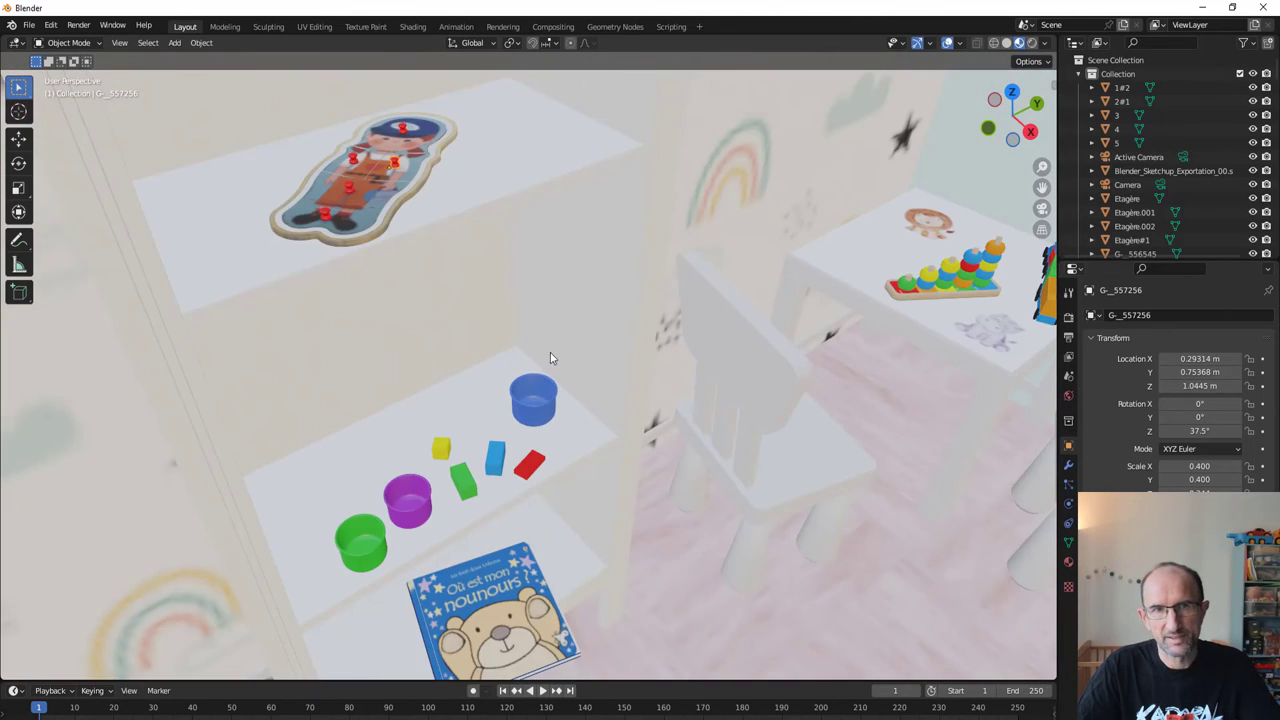
pyautogui.keyDown('shift'); pyautogui.moveTo(551, 354); pyautogui.dragTo(558, 495, button='middle'); pyautogui.keyUp('shift')
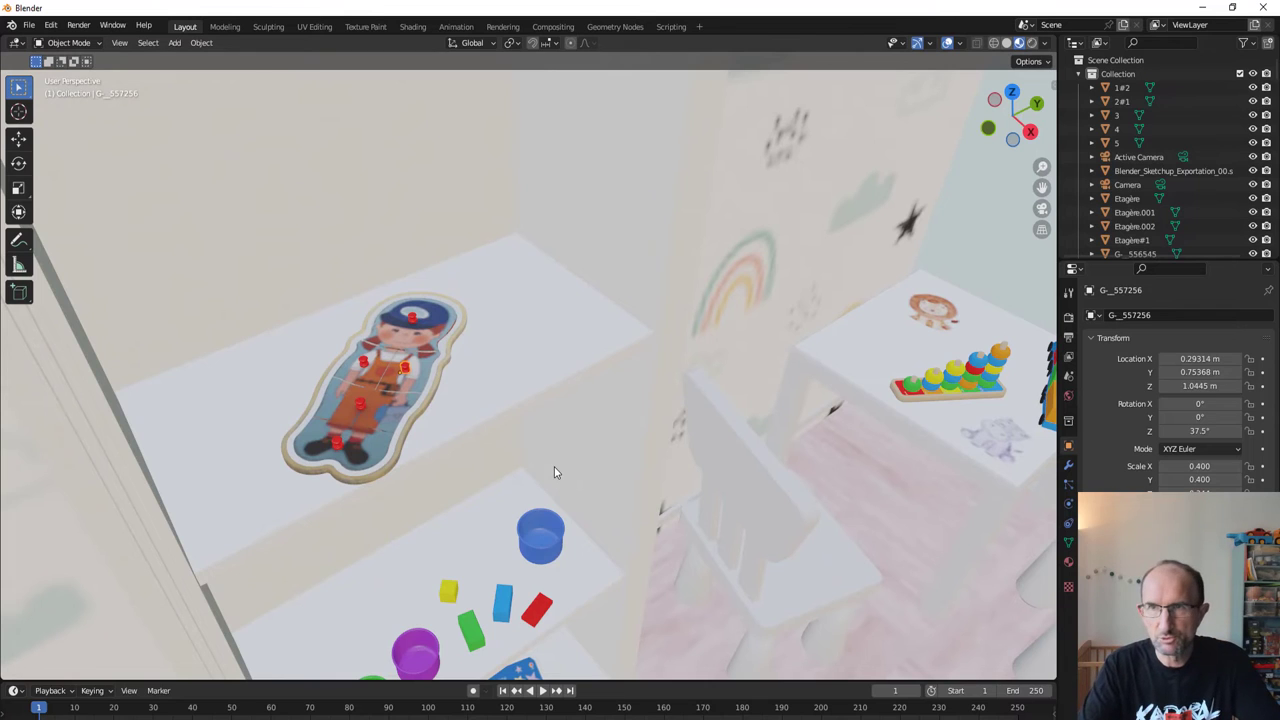
# Collapse the Collection in the Outliner and bring the shelves and table into view.
pyautogui.click(1079, 77)
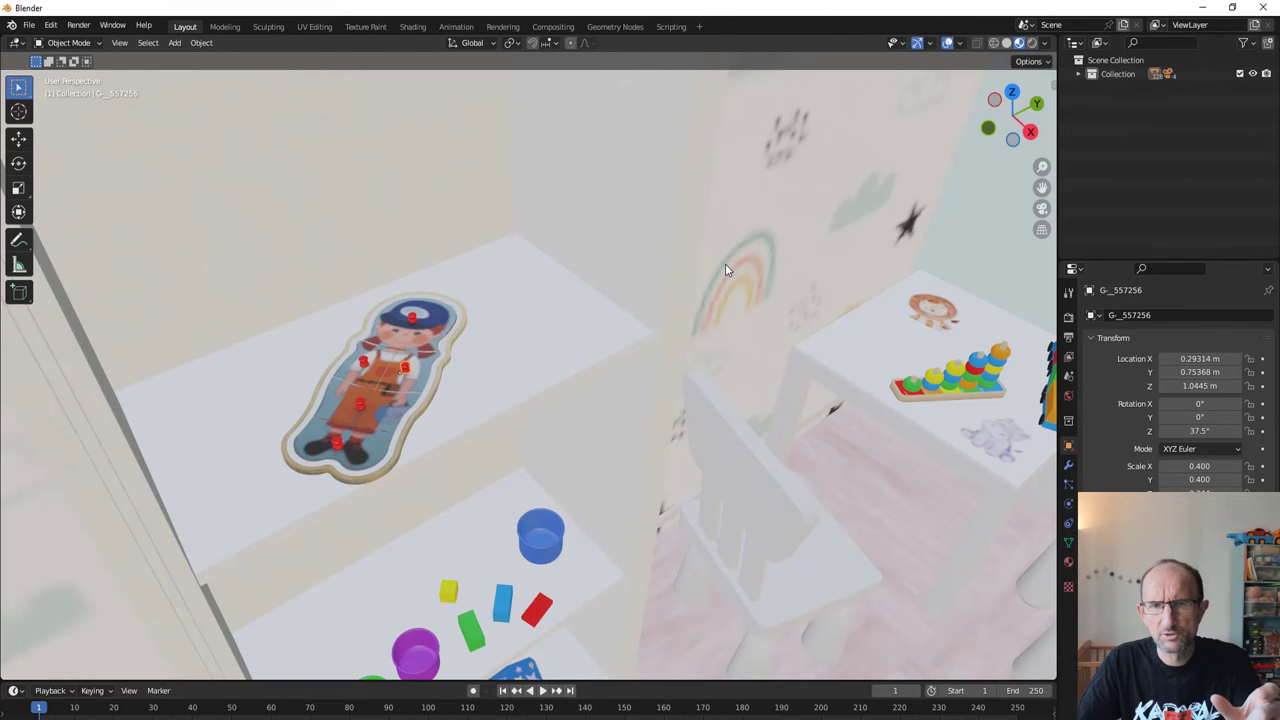
pyautogui.scroll(-3, 692, 280)
pyautogui.scroll(-5, 692, 280)
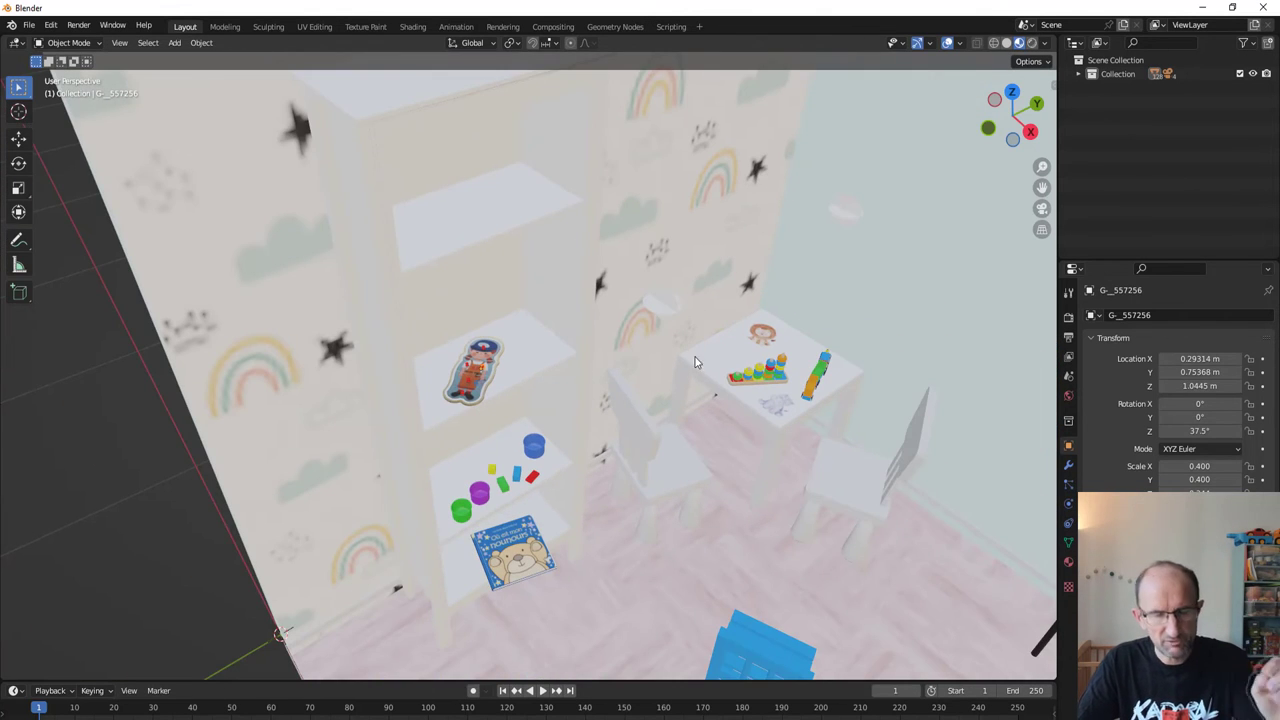
pyautogui.scroll(2, 690, 370)
pyautogui.keyDown('shift'); pyautogui.moveTo(683, 376); pyautogui.dragTo(637, 380, button='middle'); pyautogui.keyUp('shift')
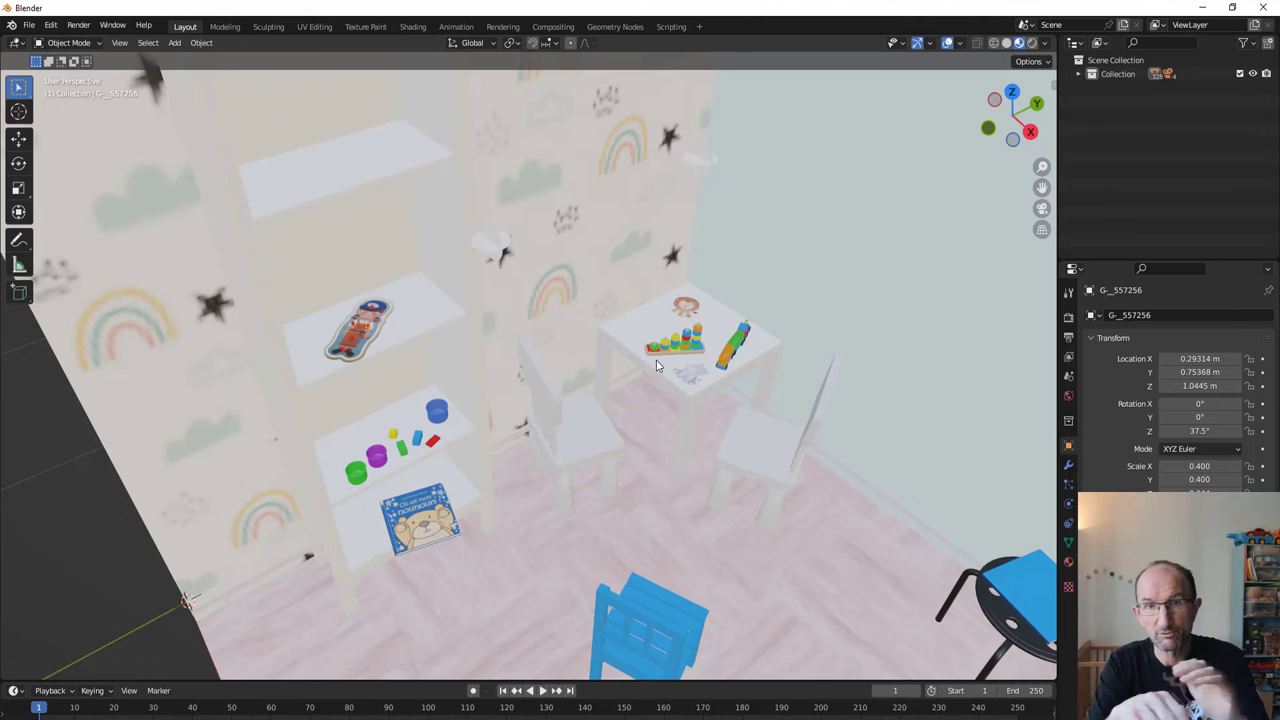
# Zoom in on the table and chairs and select the chair seat.
pyautogui.keyDown('shift'); pyautogui.moveTo(720, 410); pyautogui.dragTo(572, 392, button='middle'); pyautogui.keyUp('shift')
pyautogui.scroll(3, 640, 491)
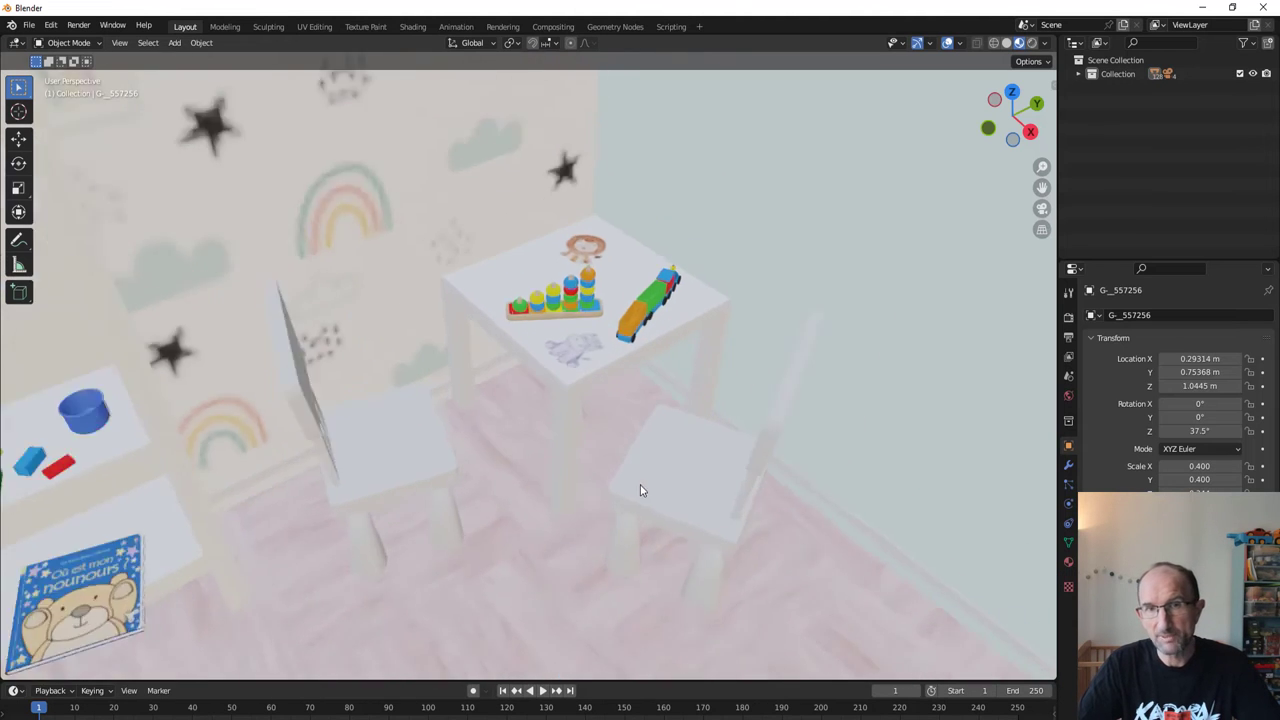
pyautogui.scroll(3, 588, 426)
pyautogui.scroll(3, 526, 437)
pyautogui.click(532, 492)
pyautogui.moveTo(532, 492)
pyautogui.mouseDown(button='middle')
pyautogui.moveTo(641, 462)
pyautogui.moveTo(676, 410)
pyautogui.mouseUp(button='middle')
pyautogui.press('Tab')
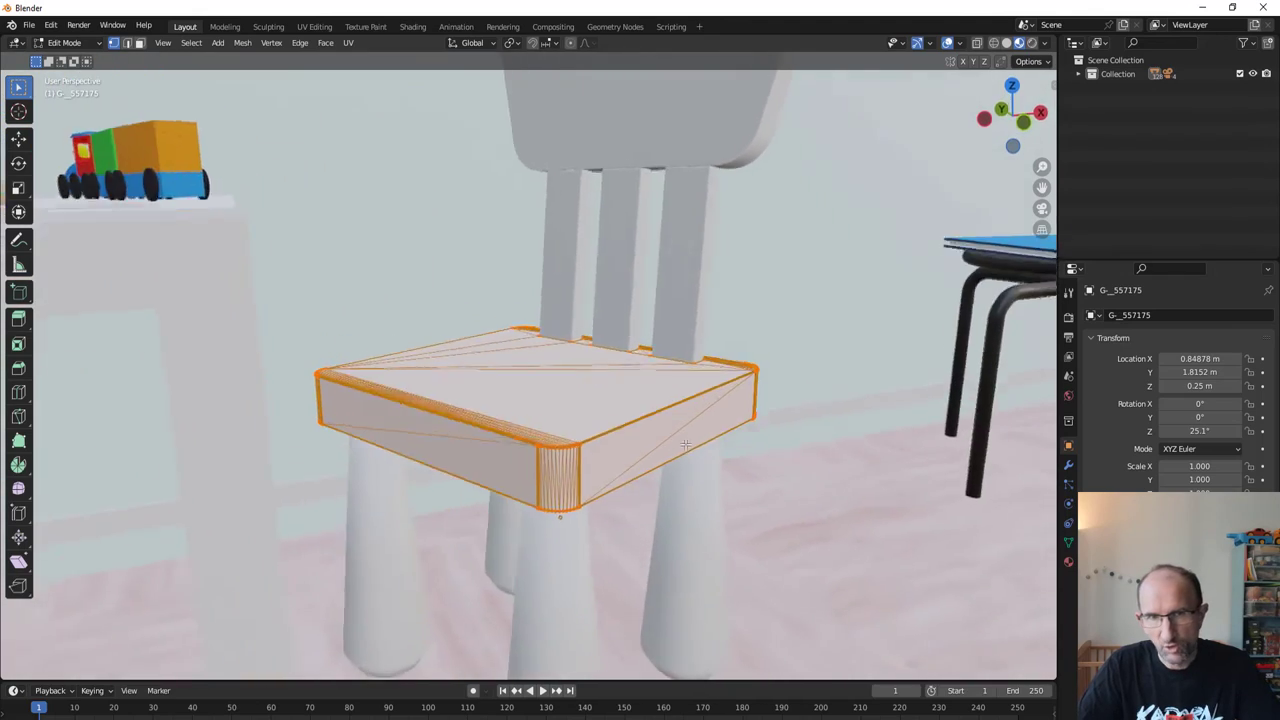
pyautogui.scroll(3, 676, 410)
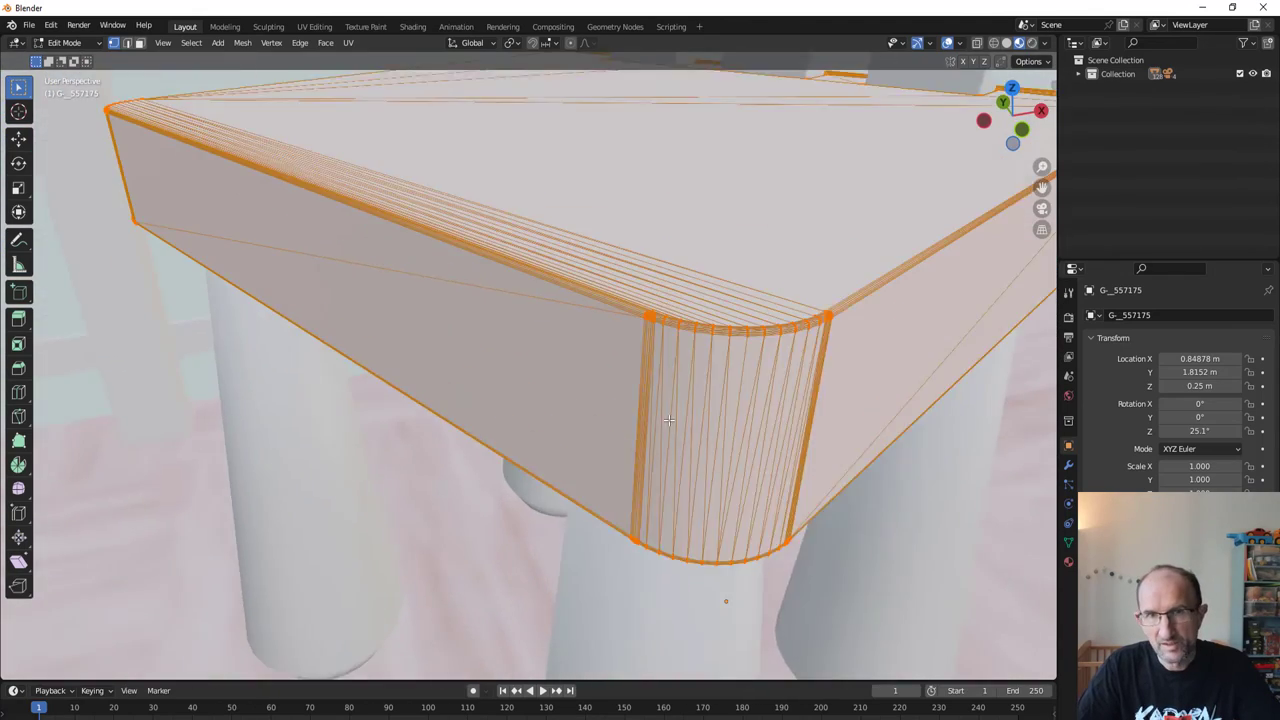
pyautogui.scroll(2, 690, 418)
pyautogui.scroll(2, 705, 426)
pyautogui.scroll(2, 720, 434)
pyautogui.moveTo(734, 442); pyautogui.dragTo(727, 449, button='middle')
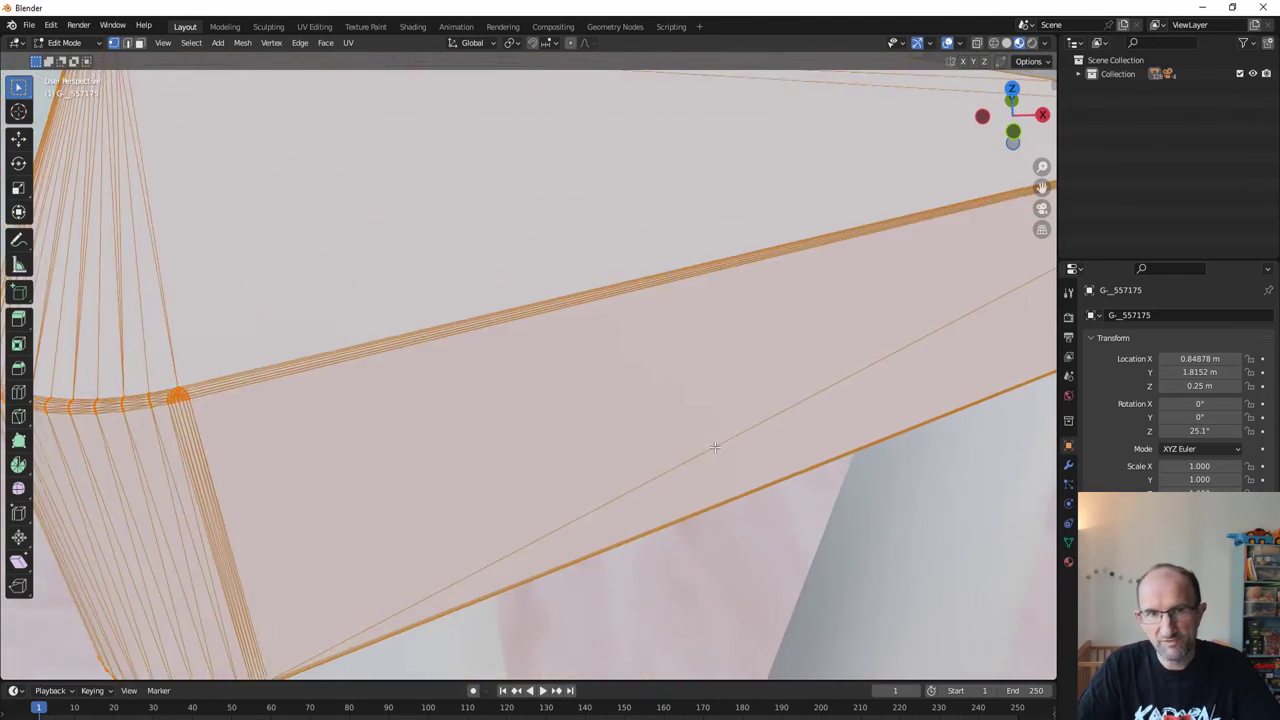
pyautogui.moveTo(559, 455); pyautogui.dragTo(589, 428, button='middle')
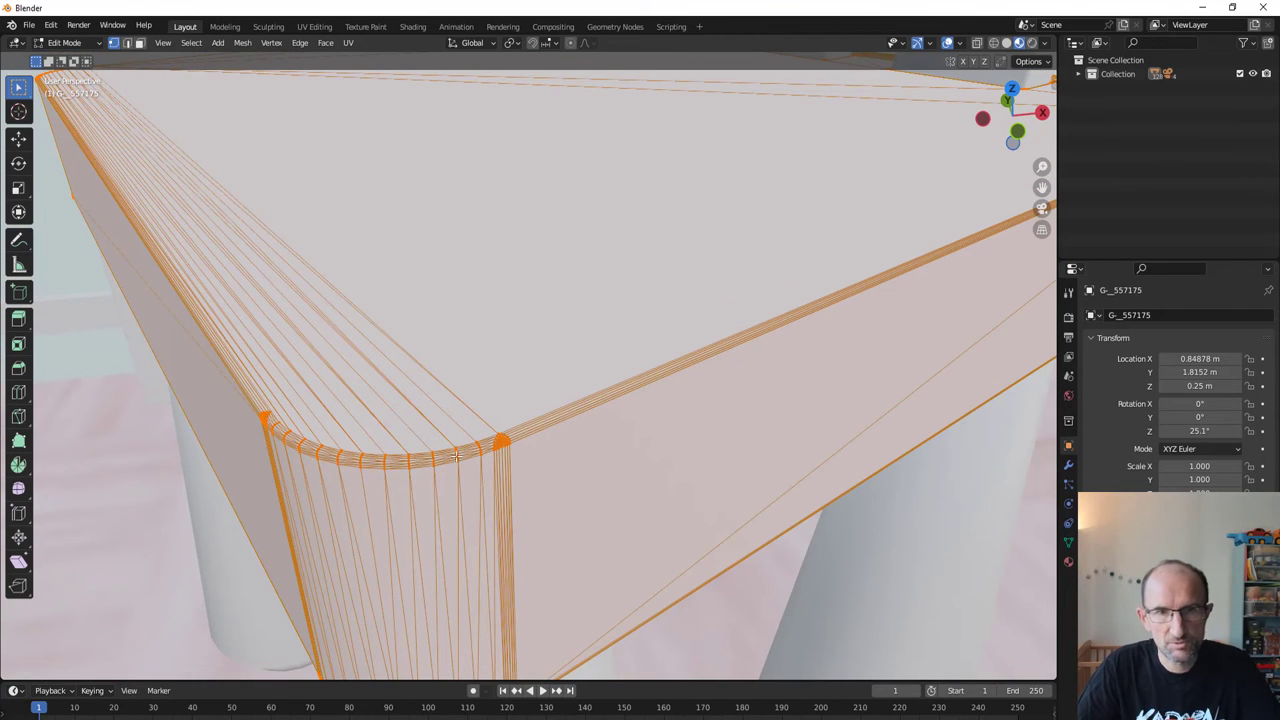
pyautogui.scroll(-5, 546, 430)
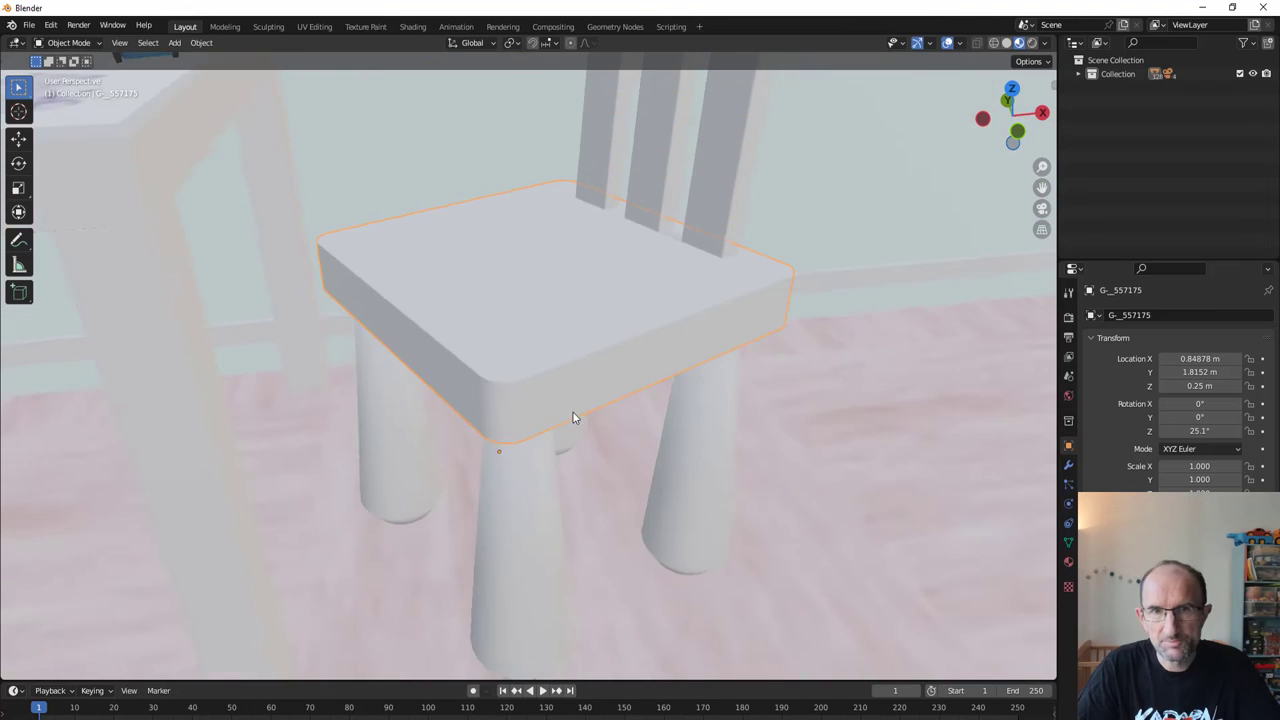
pyautogui.moveTo(571, 414)
pyautogui.mouseDown(button='middle')
pyautogui.moveTo(634, 371)
pyautogui.moveTo(549, 349)
pyautogui.moveTo(587, 374)
pyautogui.mouseUp(button='middle')
pyautogui.scroll(-5, 593, 374)
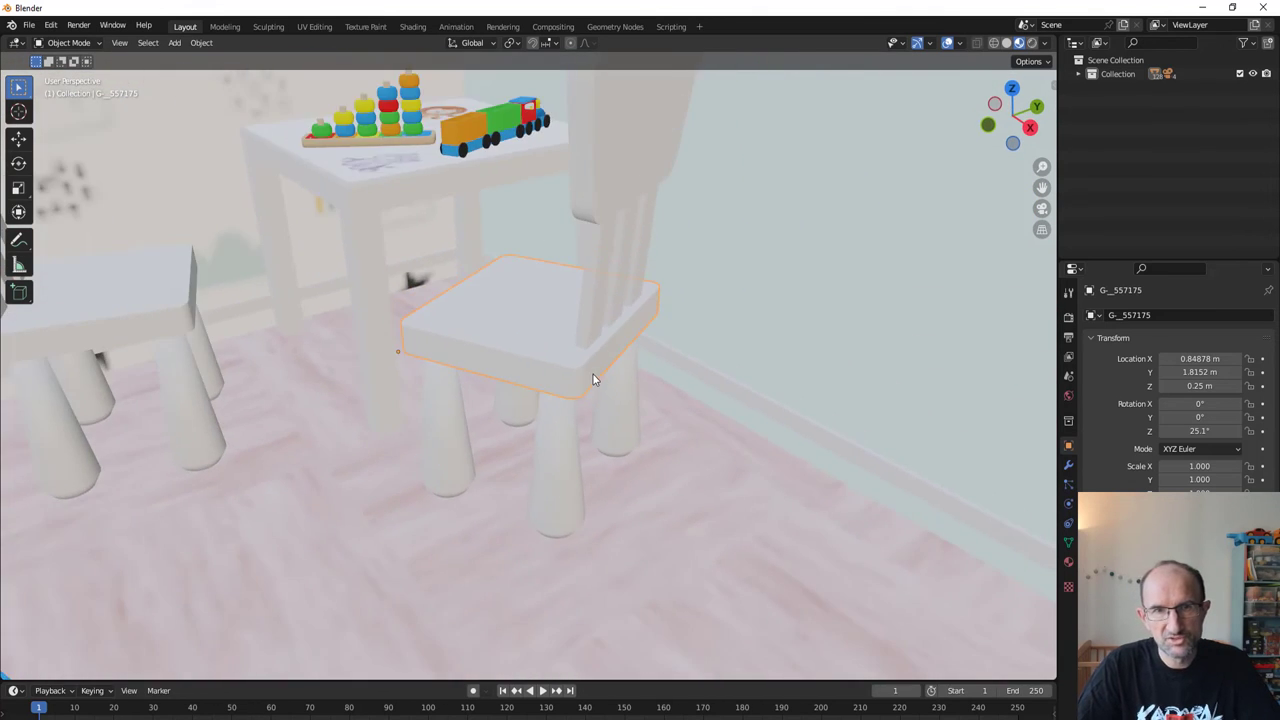
pyautogui.scroll(-6, 659, 399)
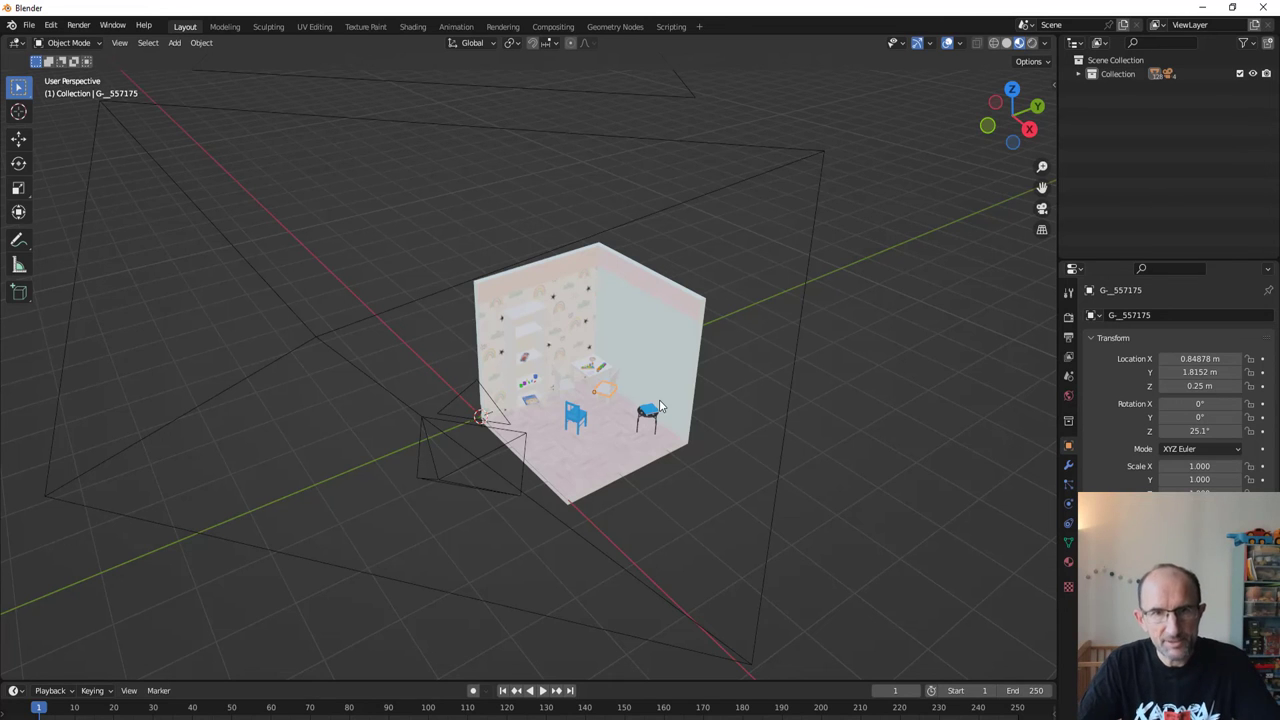
# Look at the room through the scene camera.
pyautogui.moveTo(531, 422)
pyautogui.keyDown('shift'); pyautogui.mouseDown(button='middle')
pyautogui.moveTo(575, 478)
pyautogui.moveTo(615, 456)
pyautogui.moveTo(694, 445)
pyautogui.moveTo(820, 437)
pyautogui.moveTo(860, 454)
pyautogui.moveTo(929, 425)
pyautogui.moveTo(657, 403)
pyautogui.moveTo(615, 449)
pyautogui.mouseUp(button='middle'); pyautogui.keyUp('shift')
pyautogui.scroll(-4, 575, 478)
pyautogui.scroll(-5, 618, 445)
pyautogui.scroll(-3, 622, 442)
pyautogui.scroll(5, 580, 432)
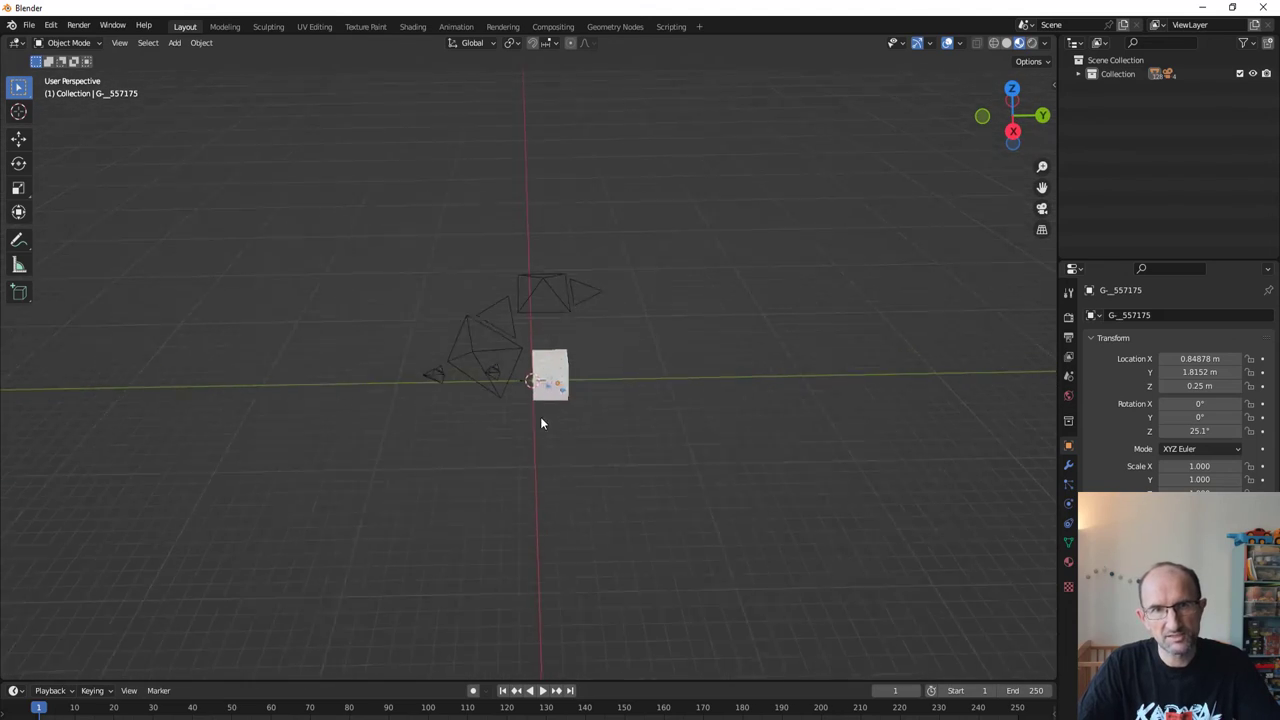
pyautogui.scroll(7, 525, 412)
pyautogui.press('KP_0')
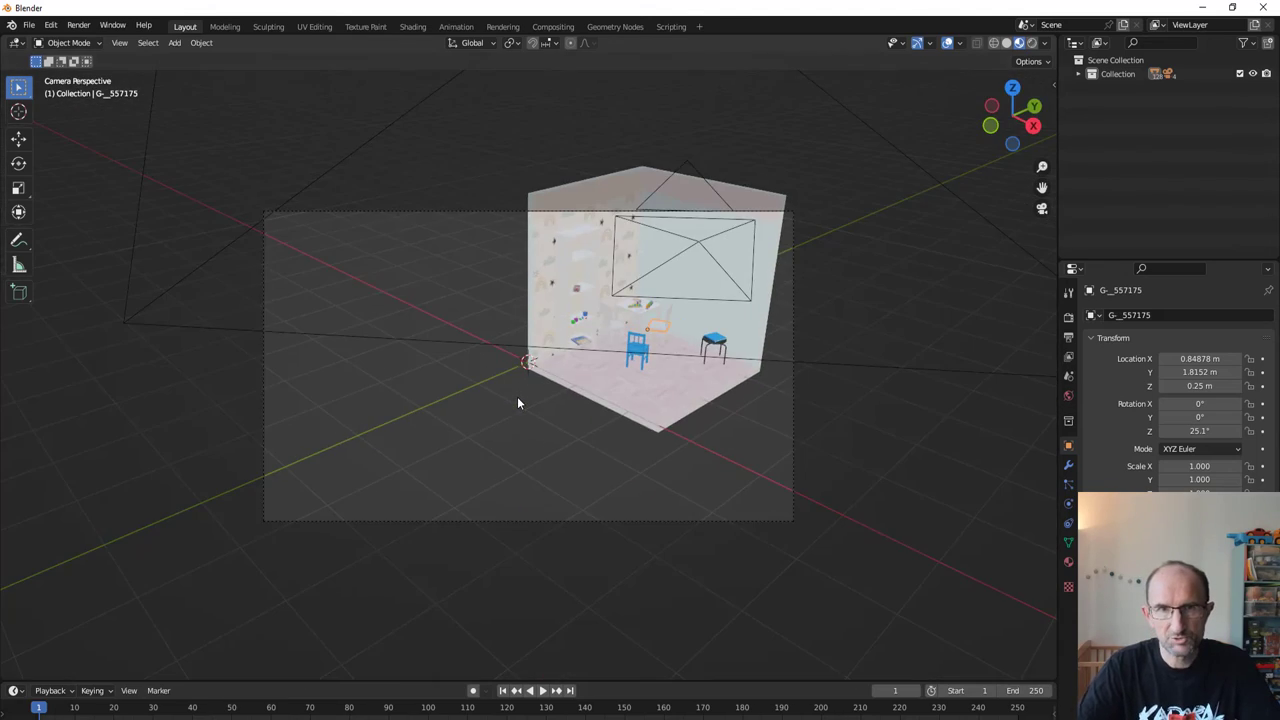
# Orbit out, select the Vue de dessus top camera and align the view to it.
pyautogui.scroll(-5, 509, 405)
pyautogui.moveTo(489, 420)
pyautogui.mouseDown(button='middle')
pyautogui.moveTo(683, 486)
pyautogui.moveTo(589, 478)
pyautogui.mouseUp(button='middle')
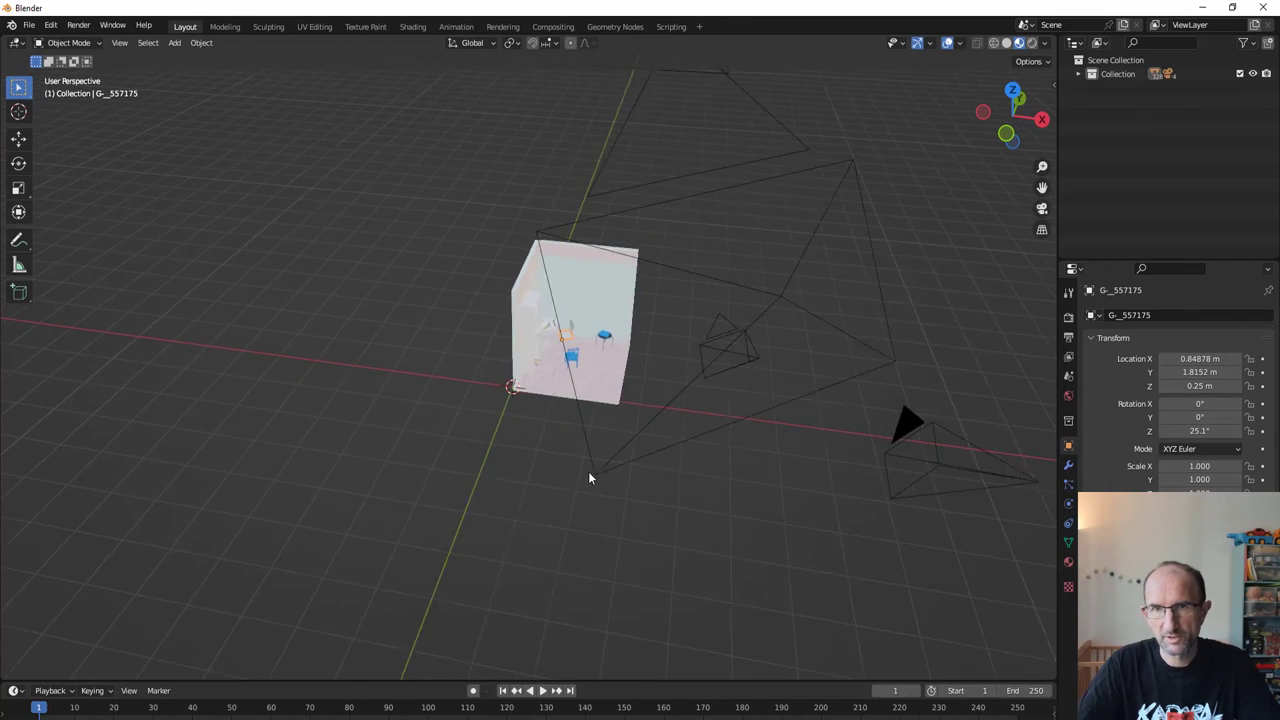
pyautogui.click(835, 424)
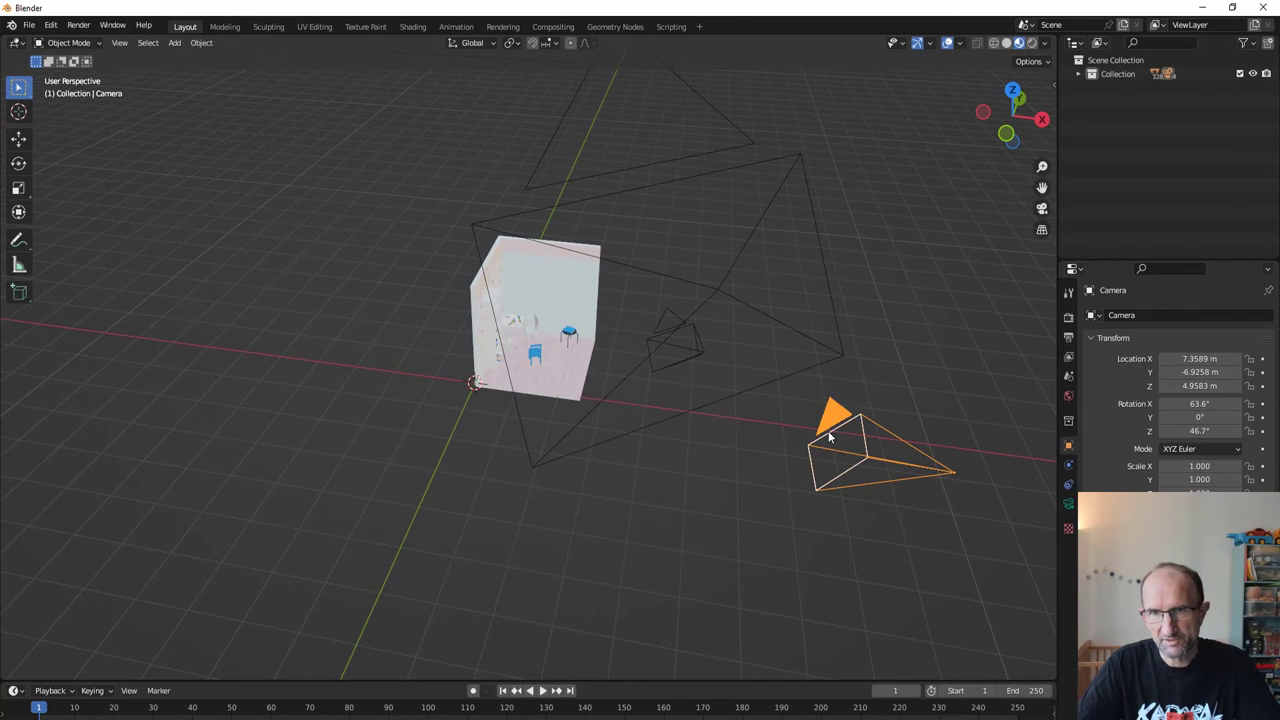
pyautogui.moveTo(837, 425)
pyautogui.mouseDown(button='middle')
pyautogui.moveTo(803, 431)
pyautogui.moveTo(857, 423)
pyautogui.moveTo(480, 502)
pyautogui.moveTo(566, 443)
pyautogui.moveTo(533, 336)
pyautogui.mouseUp(button='middle')
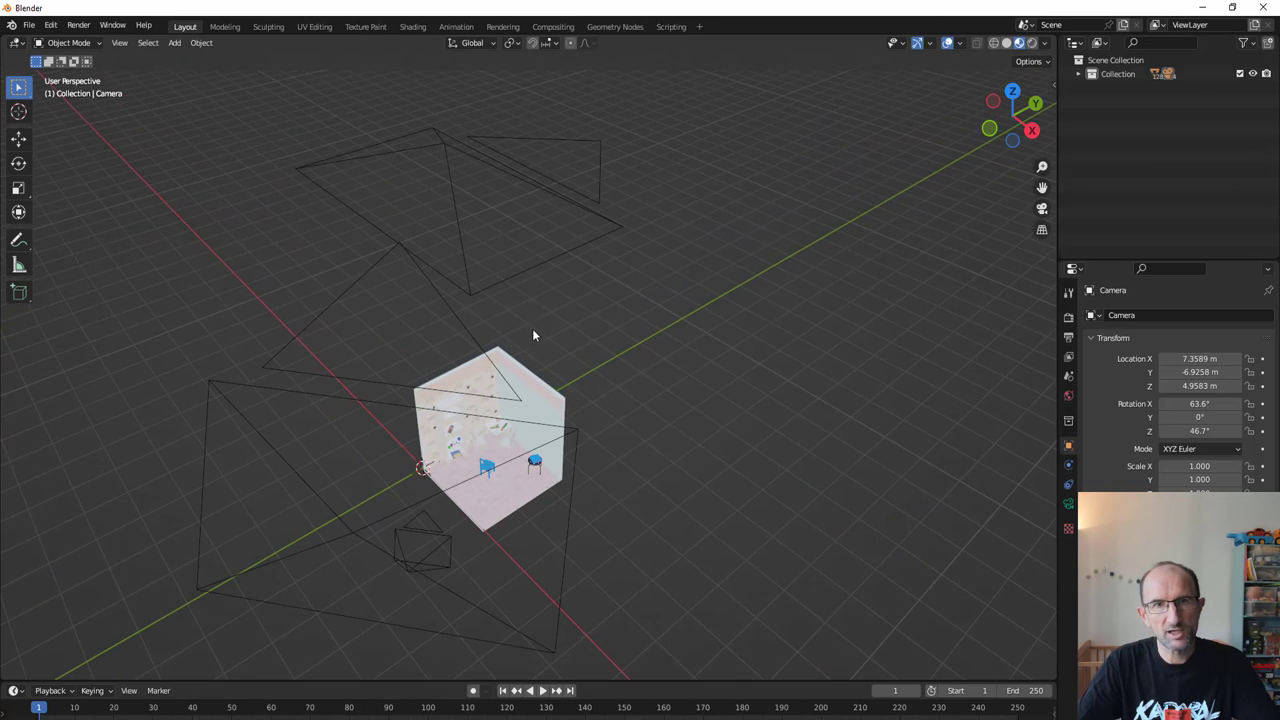
pyautogui.click(524, 269)
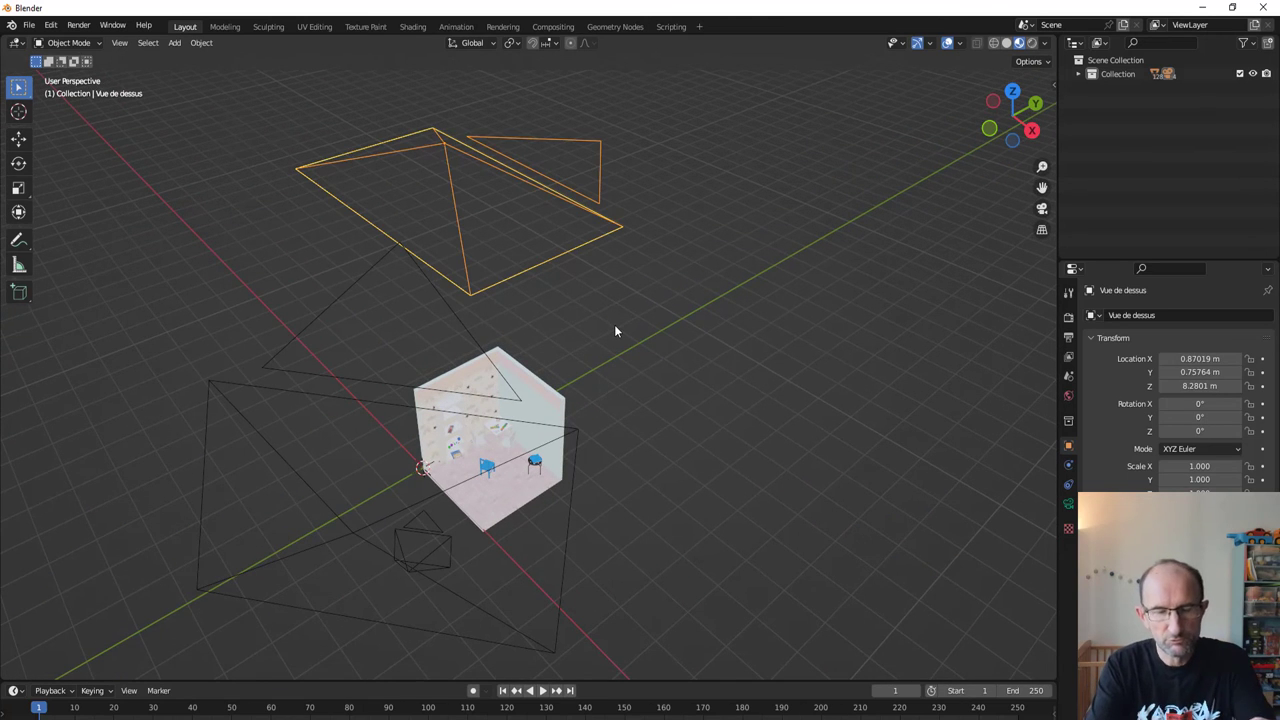
pyautogui.press('ctrl+KP_0')
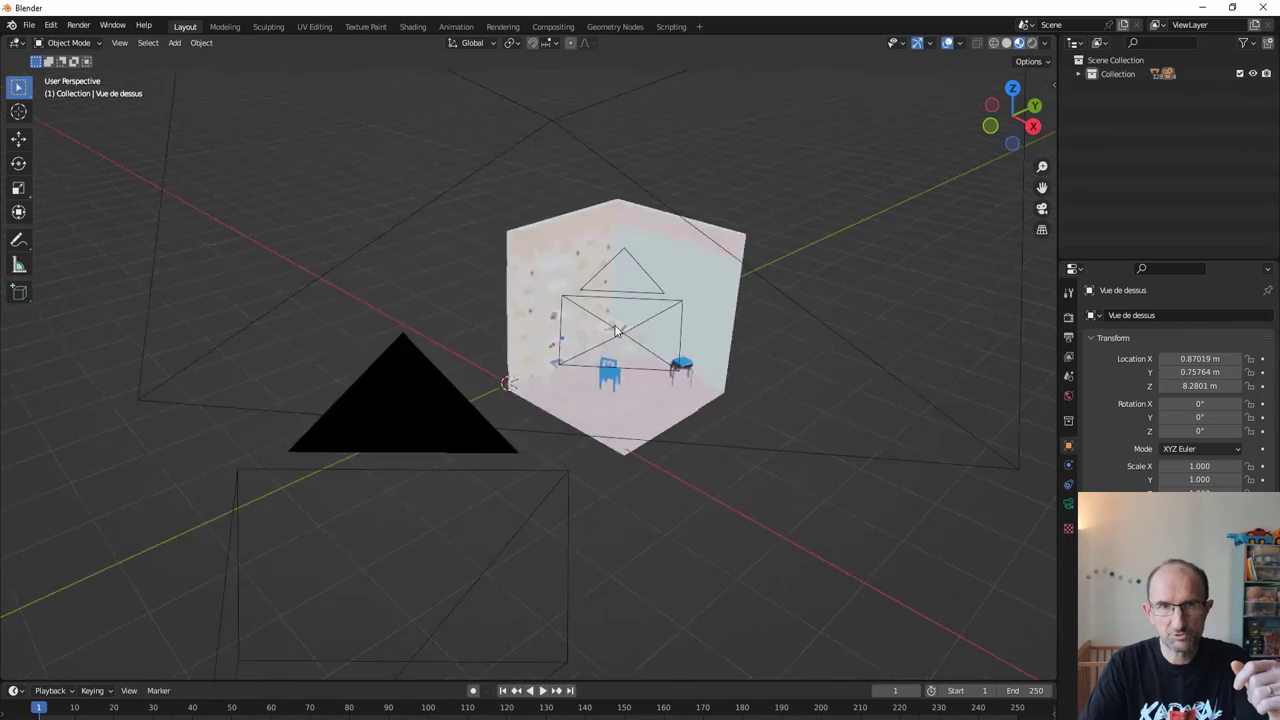
pyautogui.moveTo(509, 423)
pyautogui.mouseDown(button='middle')
pyautogui.moveTo(556, 475)
pyautogui.moveTo(622, 376)
pyautogui.moveTo(555, 330)
pyautogui.mouseUp(button='middle')
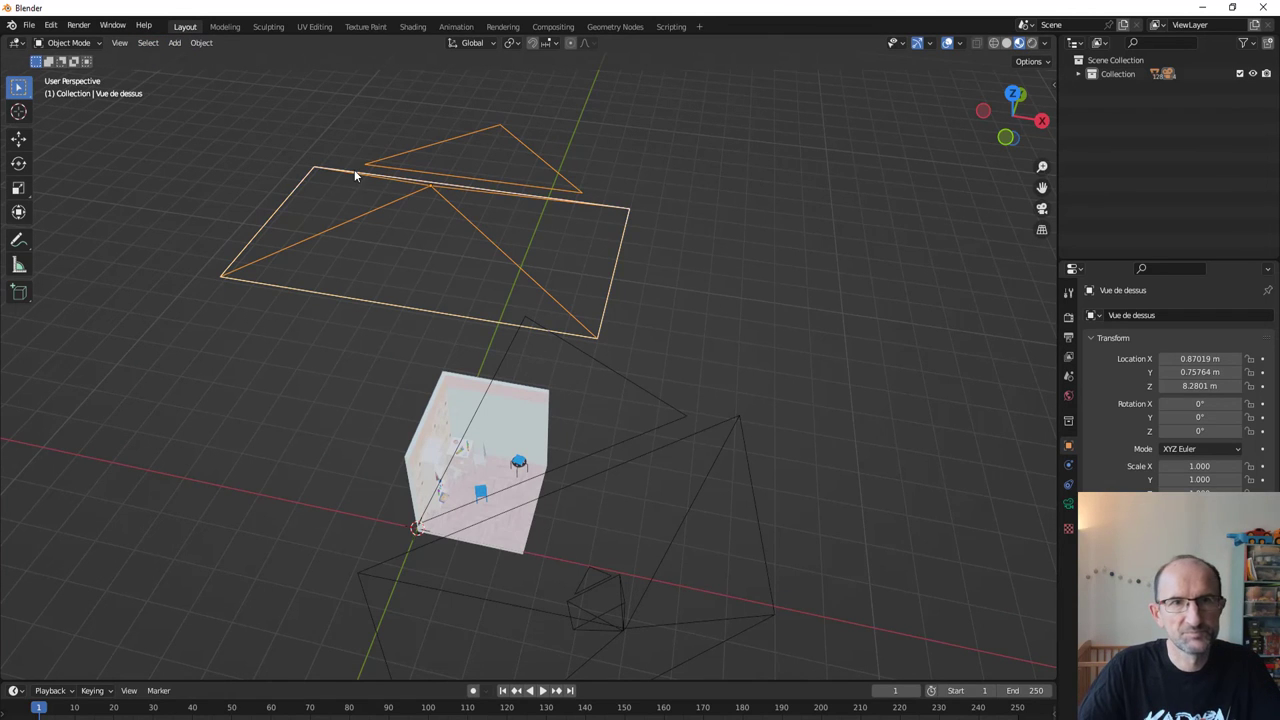
# Make Vue de dessus the active camera and look through it.
pyautogui.click(120, 46)
pyautogui.moveTo(176, 196)
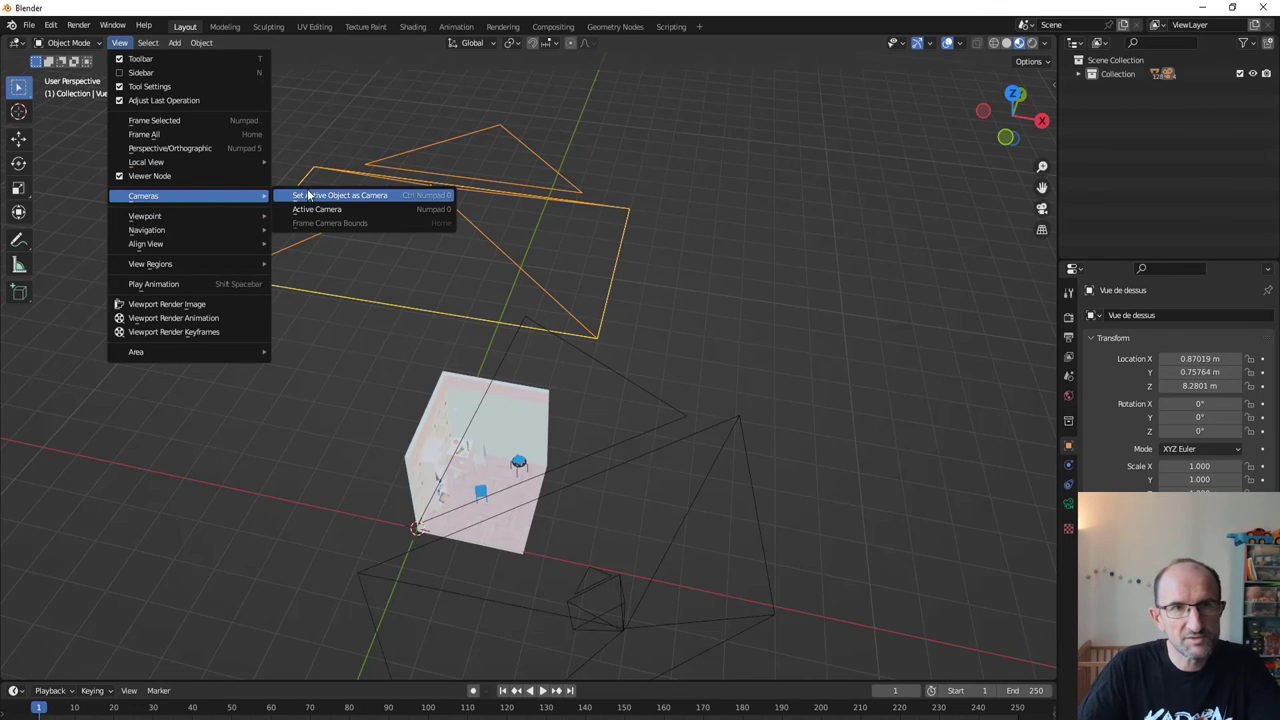
pyautogui.click(353, 195)
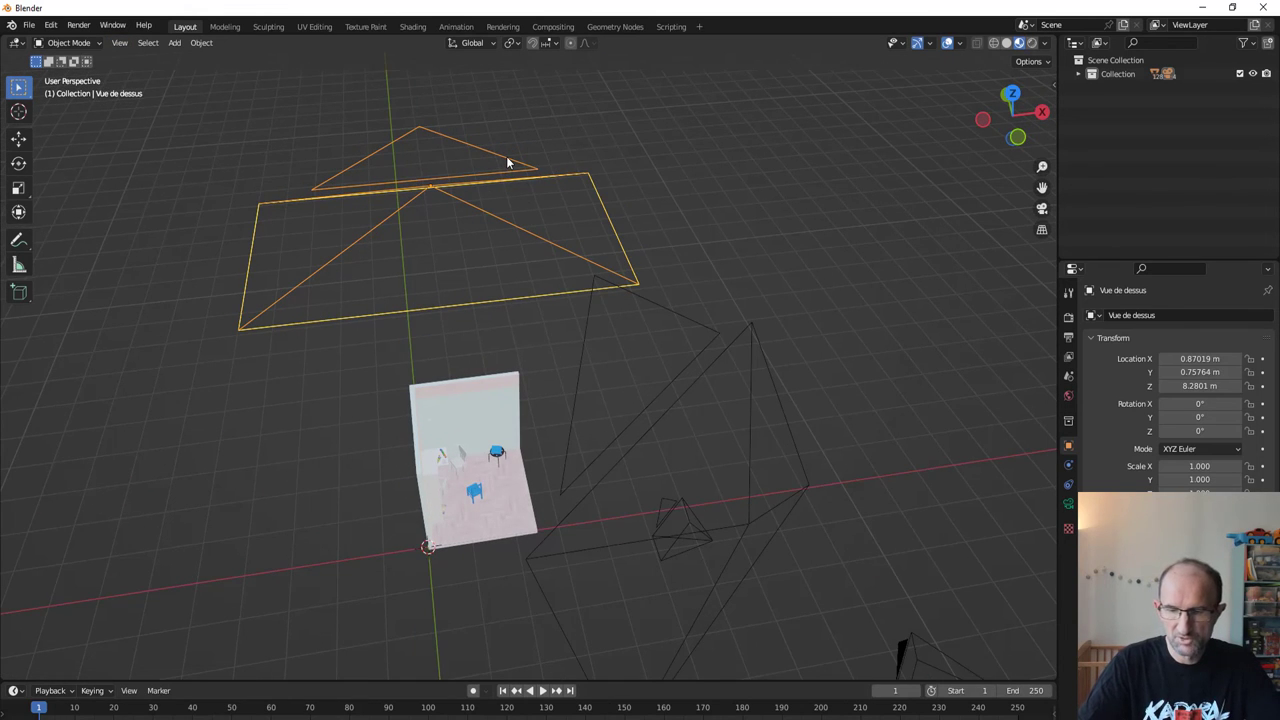
pyautogui.press('KP_0')
# Orbit back out of the top camera view and frame the selected camera.
pyautogui.scroll(4, 600, 353)
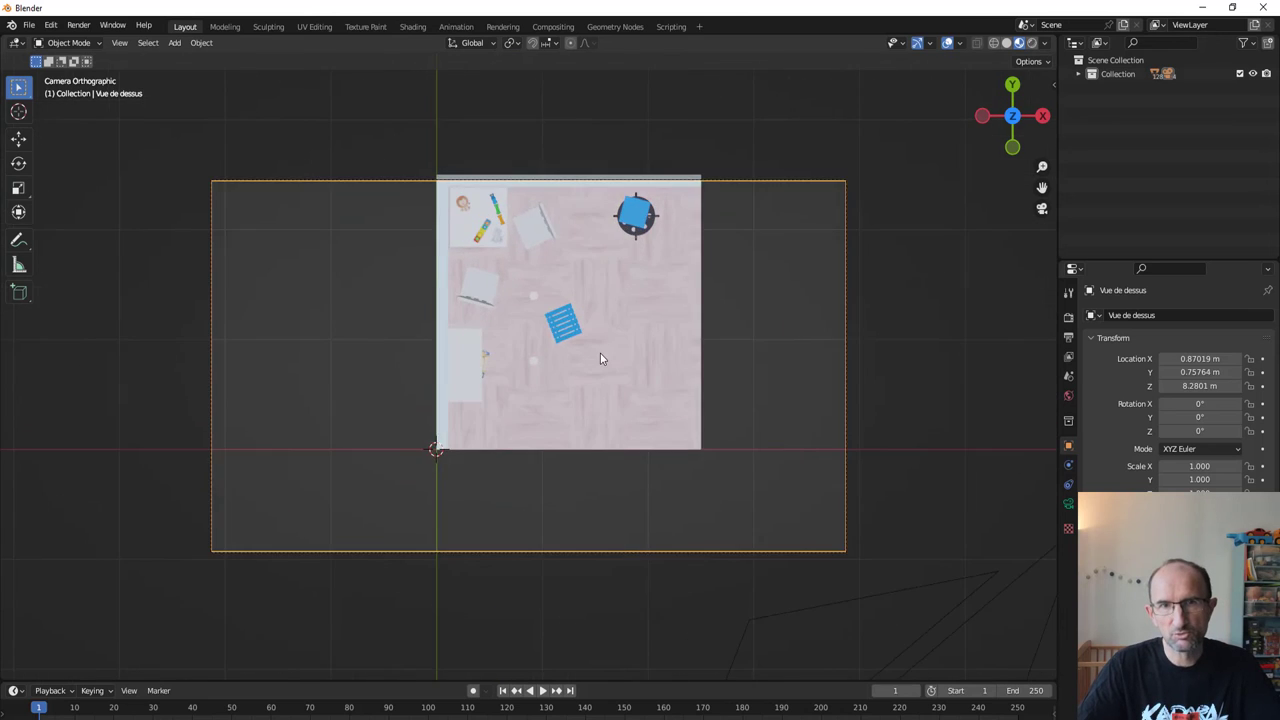
pyautogui.scroll(3, 697, 239)
pyautogui.keyDown('shift'); pyautogui.moveTo(697, 239); pyautogui.dragTo(595, 380, button='middle'); pyautogui.keyUp('shift')
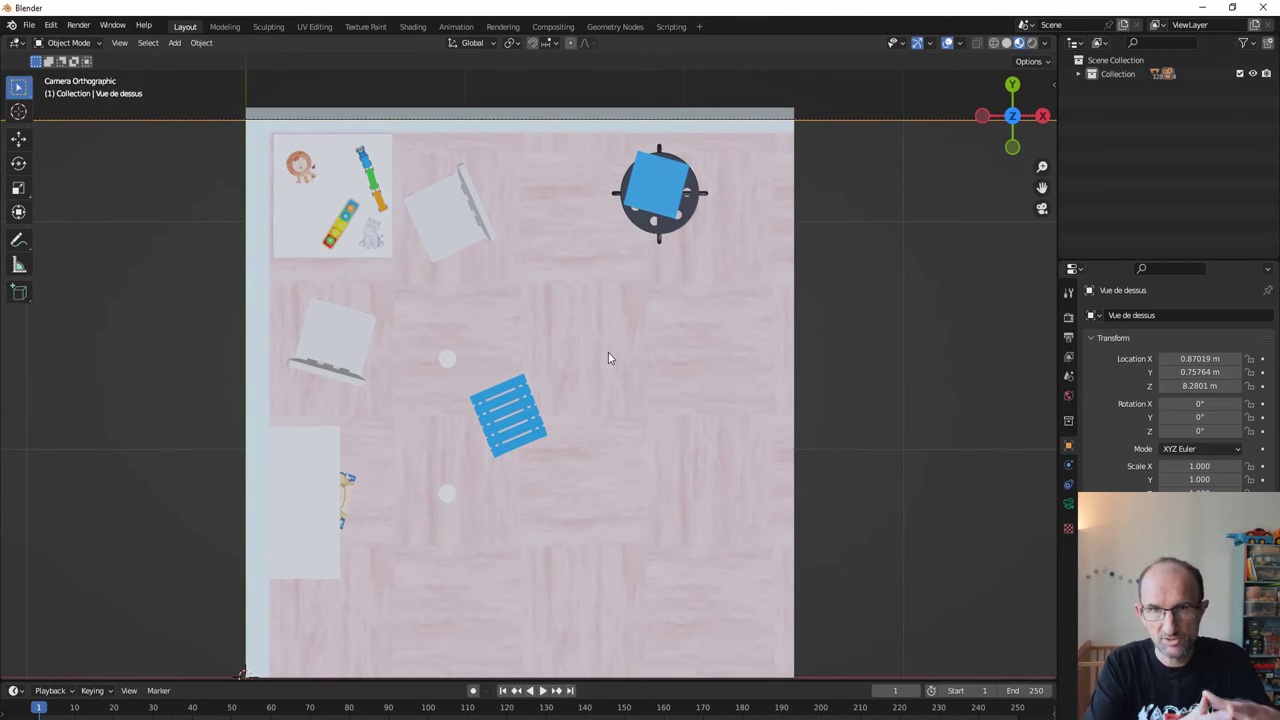
pyautogui.scroll(-4, 608, 352)
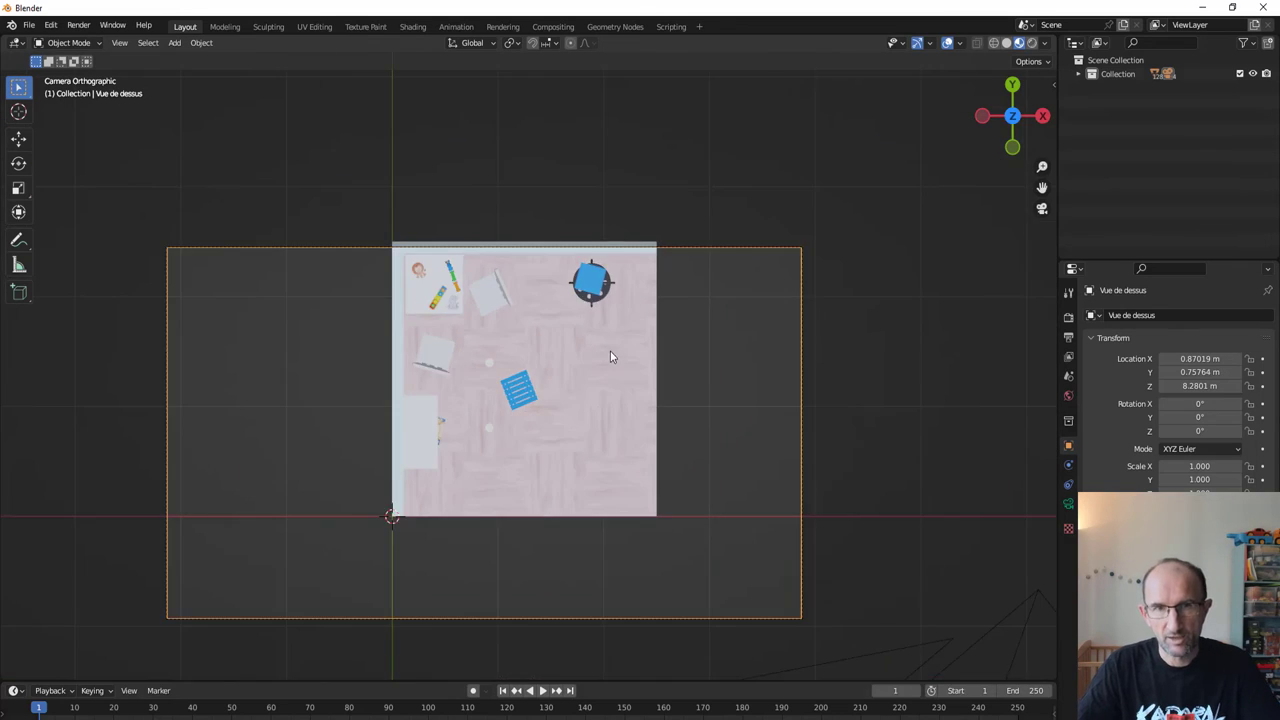
pyautogui.moveTo(608, 352)
pyautogui.mouseDown(button='middle')
pyautogui.moveTo(540, 500)
pyautogui.moveTo(491, 310)
pyautogui.moveTo(576, 376)
pyautogui.moveTo(580, 418)
pyautogui.mouseUp(button='middle')
pyautogui.press('KP_Decimal')
pyautogui.scroll(-5, 542, 430)
pyautogui.scroll(-3, 540, 448)
pyautogui.scroll(4, 491, 310)
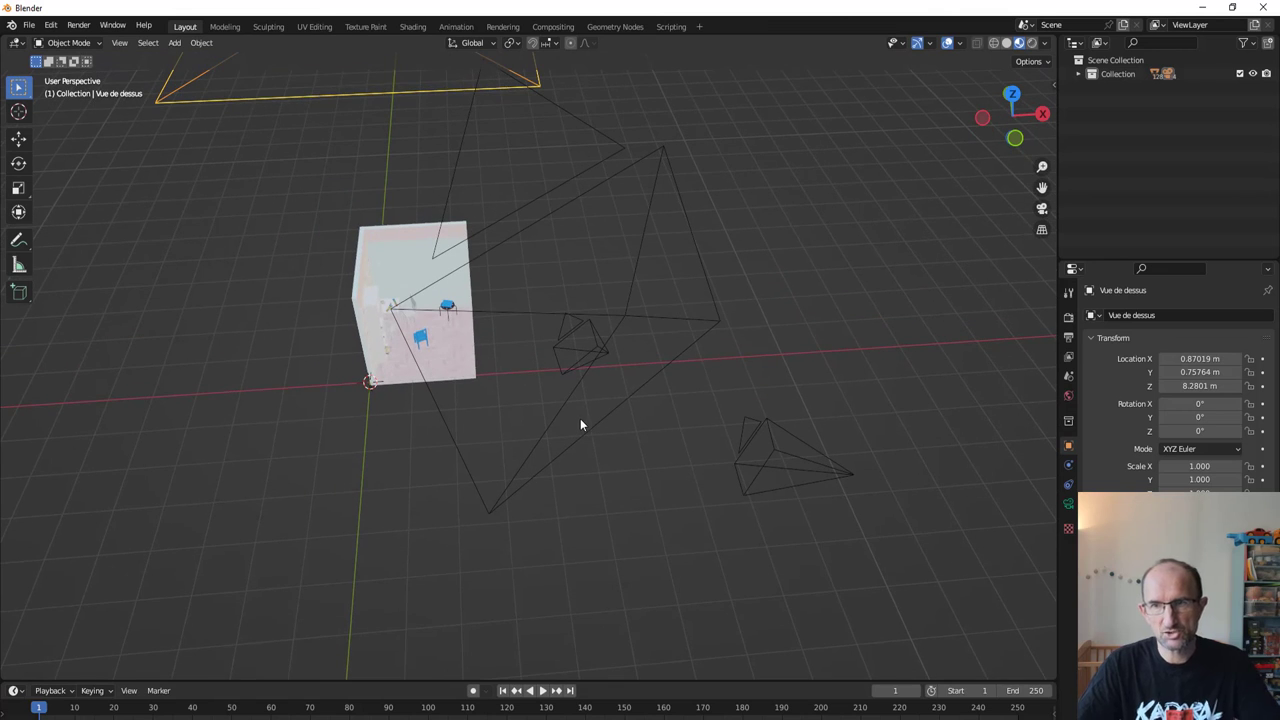